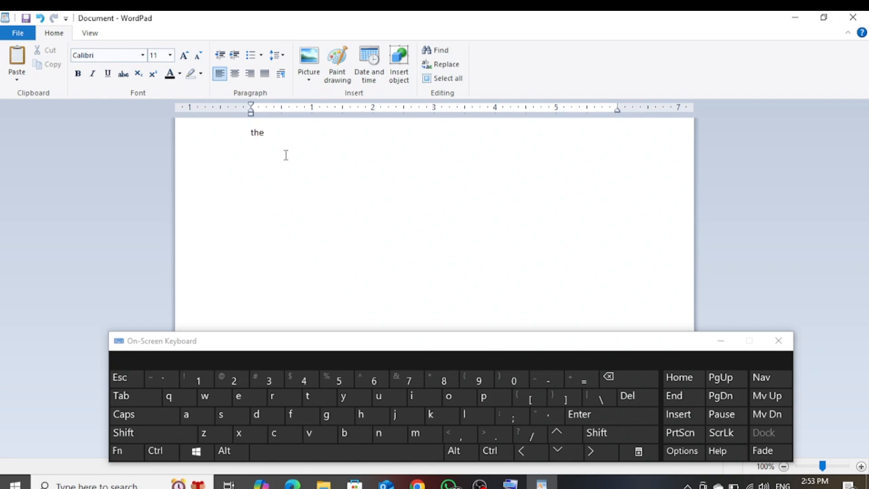
# Step: Complete the sentence to read "the quick brown fox jumps over the lazy dog.", trying an extra period and removing it
pyautogui.write('quick brown fox jumps over t')
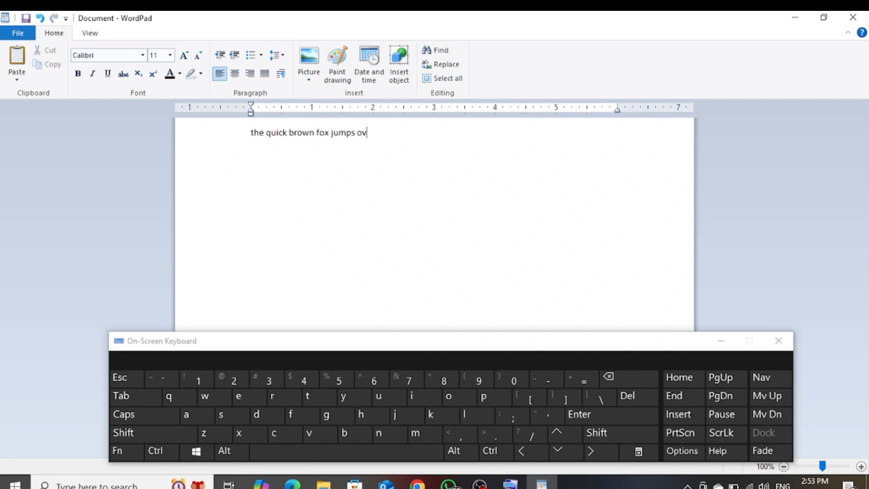
pyautogui.write('h ela')
pyautogui.press('BackSpace')
pyautogui.press('BackSpace')
pyautogui.press('BackSpace')
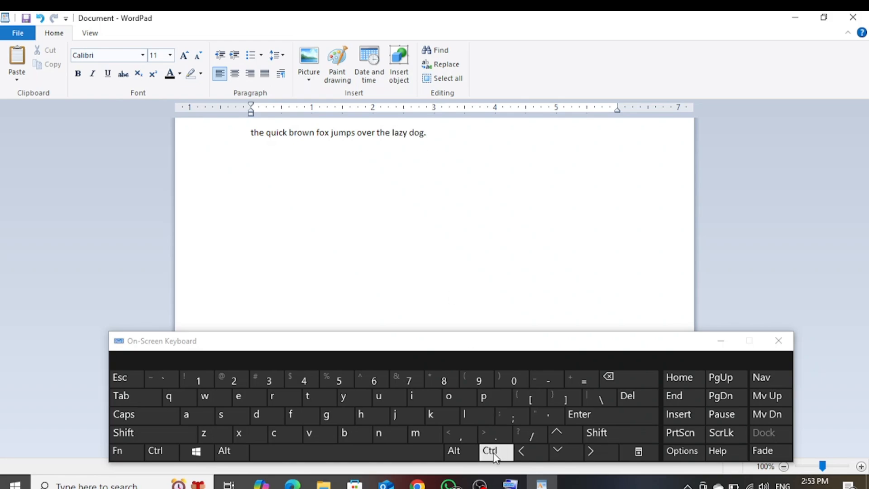
pyautogui.click(498, 433)
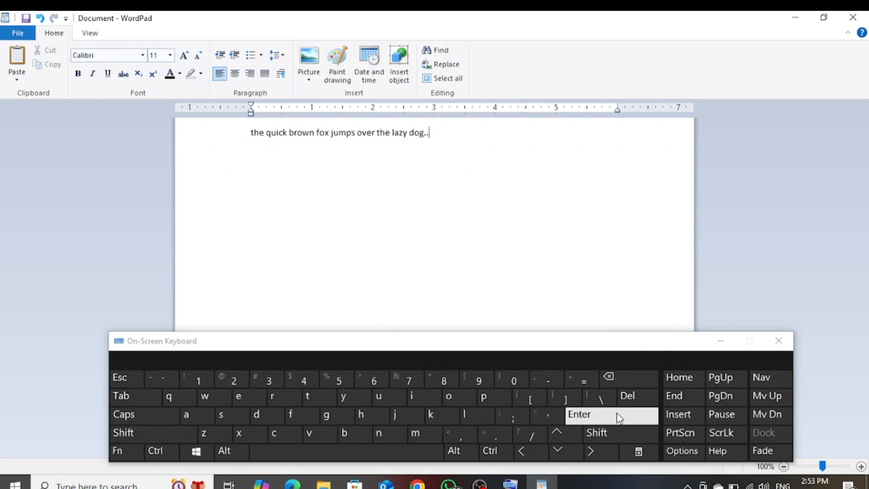
pyautogui.click(623, 383)
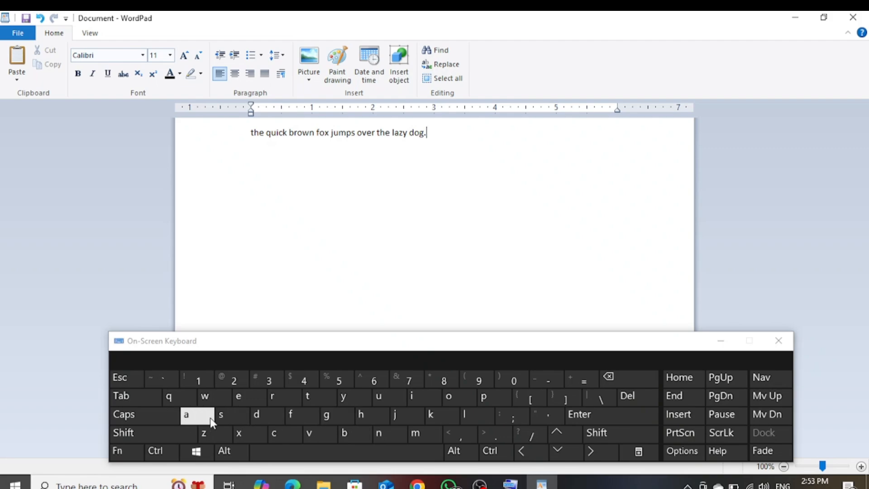
# Step: Turn on Caps Lock on the on-screen keyboard, enter a capital T, remove the letter, and turn Caps Lock off
pyautogui.click(130, 418)
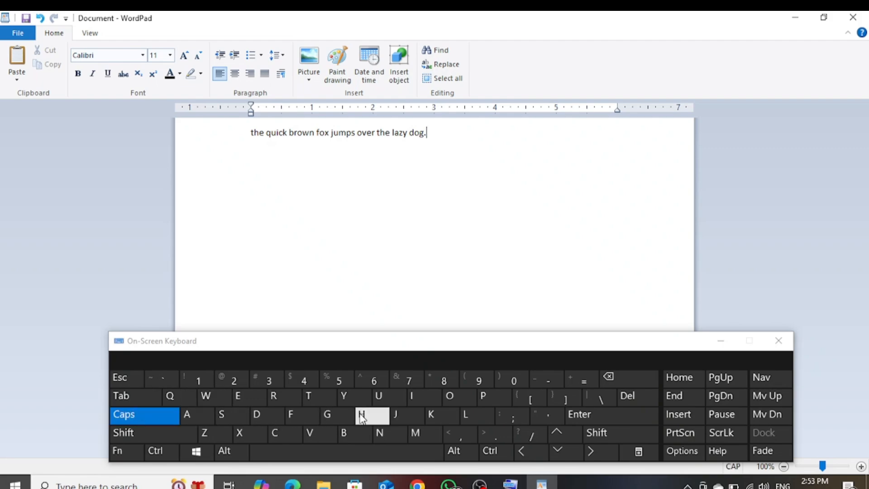
pyautogui.click(307, 397)
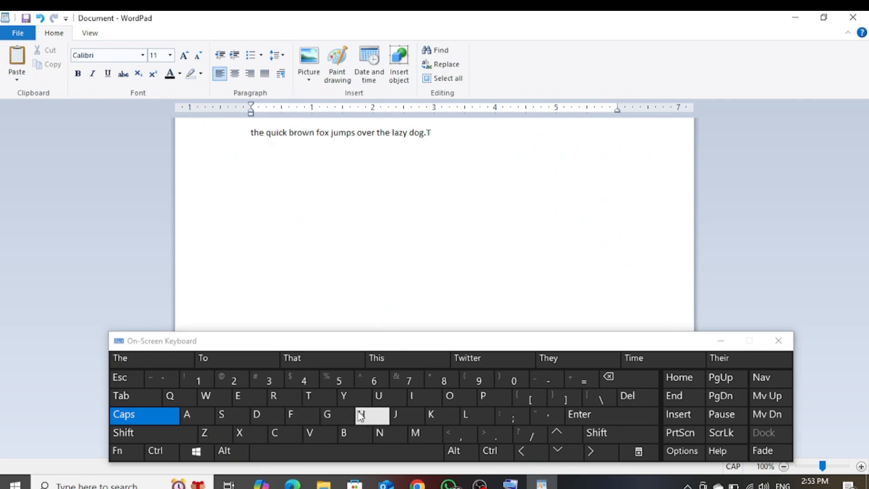
pyautogui.click(611, 377)
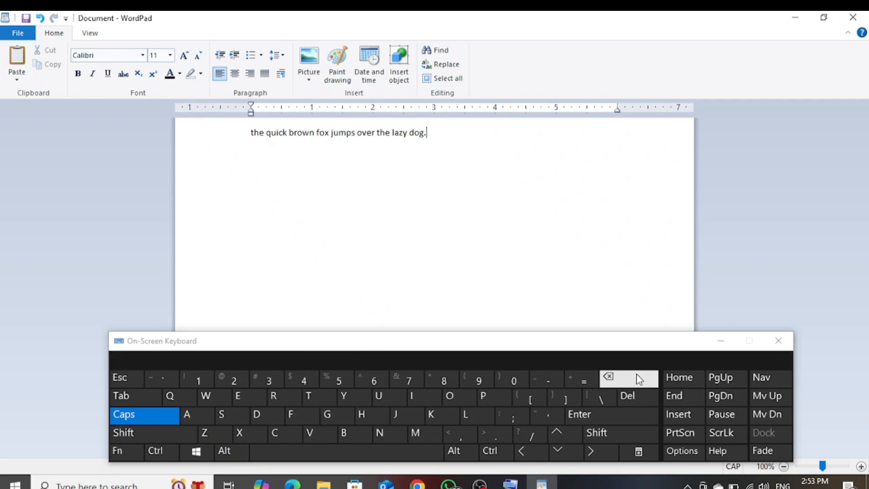
pyautogui.click(154, 413)
pyautogui.click(153, 413)
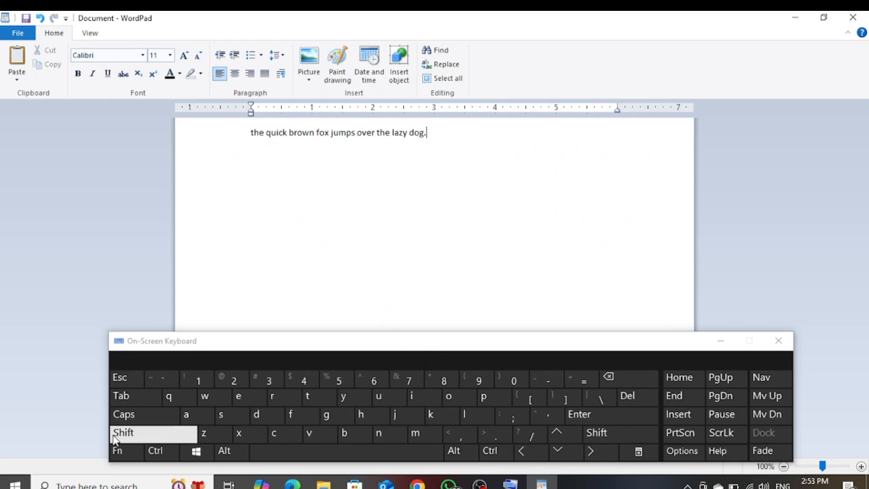
# Step: Add "The" after the sentence with the on-screen keyboard, capitalizing only the T with Shift
pyautogui.click(141, 440)
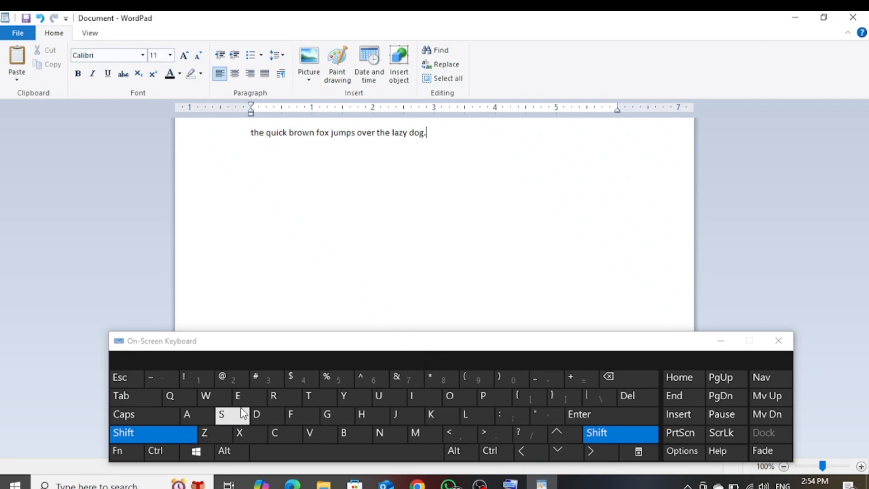
pyautogui.click(310, 396)
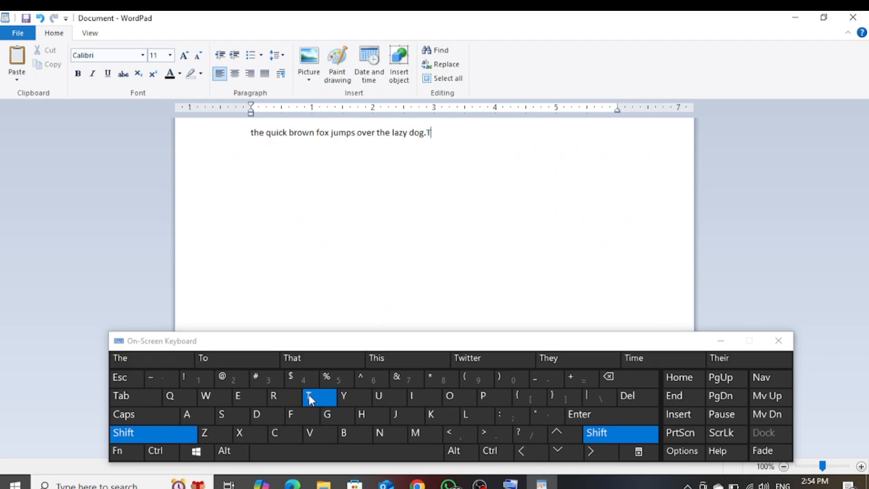
pyautogui.click(362, 414)
pyautogui.click(245, 397)
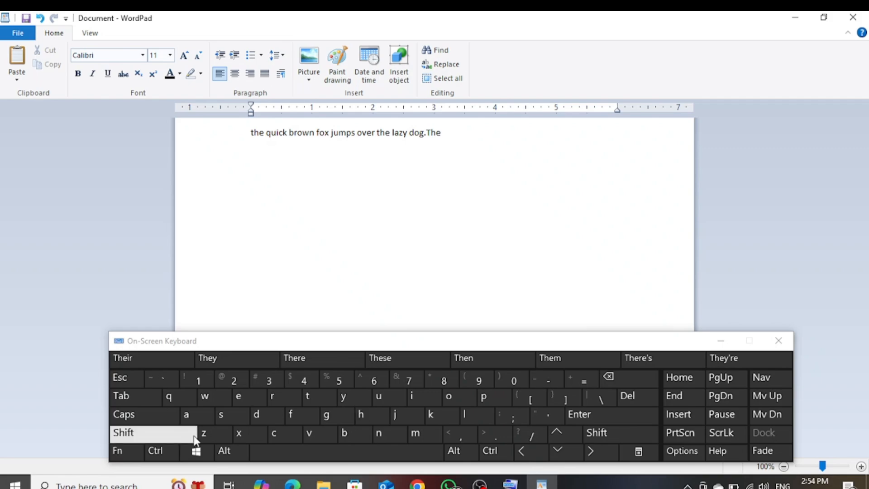
# Step: Enter and remove a closing parenthesis after "The", and add a space and a line break
pyautogui.click(153, 432)
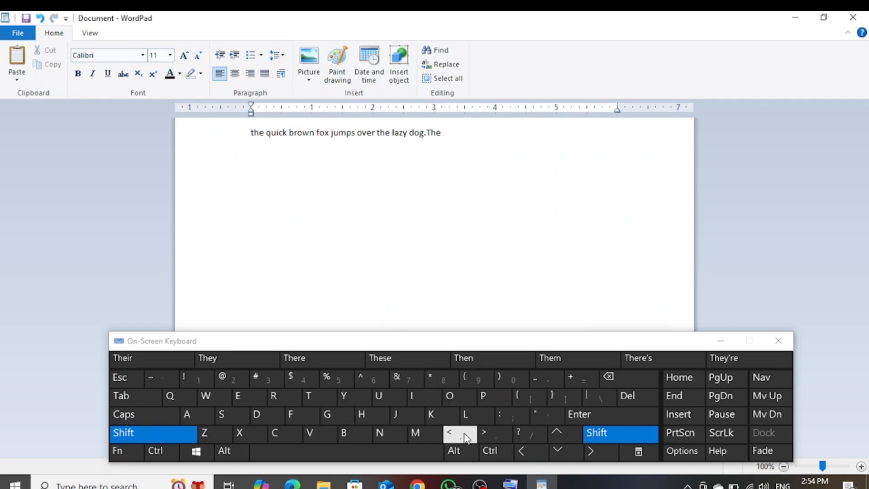
pyautogui.click(506, 382)
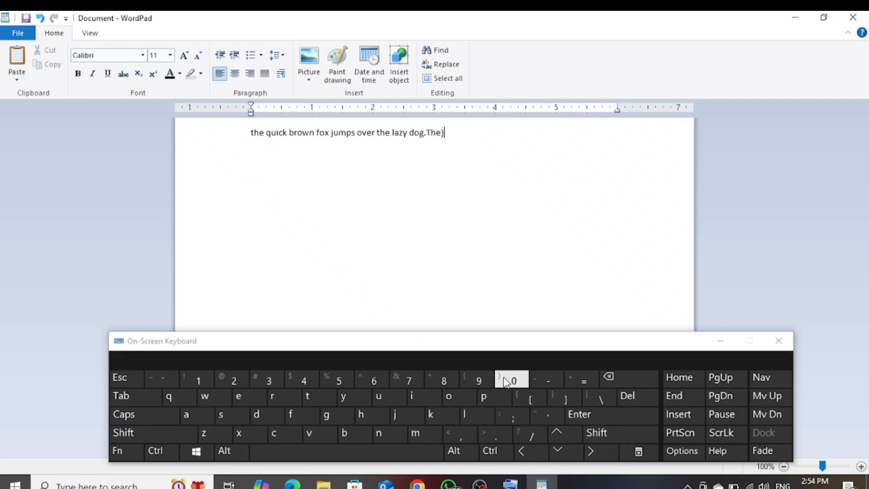
pyautogui.click(625, 381)
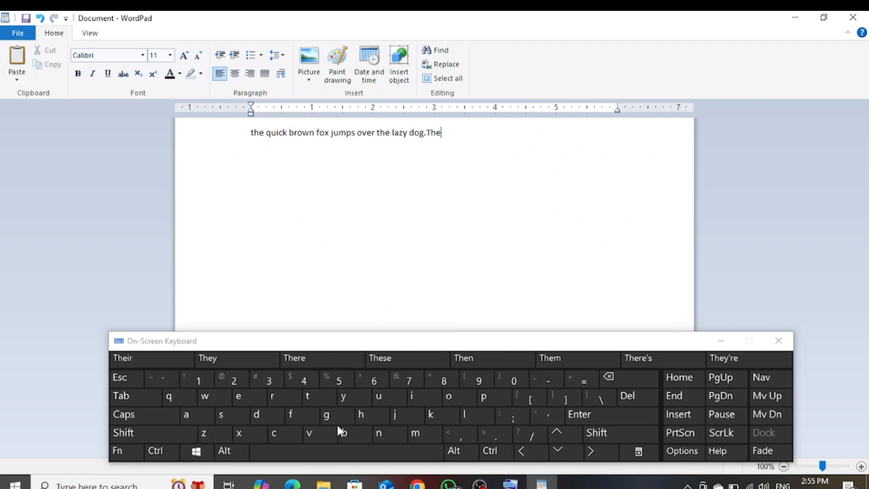
pyautogui.click(332, 453)
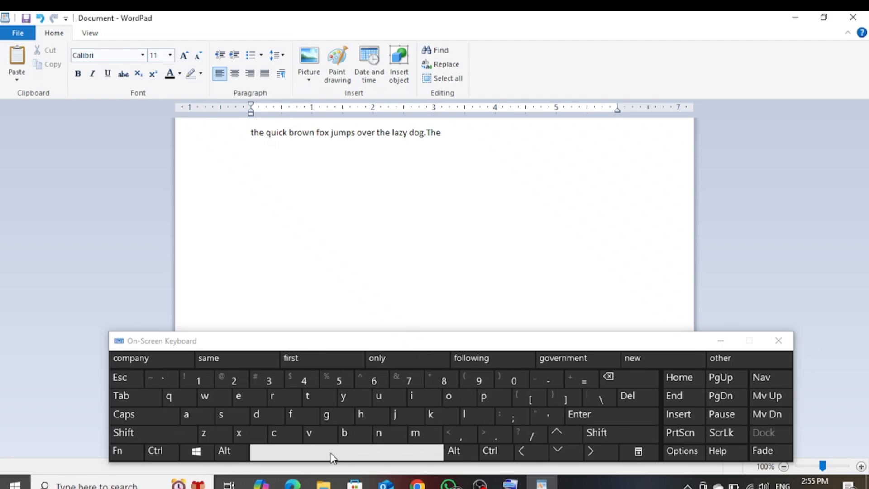
pyautogui.click(578, 415)
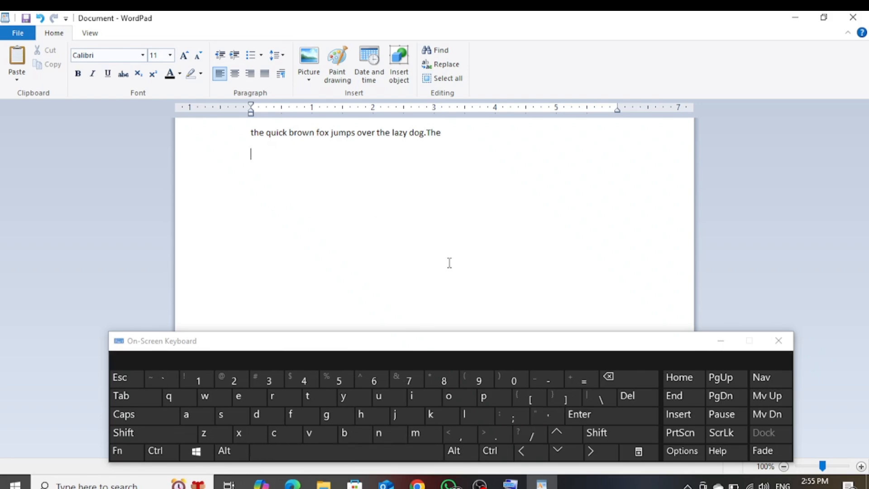
# Step: Move the text cursor back to just after the opening word "the" and delete that word
pyautogui.click(558, 436)
pyautogui.click(598, 452)
pyautogui.click(520, 456)
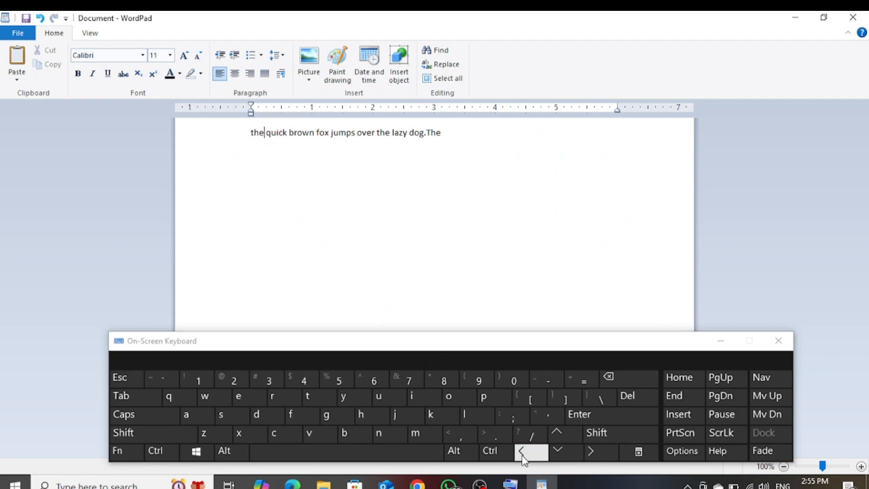
pyautogui.click(608, 376)
pyautogui.click(609, 376)
pyautogui.click(609, 376)
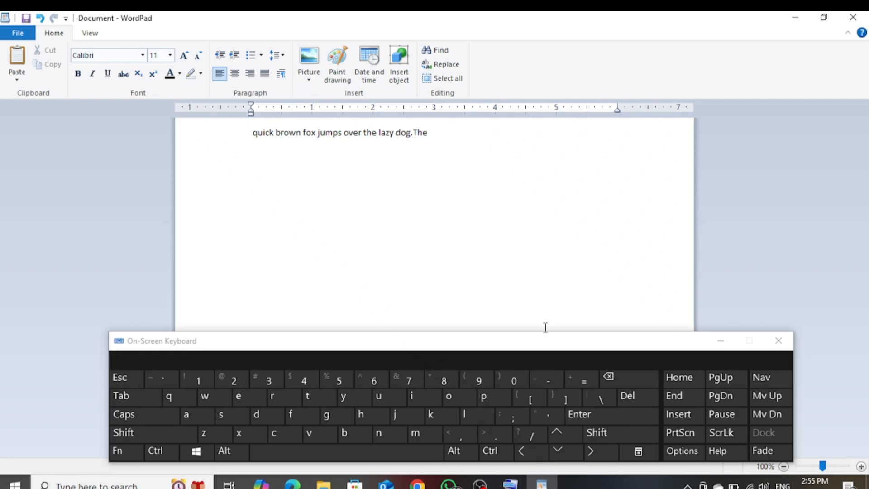
# Step: Delete all the remaining text forward from the start of the line until the document is empty
pyautogui.click(639, 395)
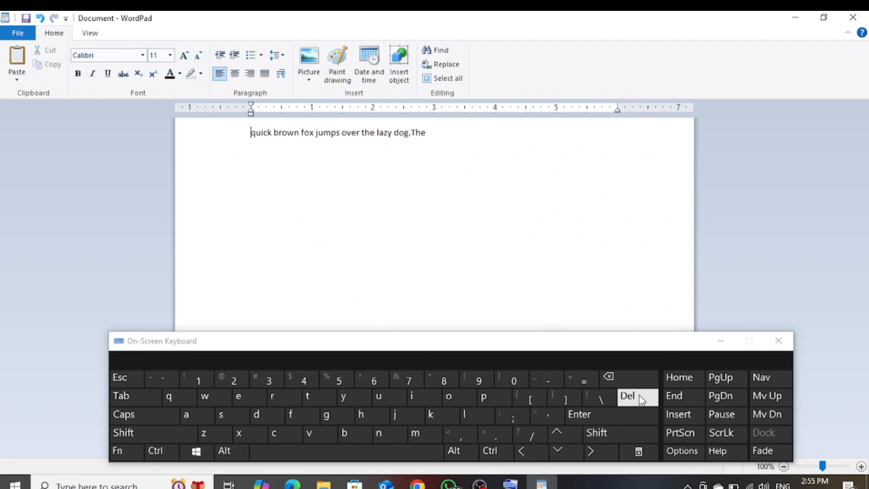
pyautogui.click(639, 395)
pyautogui.click(639, 396)
pyautogui.click(639, 395)
pyautogui.click(639, 395)
pyautogui.click(639, 395)
pyautogui.click(639, 395)
pyautogui.moveTo(639, 395); pyautogui.dragTo(640, 395)
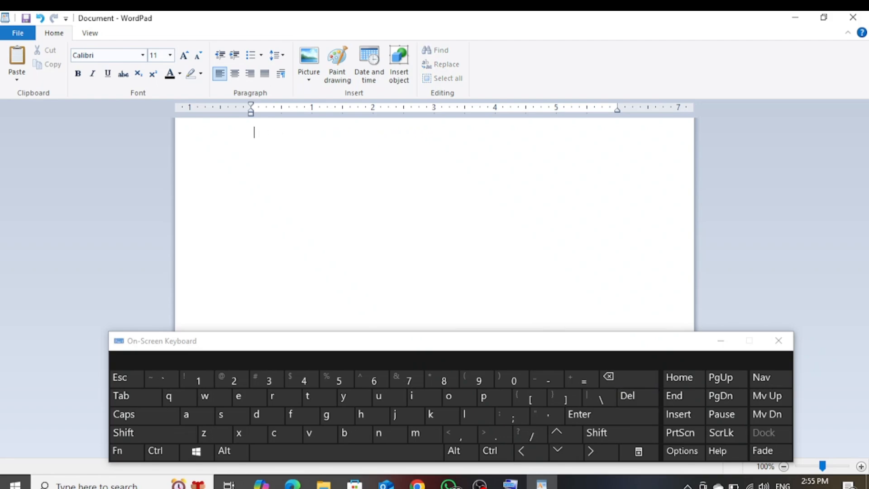
# Step: Write "the quick bronw fox jumps over the lazy dog." in the empty document
pyautogui.write('the quic b')
pyautogui.press('BackSpace')
pyautogui.press('BackSpace')
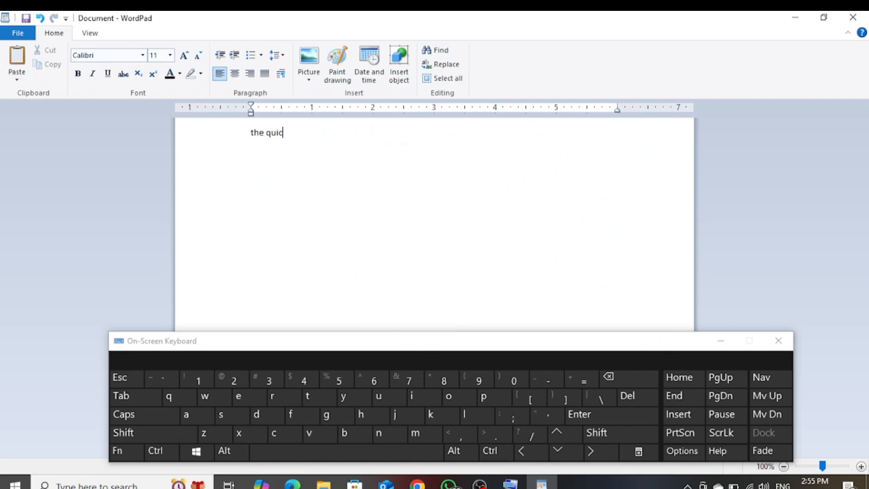
pyautogui.write('k bronw fox jumps over the lazy dog.')
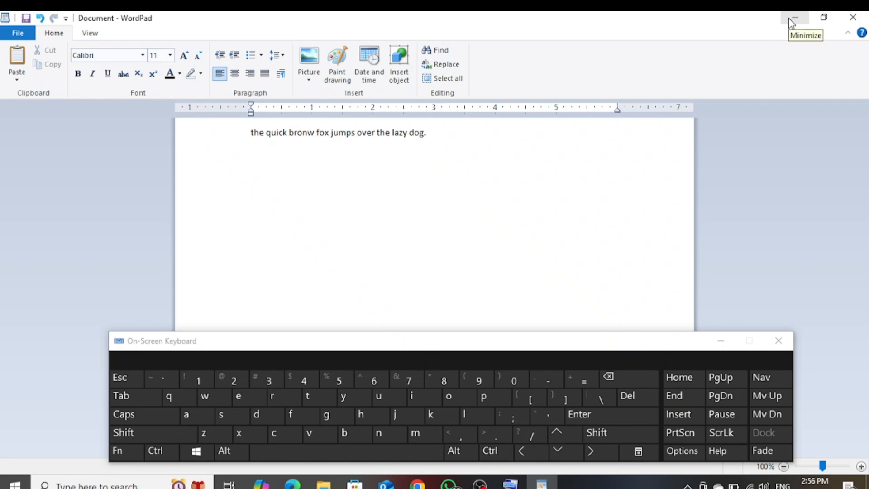
# Step: Minimize the document window and the browser window behind it to reach the desktop
pyautogui.click(790, 18)
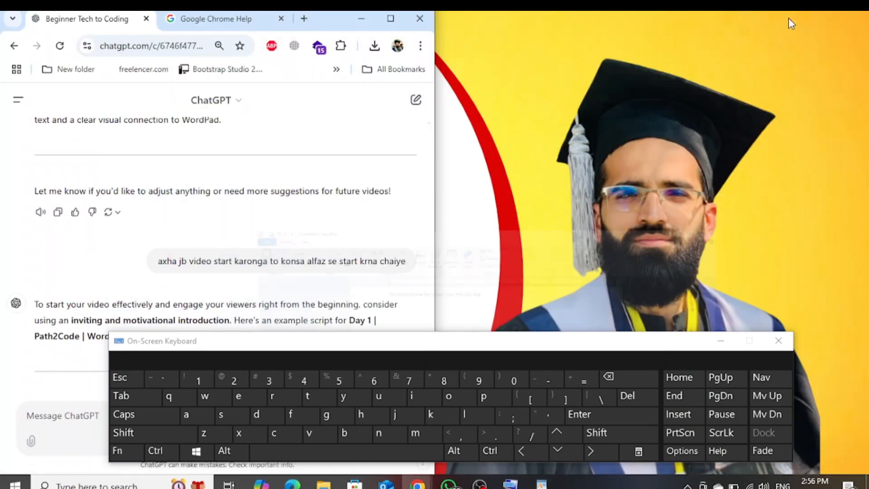
pyautogui.click(362, 17)
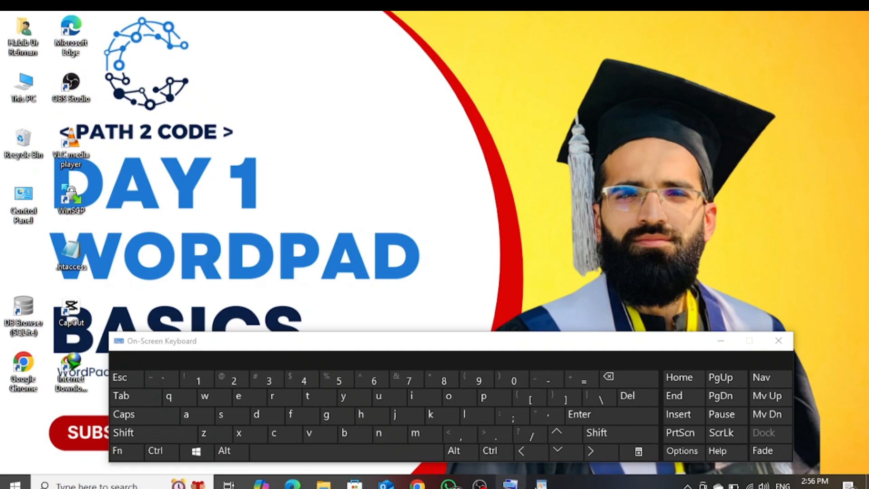
# Step: Move the on-screen keyboard up to clear the taskbar preview, restore the WordPad document, and lower the keyboard again
pyautogui.moveTo(542, 486)
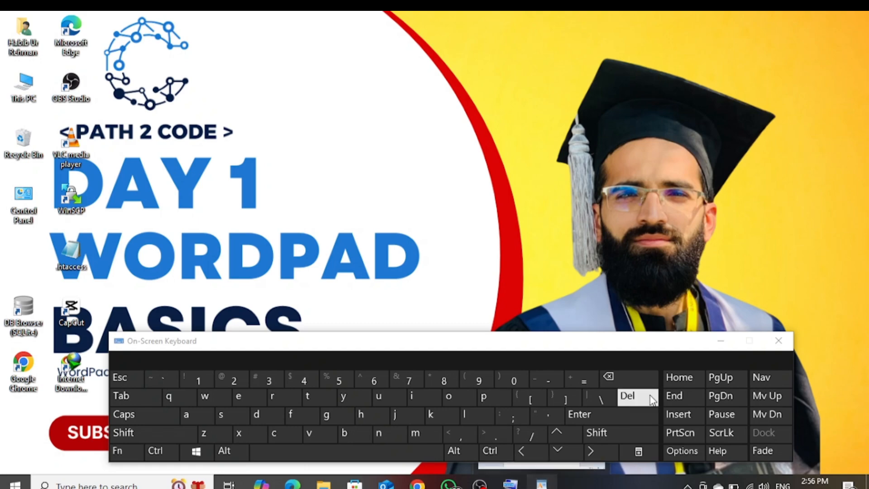
pyautogui.moveTo(534, 341); pyautogui.dragTo(534, 270)
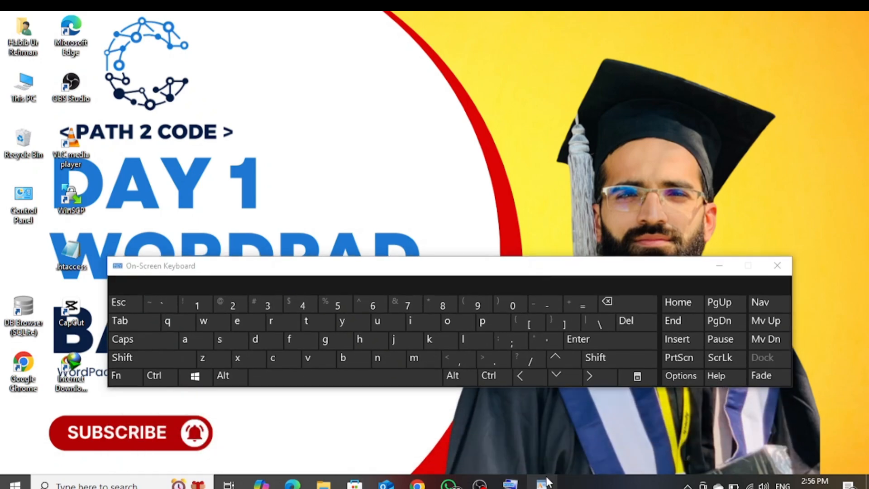
pyautogui.moveTo(542, 484)
pyautogui.click(542, 447)
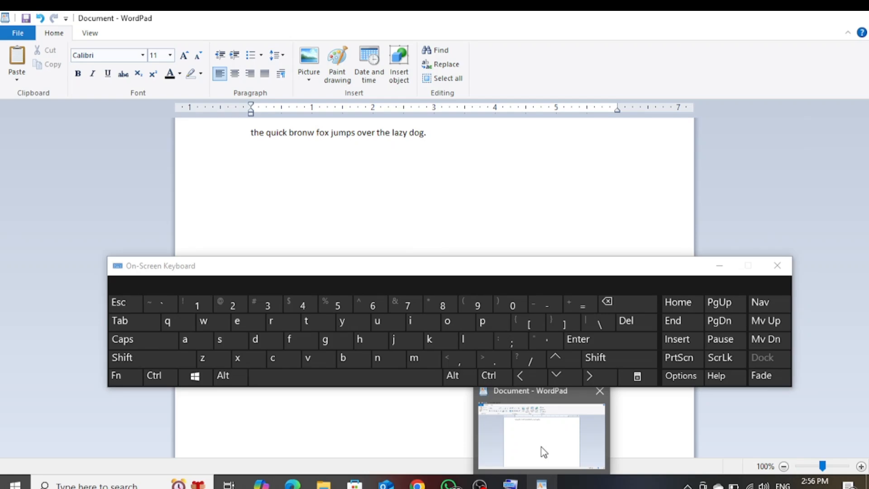
pyautogui.click(541, 447)
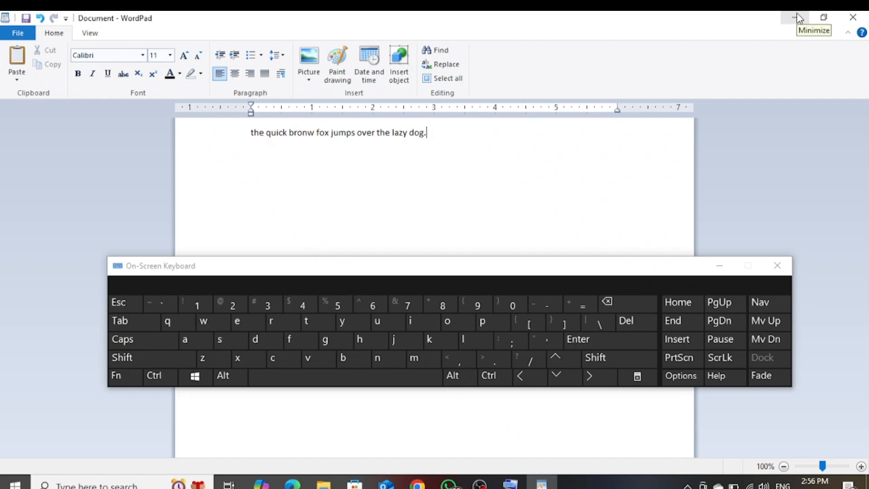
pyautogui.moveTo(688, 293); pyautogui.dragTo(693, 383)
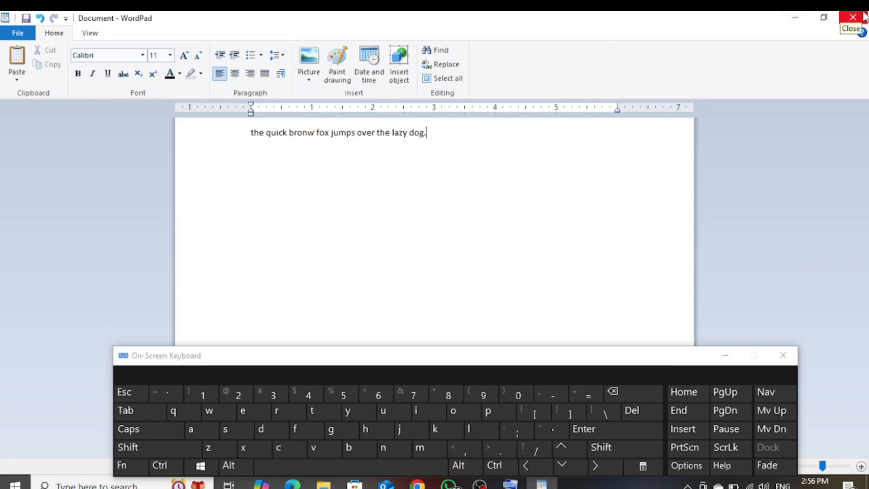
# Step: Minimize the document, open and close the This PC window from the desktop, and restore the WordPad document
pyautogui.click(789, 18)
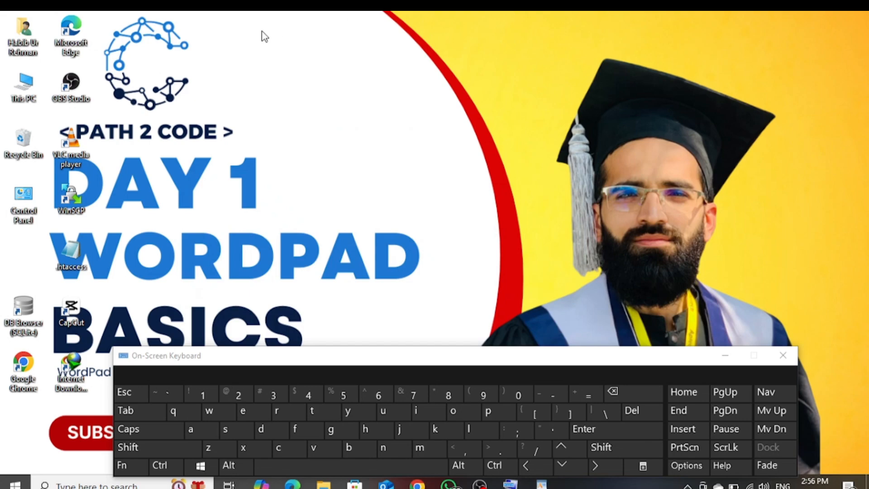
pyautogui.doubleClick(25, 91)
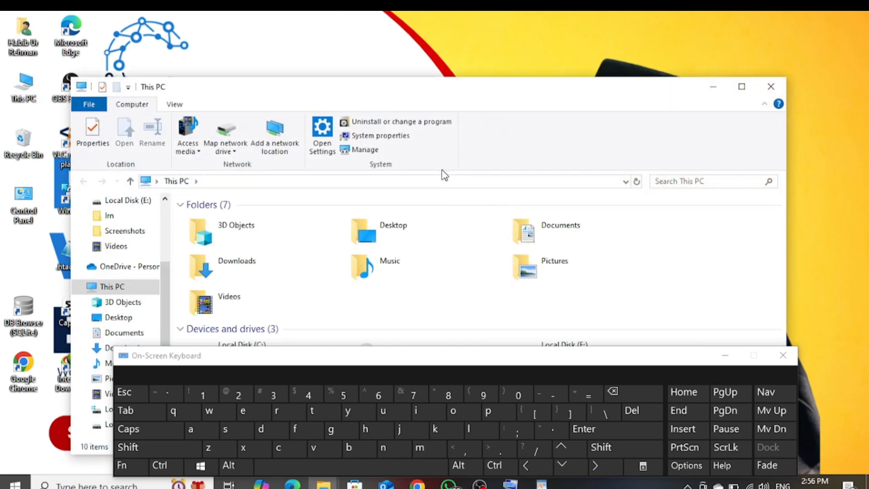
pyautogui.click(770, 88)
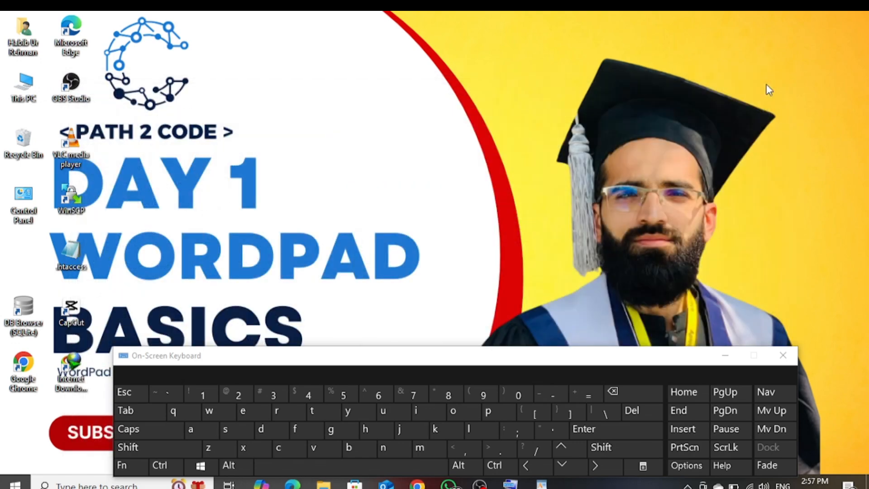
pyautogui.click(541, 483)
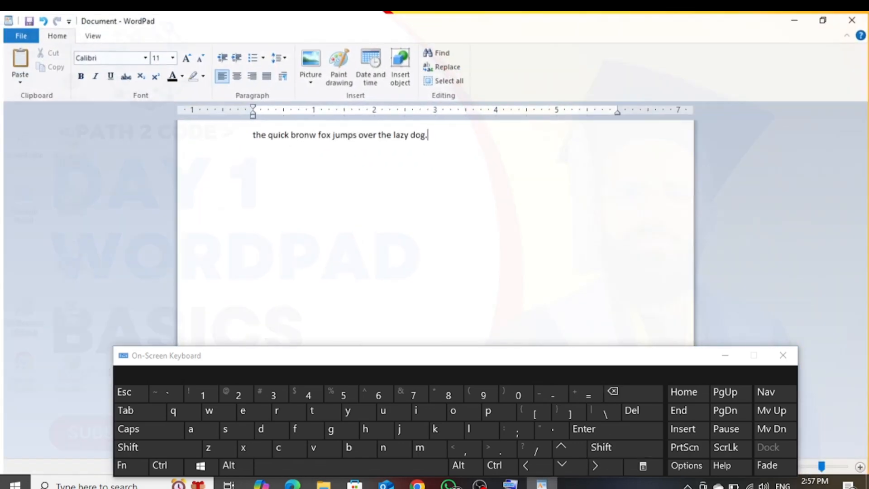
# Step: Select the whole fox sentence and add the Open command to the Quick Access Toolbar
pyautogui.moveTo(400, 278); pyautogui.dragTo(230, 153)
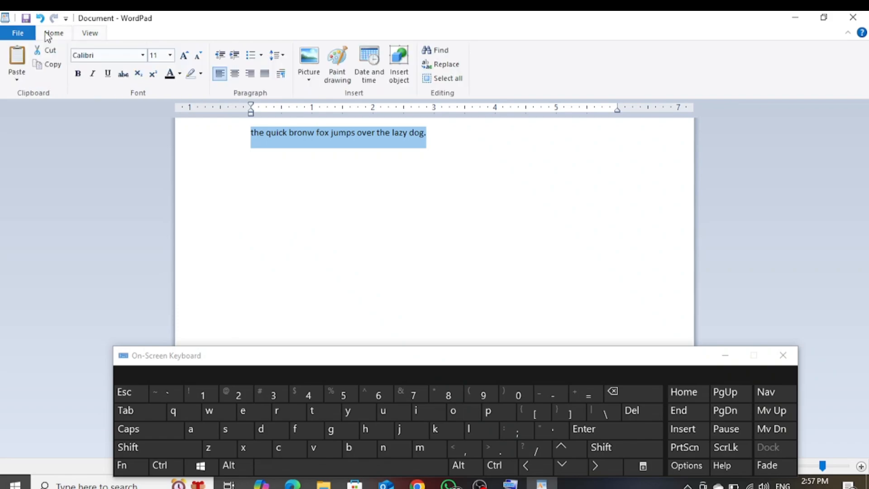
pyautogui.click(26, 36)
pyautogui.click(28, 36)
pyautogui.click(66, 19)
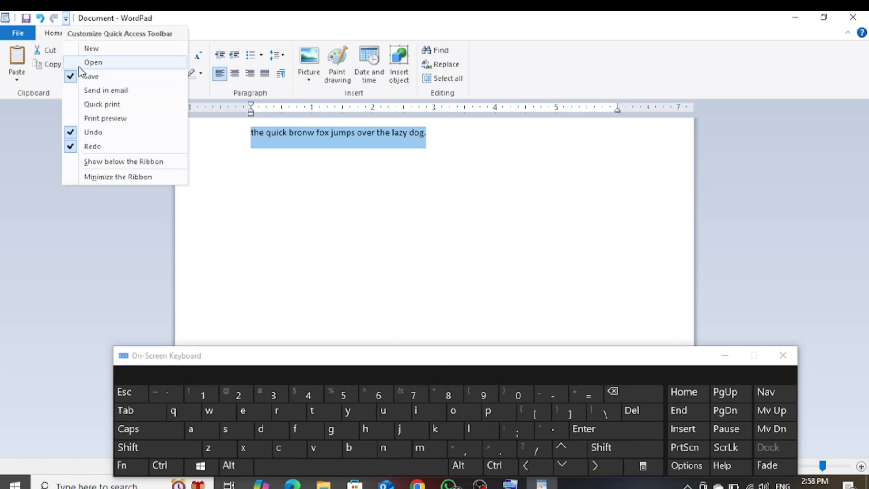
pyautogui.click(86, 62)
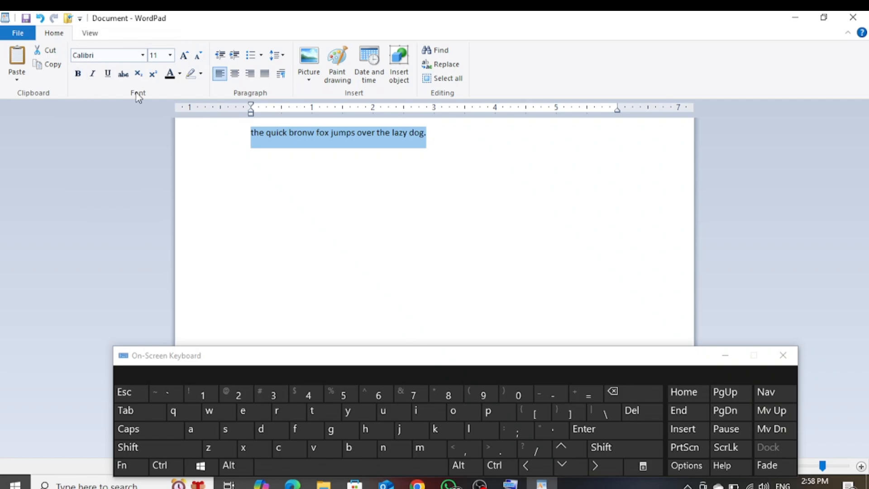
# Step: Replace the fox sentence with "My Name is", the person's first name and "I am a studnet of class 5th."
pyautogui.press('End')
pyautogui.press('BackSpace')
pyautogui.press('BackSpace')
pyautogui.press('BackSpace')
pyautogui.press('BackSpace')
pyautogui.press('BackSpace')
pyautogui.press('BackSpace')
pyautogui.press('BackSpace')
pyautogui.press('BackSpace')
pyautogui.press('BackSpace')
pyautogui.press('BackSpace')
pyautogui.press('BackSpace')
pyautogui.press('BackSpace')
pyautogui.press('BackSpace')
pyautogui.press('BackSpace')
pyautogui.press('BackSpace')
pyautogui.press('BackSpace')
pyautogui.press('BackSpace')
pyautogui.press('BackSpace')
pyautogui.press('BackSpace')
pyautogui.press('BackSpace')
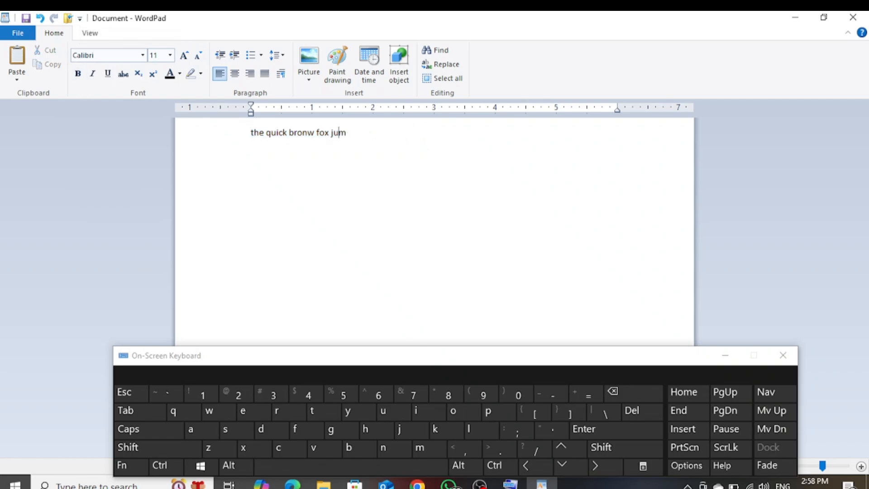
pyautogui.press('BackSpace')
pyautogui.press('BackSpace')
pyautogui.press('BackSpace')
pyautogui.press('BackSpace')
pyautogui.press('BackSpace')
pyautogui.press('BackSpace')
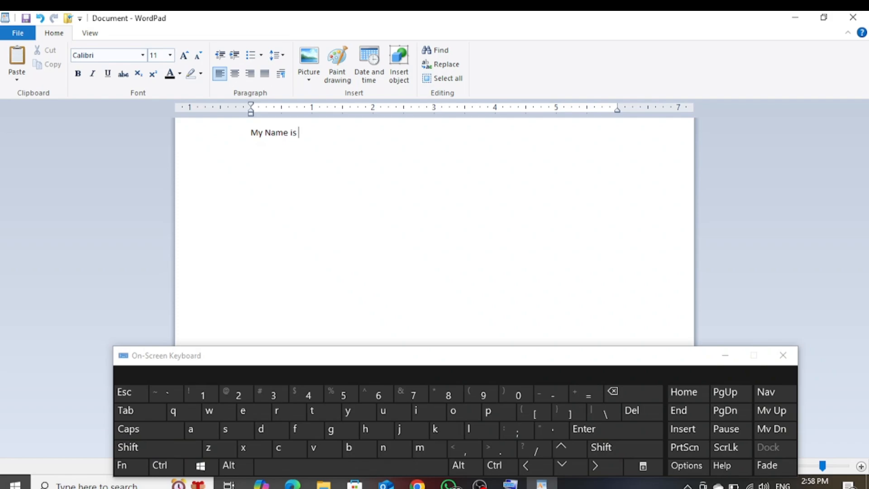
pyautogui.write('Habib. I am a studnet of ')
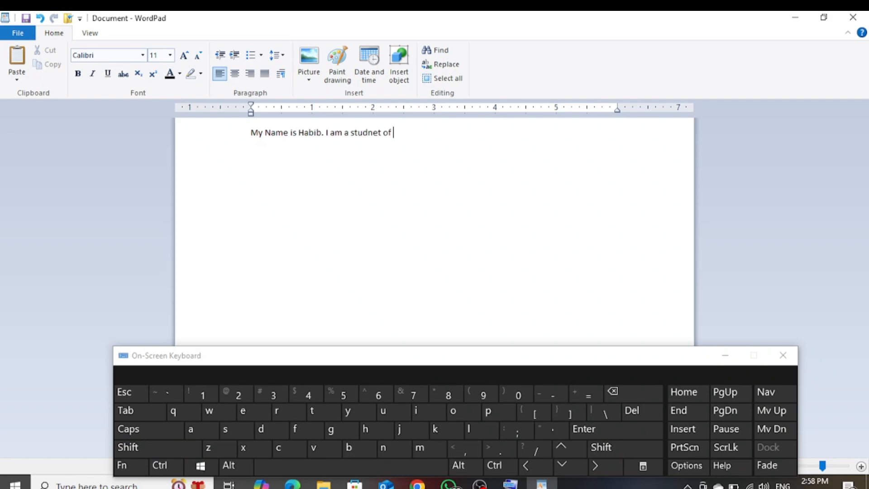
pyautogui.write('class 5th.')
# Step: Insert an empty line above the introduction sentence and place the cursor on it
pyautogui.hotkey('ctrl', 'Left')
pyautogui.hotkey('ctrl', 'Left')
pyautogui.hotkey('ctrl', 'Left')
pyautogui.click(595, 432)
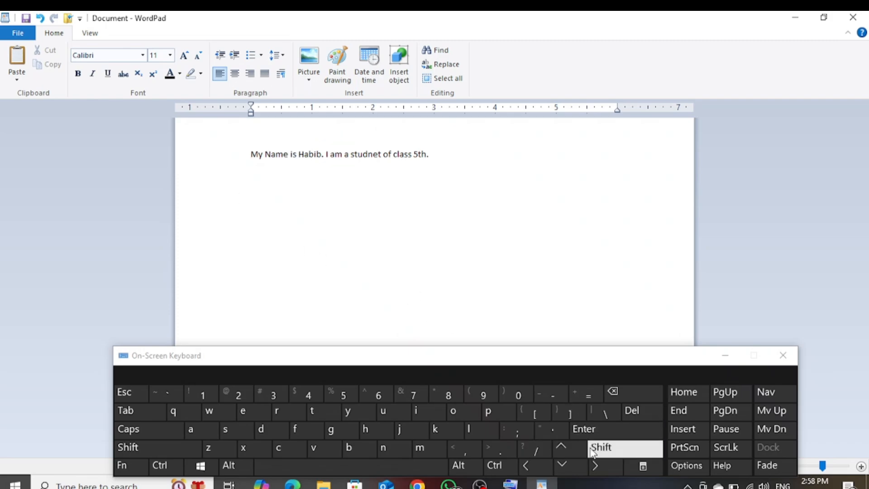
pyautogui.click(570, 450)
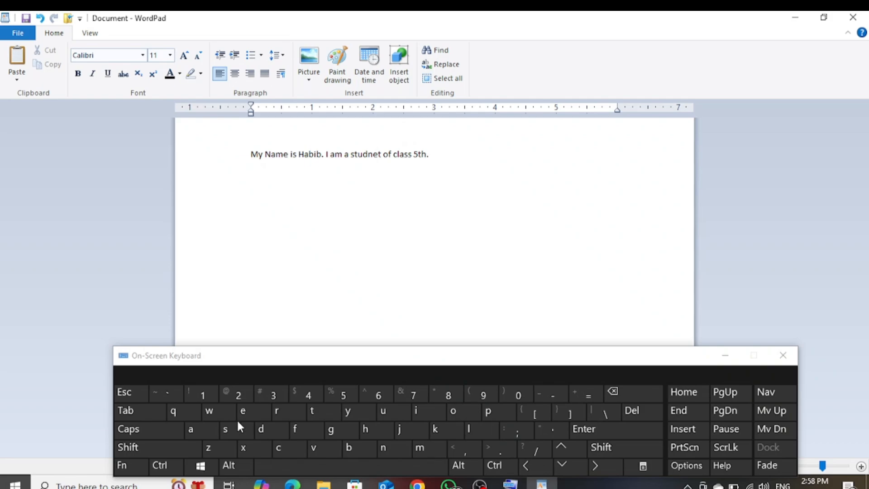
# Step: Write the heading "My Self" on the empty first line with the on-screen keyboard
pyautogui.click(179, 449)
pyautogui.click(420, 448)
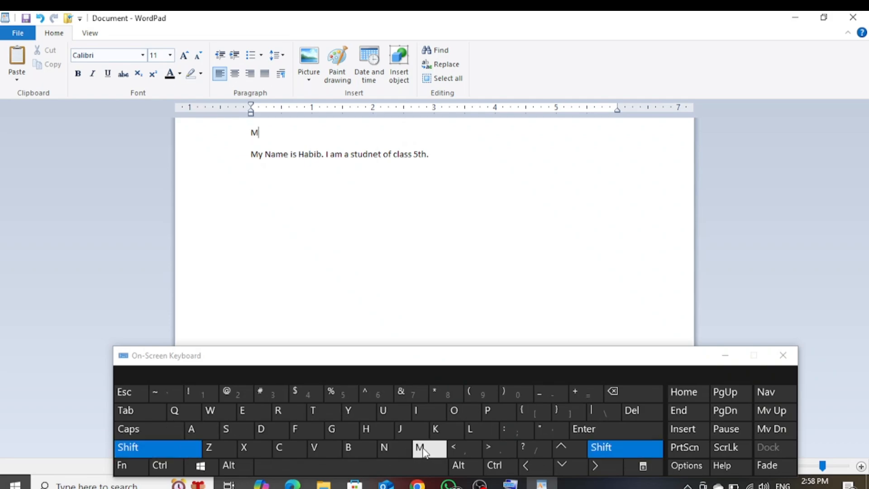
pyautogui.click(330, 471)
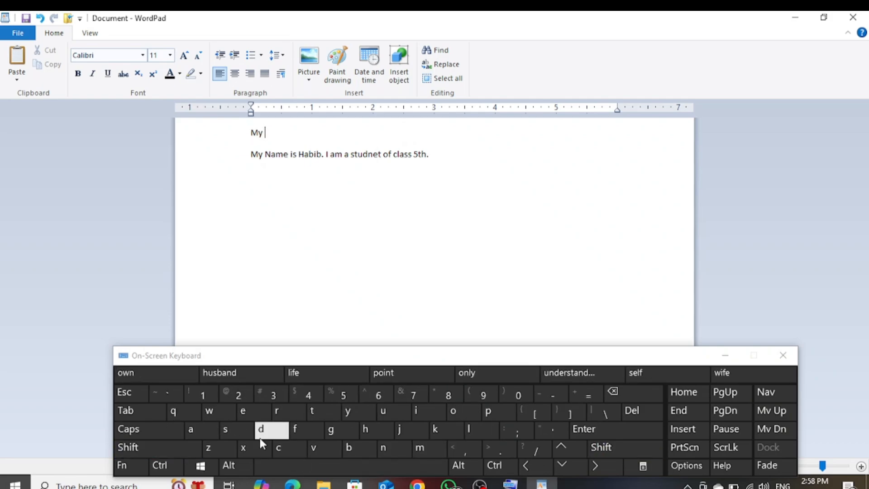
pyautogui.click(187, 453)
pyautogui.click(226, 429)
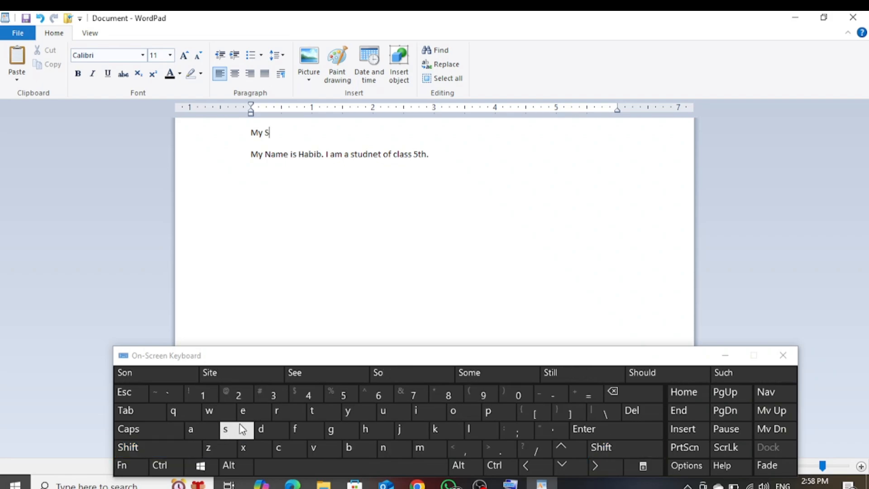
pyautogui.click(244, 411)
pyautogui.click(471, 429)
pyautogui.click(301, 430)
# Step: Practise selecting the name and neighbouring words of the introduction with the pointer, clearing each selection
pyautogui.click(289, 151)
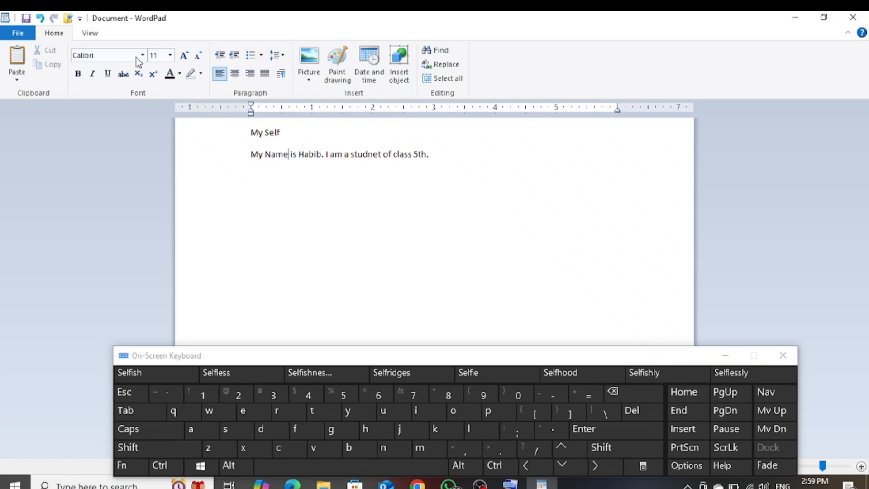
pyautogui.doubleClick(309, 151)
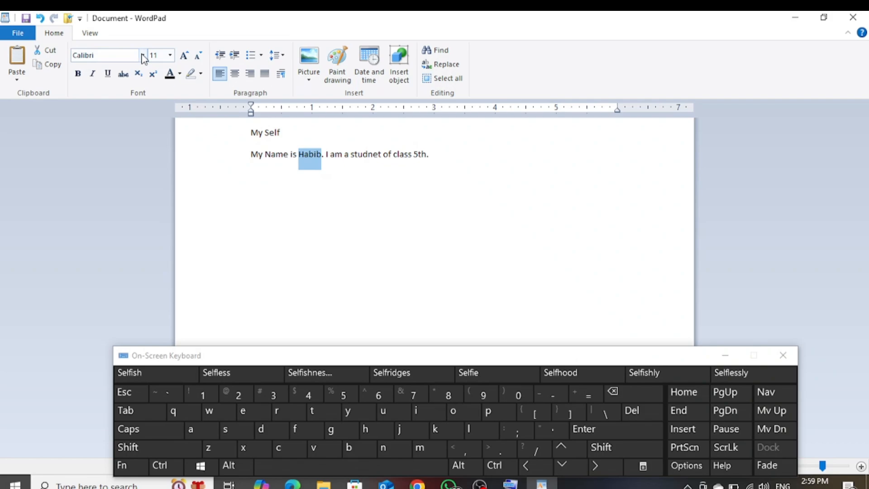
pyautogui.click(337, 156)
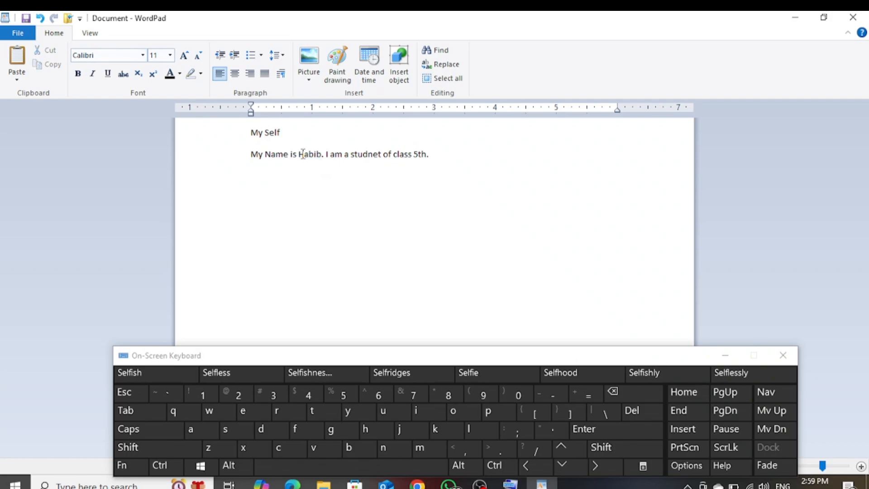
pyautogui.click(297, 155)
pyautogui.moveTo(298, 153); pyautogui.dragTo(305, 153)
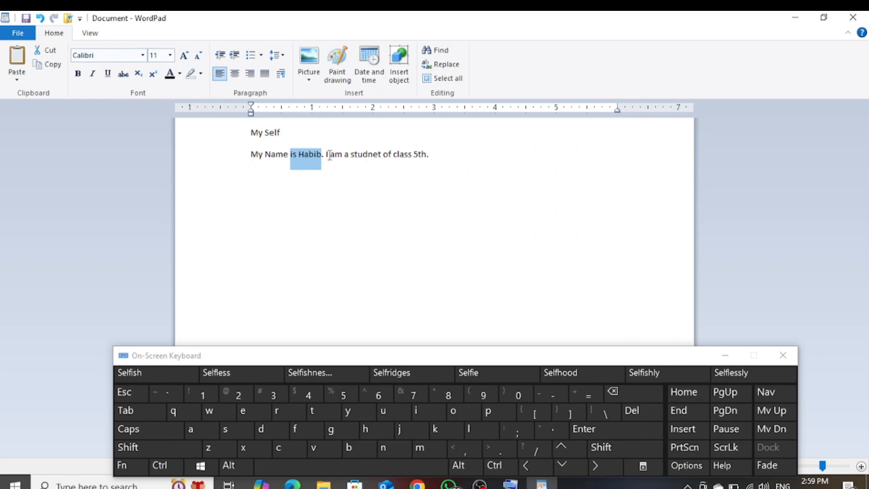
pyautogui.click(322, 154)
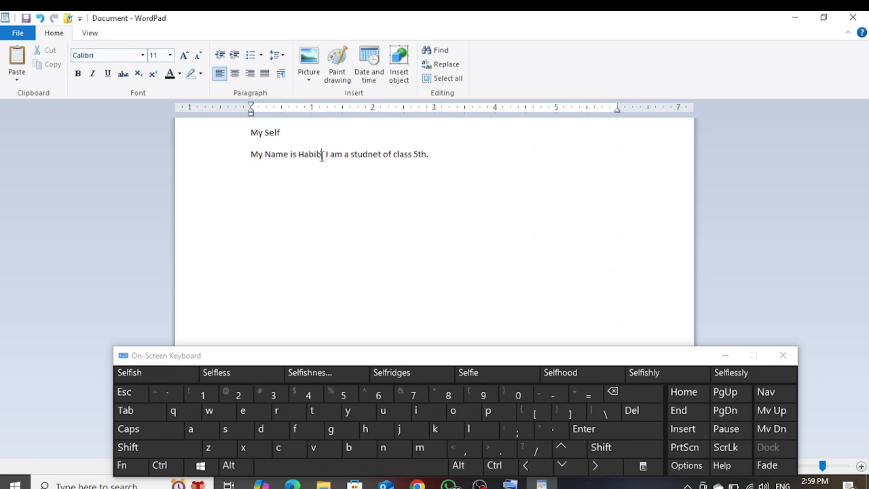
pyautogui.moveTo(321, 155); pyautogui.dragTo(255, 155)
pyautogui.click(292, 167)
# Step: Extend a selection backwards from the end of the name, and select the word "studnet" forwards with the on-screen keyboard
pyautogui.click(639, 449)
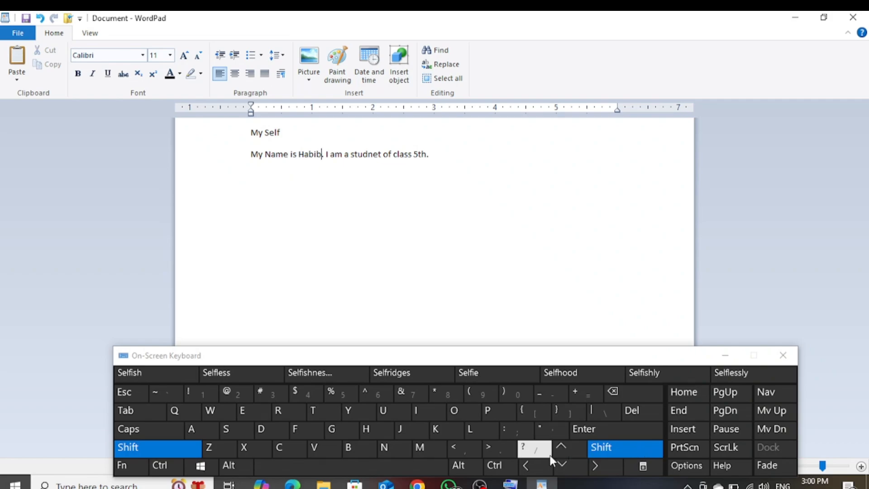
pyautogui.click(529, 463)
pyautogui.click(628, 447)
pyautogui.click(526, 468)
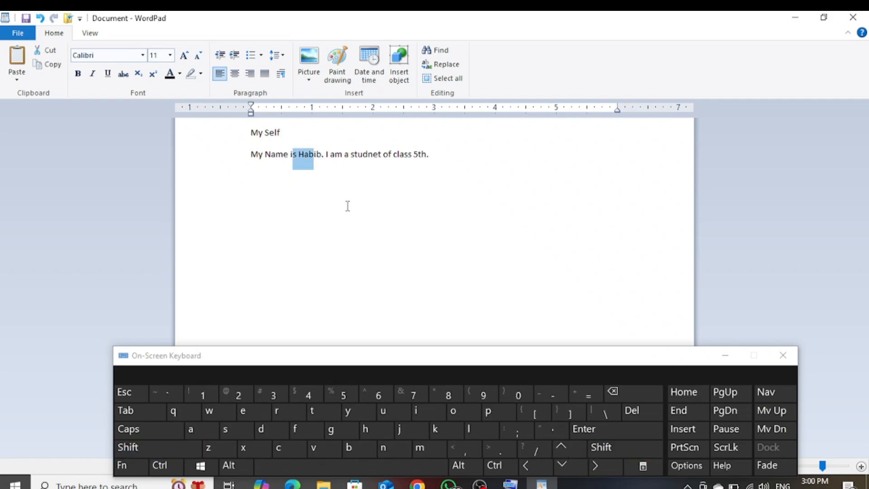
pyautogui.click(352, 150)
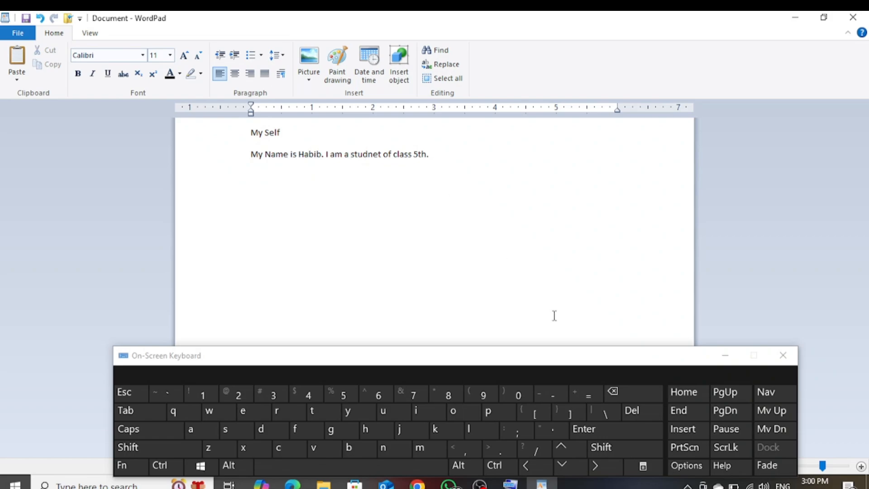
pyautogui.click(605, 447)
pyautogui.click(604, 469)
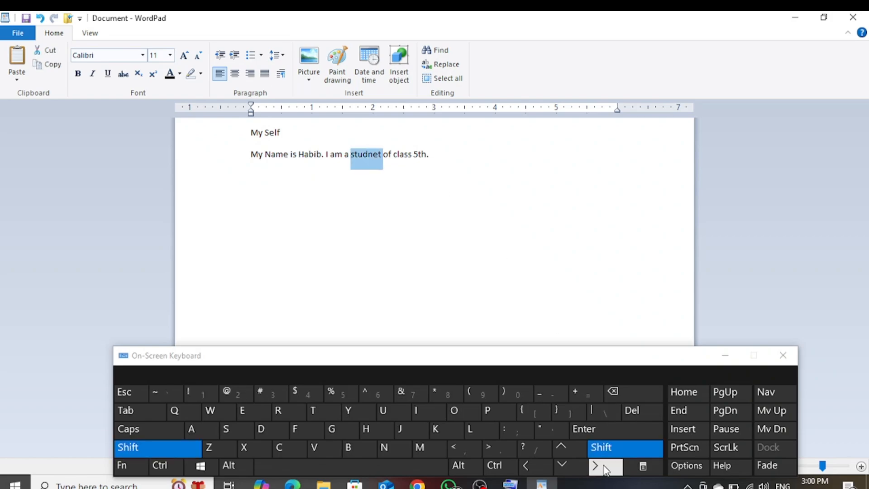
# Step: Set the font of the name in the introduction to Bernard MT Condensed
pyautogui.doubleClick(309, 154)
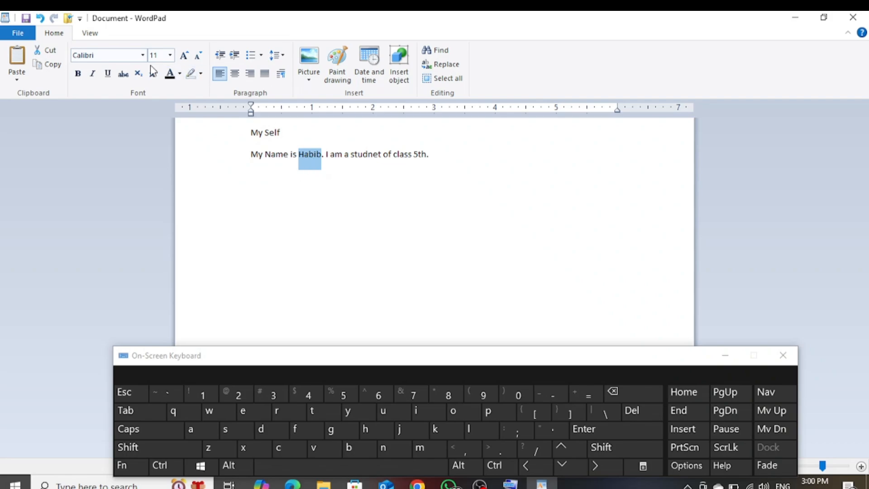
pyautogui.click(143, 56)
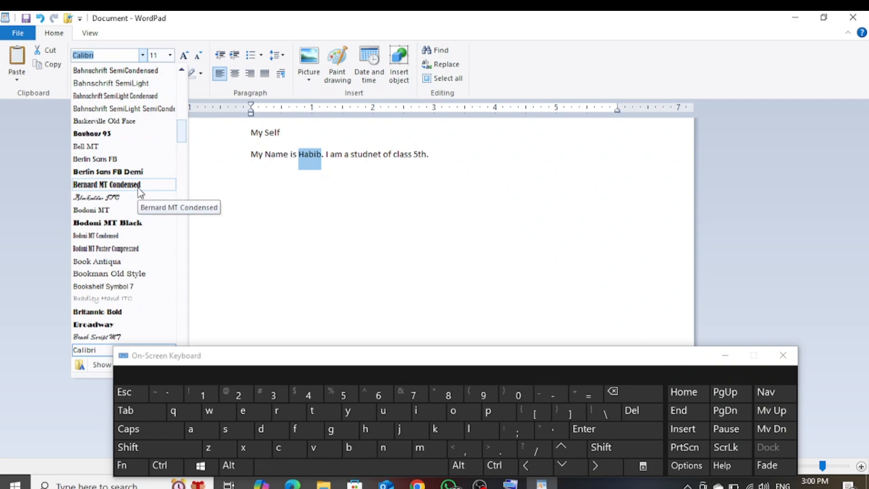
pyautogui.click(117, 185)
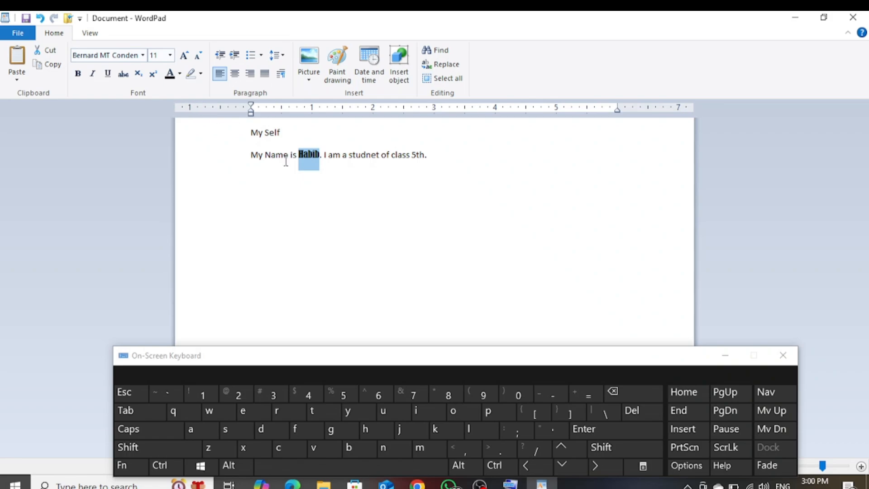
# Step: Enlarge the name's font size by several steps and shrink it again by three steps
pyautogui.click(185, 55)
pyautogui.click(185, 55)
pyautogui.click(184, 55)
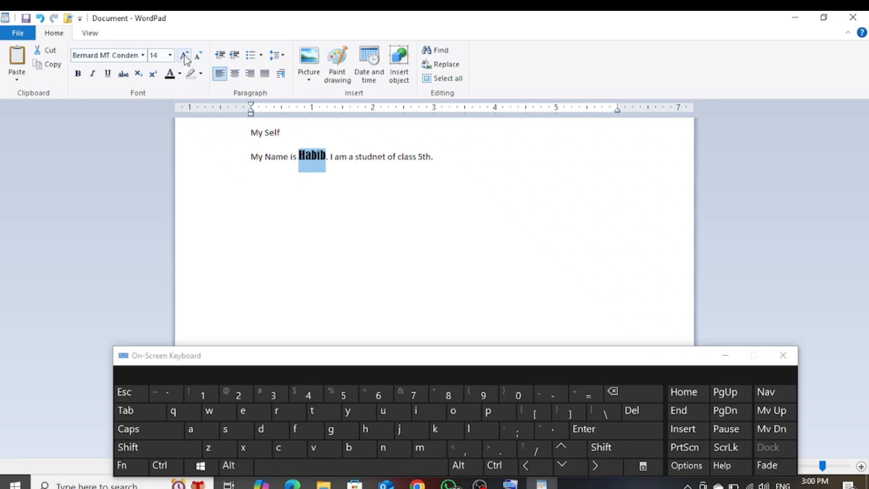
pyautogui.click(185, 56)
pyautogui.click(199, 56)
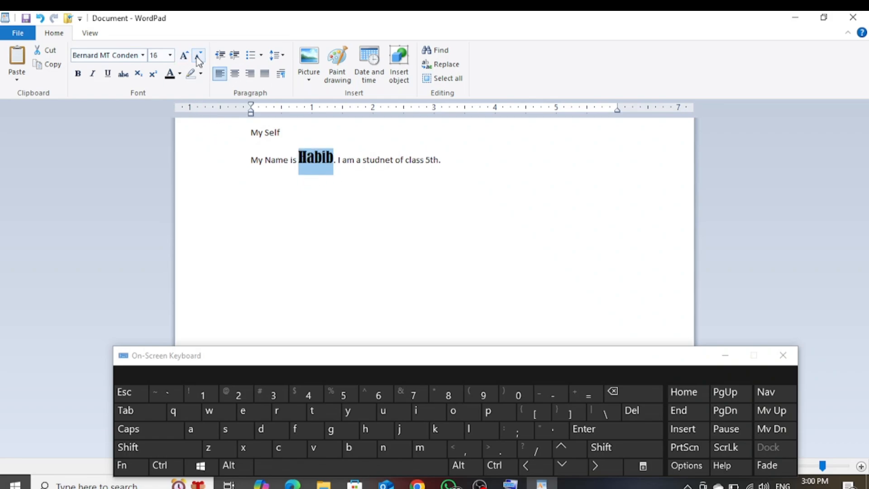
pyautogui.click(198, 56)
pyautogui.click(199, 56)
# Step: Try the Bell MT font on the "My Self" heading and undo the change
pyautogui.moveTo(286, 133); pyautogui.dragTo(233, 135)
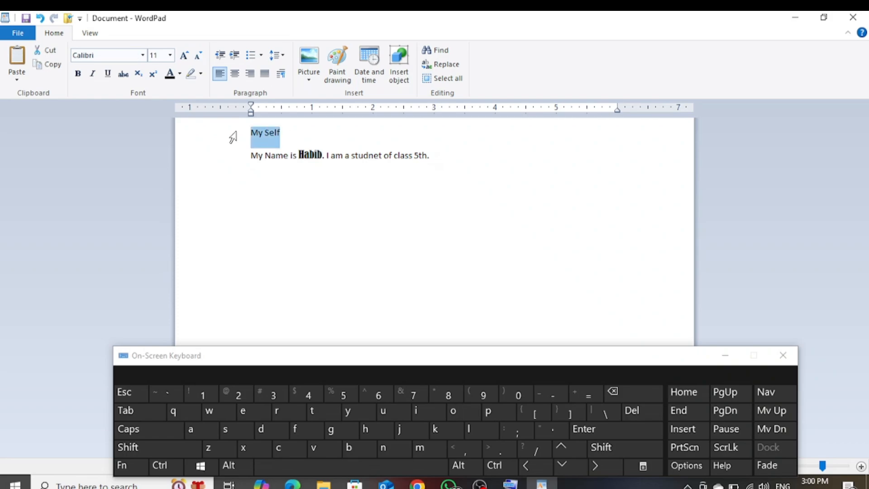
pyautogui.click(142, 55)
pyautogui.click(134, 145)
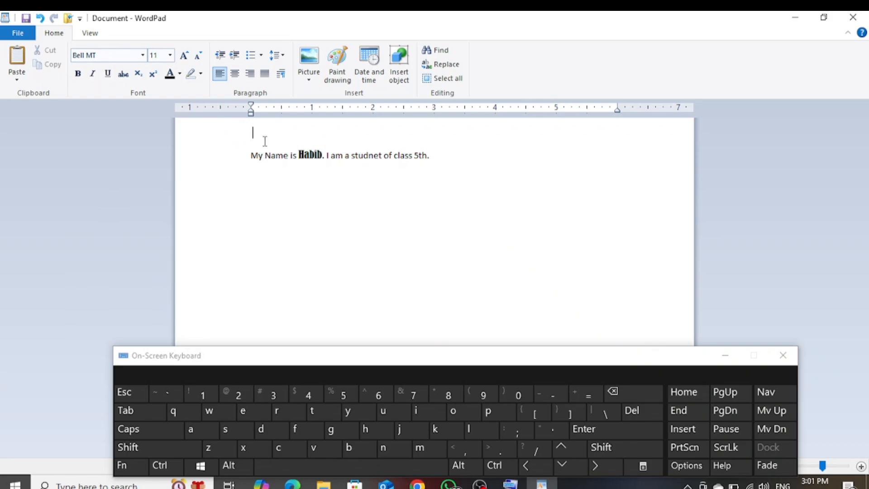
pyautogui.click(40, 19)
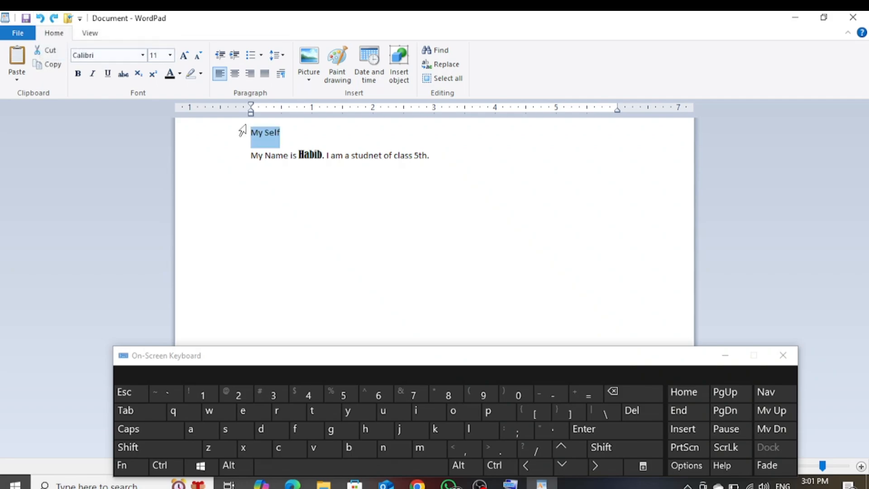
# Step: Undo the font and size changes on the name and redo the last undone step
pyautogui.click(290, 141)
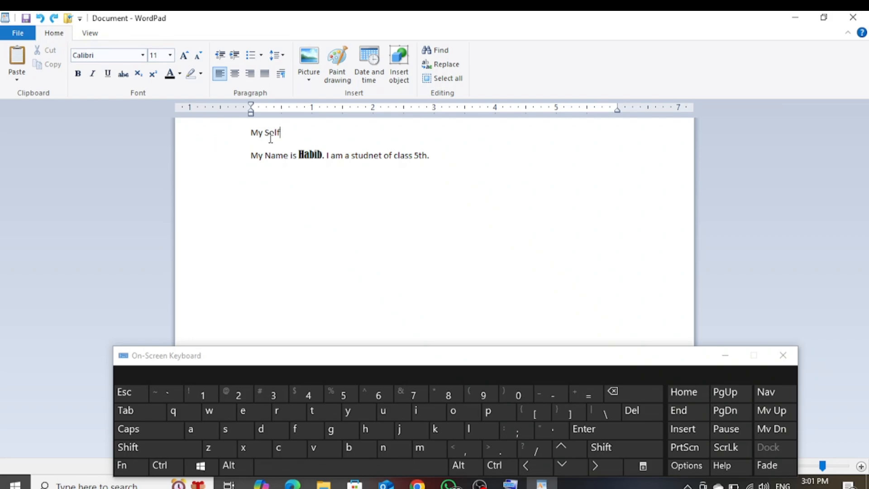
pyautogui.click(40, 19)
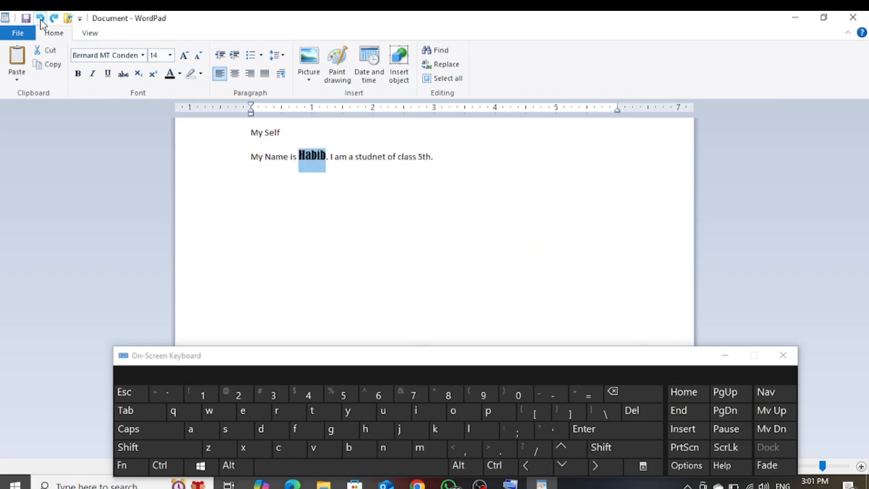
pyautogui.click(41, 20)
pyautogui.click(41, 20)
pyautogui.click(41, 20)
pyautogui.click(41, 19)
pyautogui.click(40, 20)
pyautogui.click(53, 20)
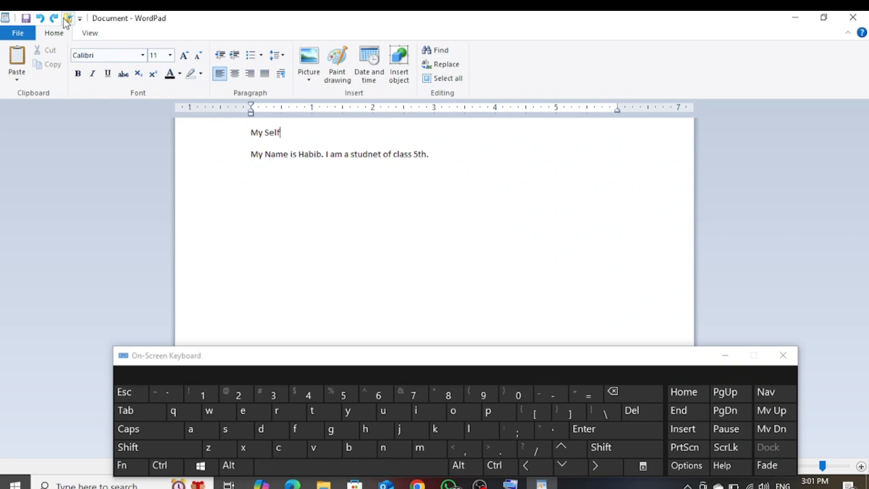
# Step: Show the dialog for opening a file and close it without choosing one
pyautogui.click(67, 19)
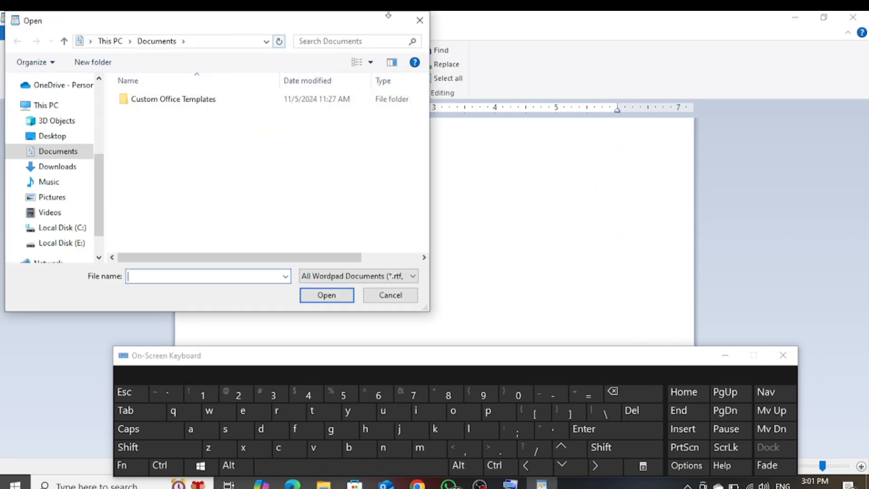
pyautogui.click(420, 20)
# Step: Set the "My Self" heading to the Algerian font at size 20
pyautogui.moveTo(279, 134); pyautogui.dragTo(249, 134)
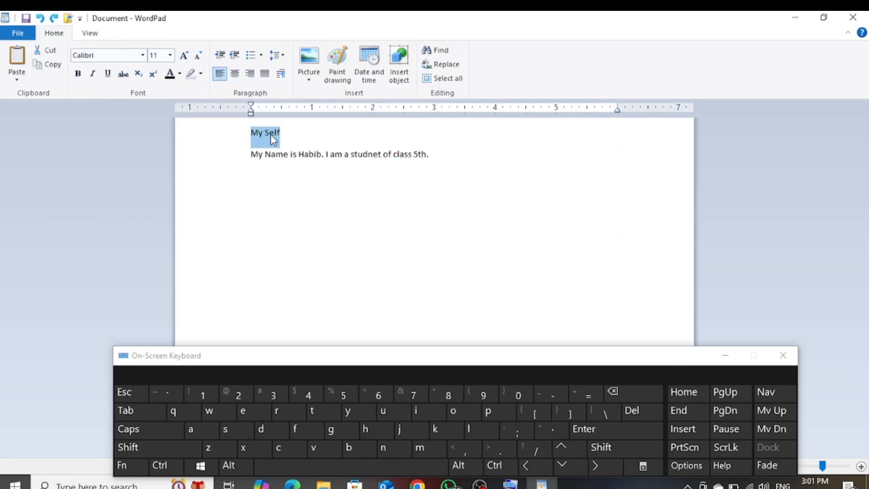
pyautogui.click(142, 60)
pyautogui.scroll(8, 176, 98)
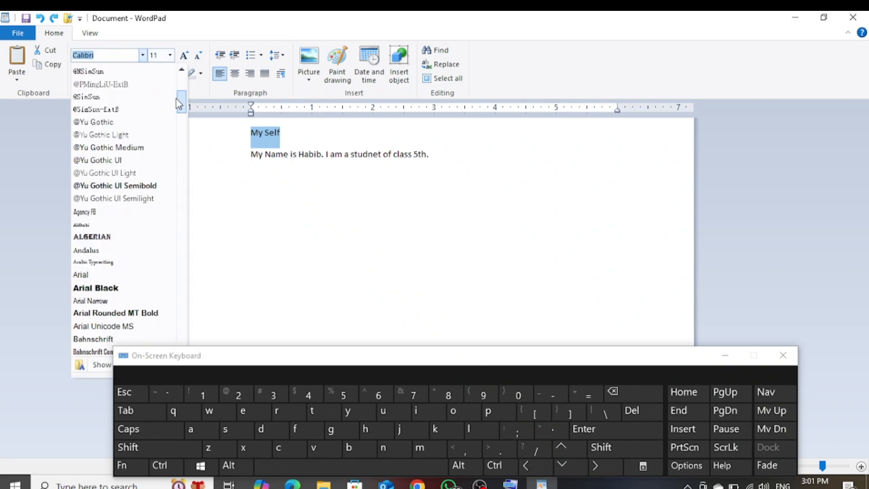
pyautogui.click(101, 236)
pyautogui.click(183, 58)
pyautogui.click(184, 58)
pyautogui.click(183, 58)
pyautogui.click(184, 58)
pyautogui.click(183, 58)
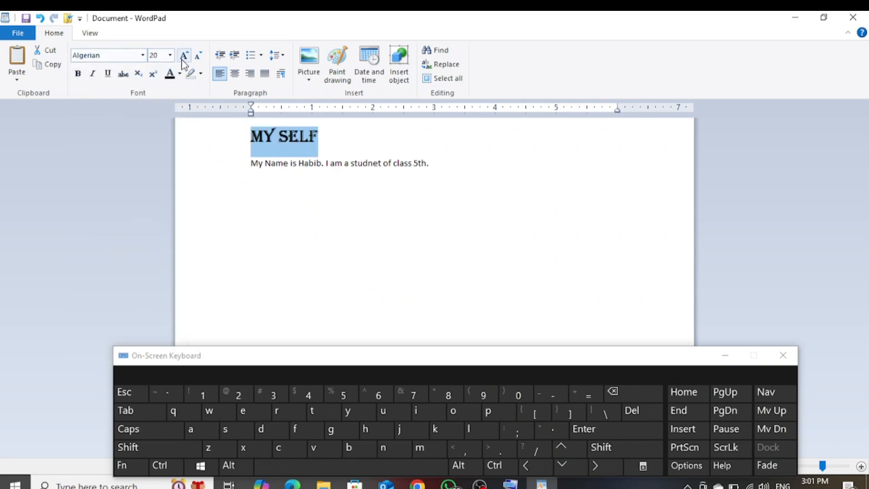
# Step: Set the "My Self" heading's font size to 24
pyautogui.click(159, 54)
pyautogui.write('36')
pyautogui.press('BackSpace')
pyautogui.write('24')
pyautogui.press('Return')
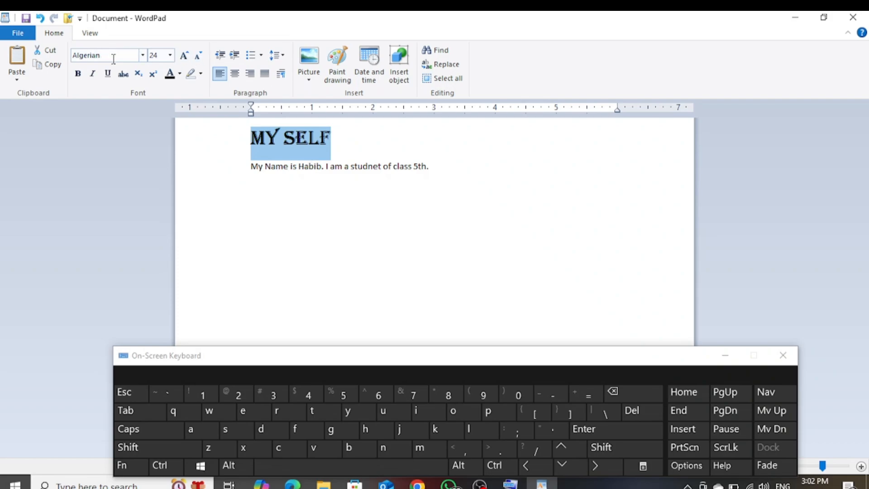
# Step: Make the person's name in the sentence below the heading bold
pyautogui.click(310, 167)
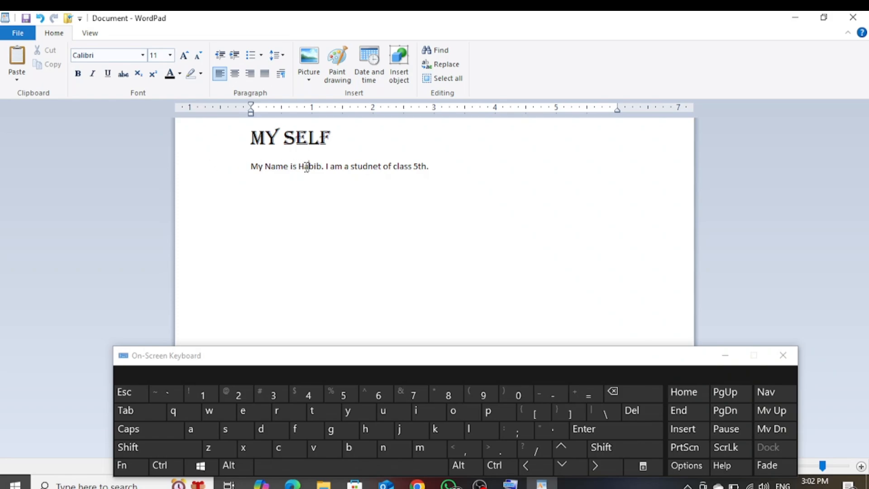
pyautogui.doubleClick(306, 166)
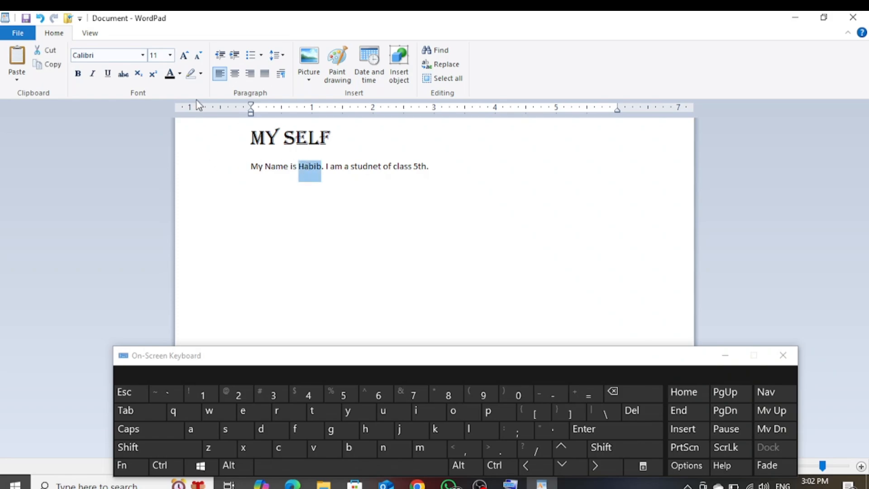
pyautogui.click(77, 74)
pyautogui.click(297, 188)
pyautogui.moveTo(250, 167); pyautogui.dragTo(343, 167)
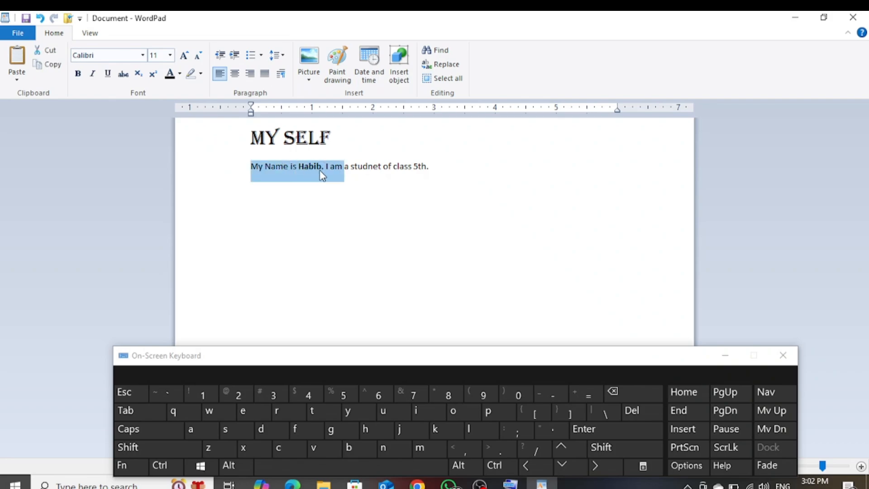
# Step: Underline and italicize the "My Self" heading
pyautogui.click(331, 137)
pyautogui.moveTo(332, 137); pyautogui.dragTo(250, 138)
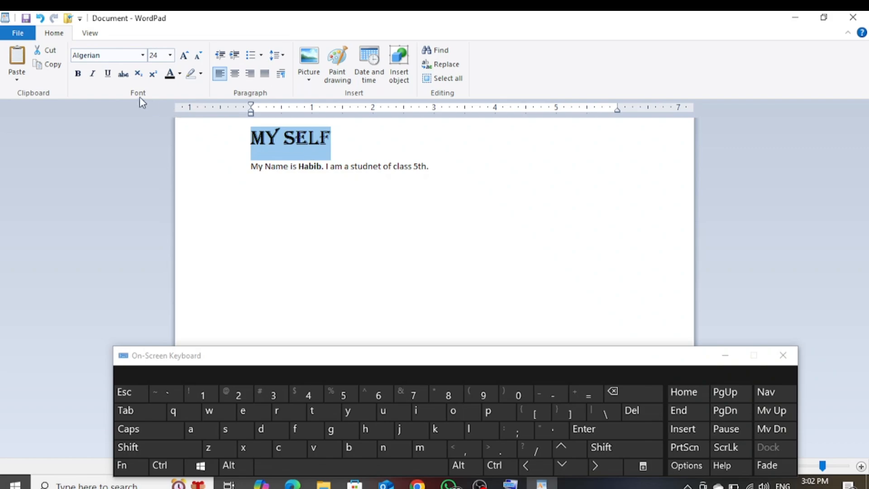
pyautogui.click(108, 74)
pyautogui.click(94, 77)
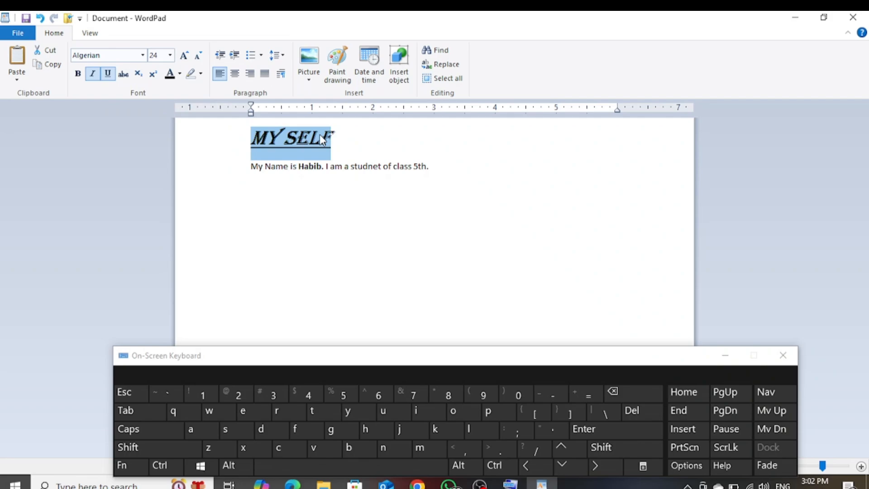
# Step: Delete the word "studnet" and undo the deletion, applying strikethrough to the word instead
pyautogui.click(351, 166)
pyautogui.doubleClick(370, 166)
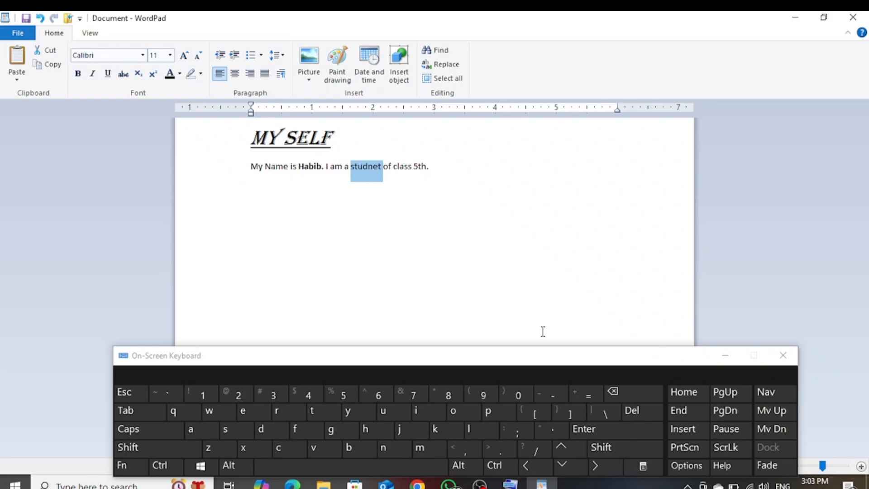
pyautogui.click(621, 390)
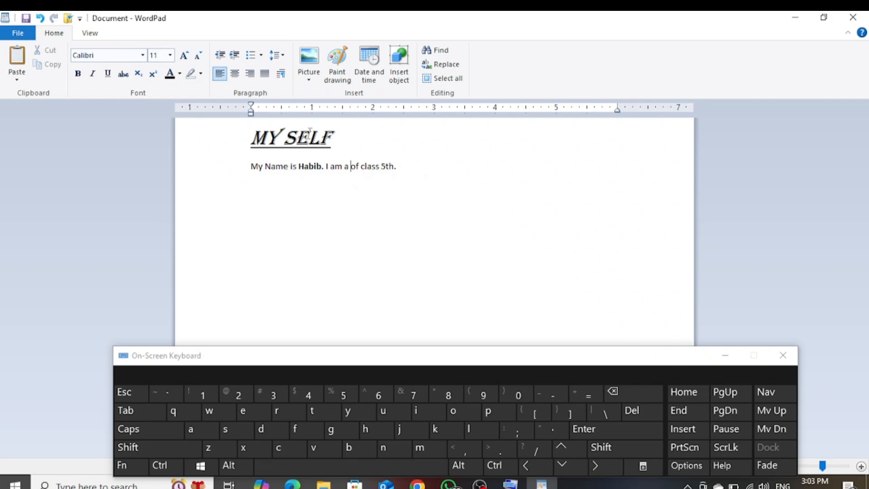
pyautogui.click(41, 19)
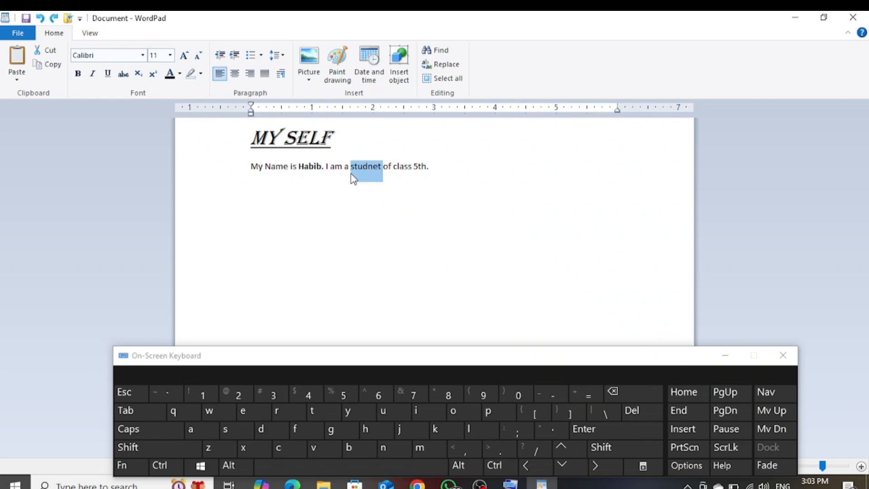
pyautogui.click(126, 78)
pyautogui.click(317, 138)
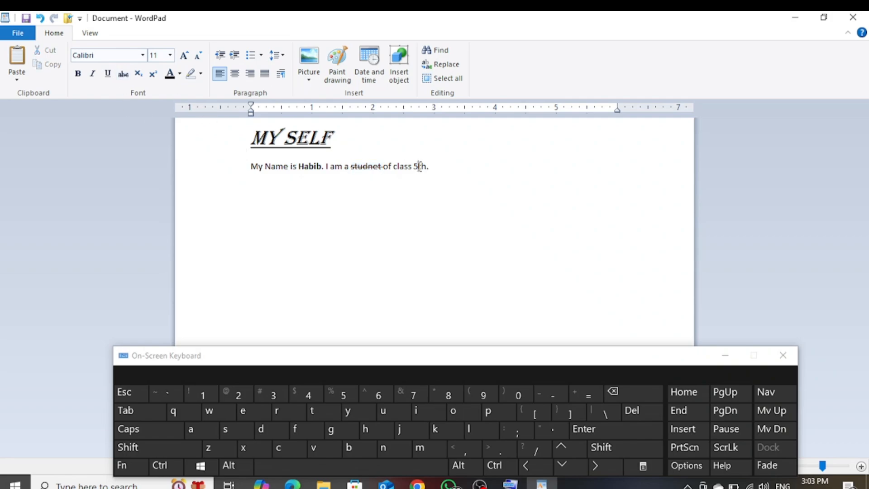
# Step: Add the sample text "x2, hpTM," at the end of the sentence
pyautogui.moveTo(419, 167); pyautogui.dragTo(428, 166)
pyautogui.click(437, 166)
pyautogui.write('x2, hpTM')
# Step: Format the "th" in "5th" as superscript
pyautogui.press('Left')
pyautogui.press('Left')
pyautogui.press('Left')
pyautogui.press('Left')
pyautogui.press('Left')
pyautogui.press('Left')
pyautogui.press('Left')
pyautogui.press('Left')
pyautogui.press('Left')
pyautogui.press('Left')
pyautogui.press('Left')
pyautogui.press('Left')
pyautogui.press('shift')
pyautogui.hotkey('shift', 'Right')
pyautogui.hotkey('shift', 'Right')
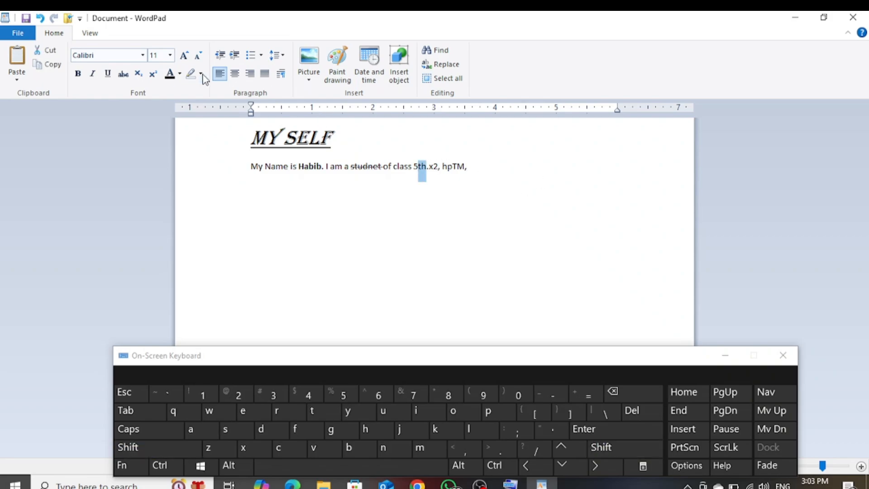
pyautogui.click(154, 76)
# Step: Format the "2" in "x2" and the "TM" in "hpTM" as superscript
pyautogui.click(432, 170)
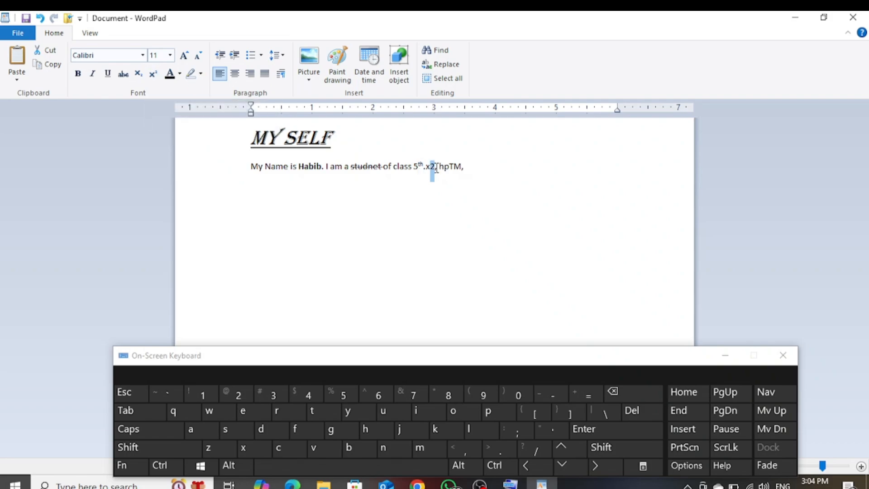
pyautogui.click(153, 73)
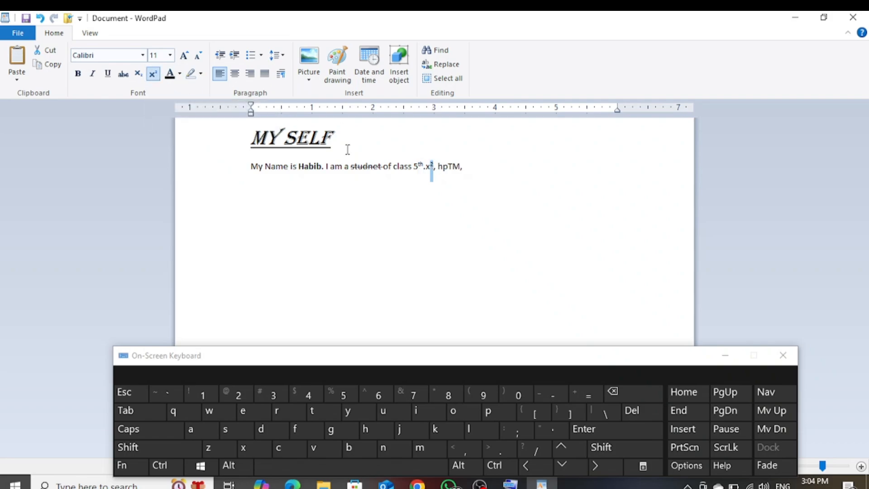
pyautogui.moveTo(448, 170); pyautogui.dragTo(461, 170)
pyautogui.click(153, 74)
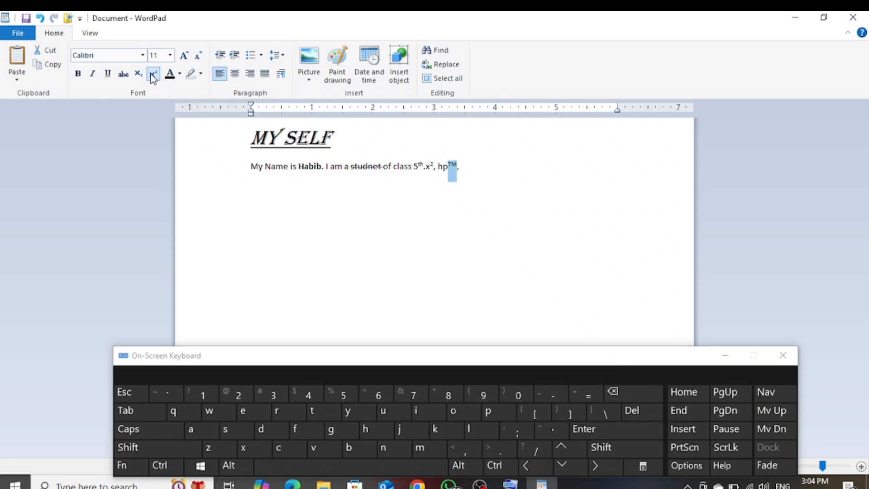
pyautogui.click(478, 174)
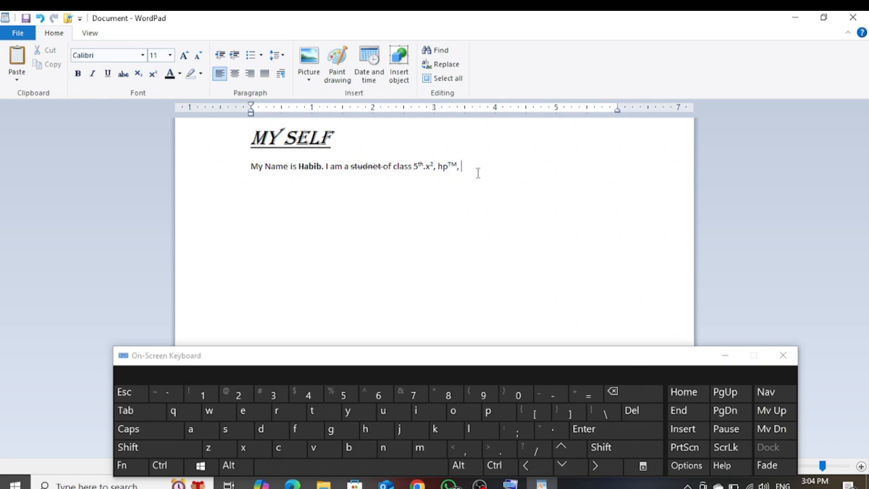
# Step: Append the sample text "H2O, 101010102" to the end of the line
pyautogui.write('H')
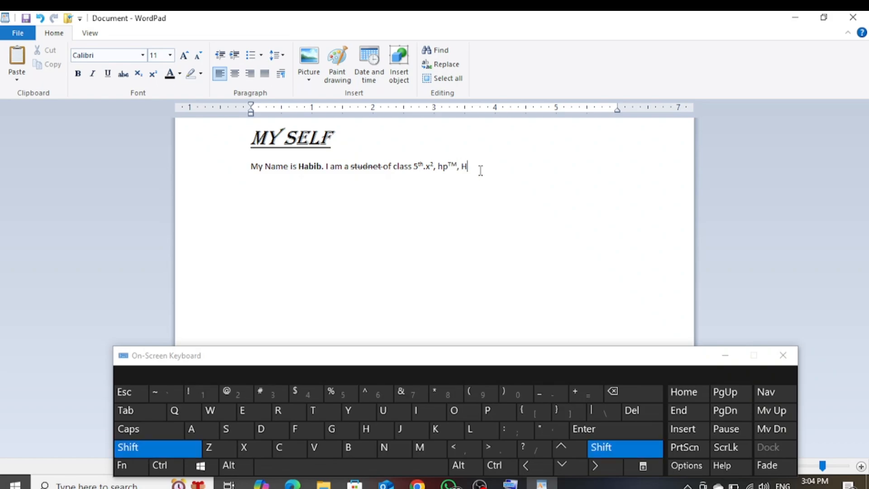
pyautogui.write('2O')
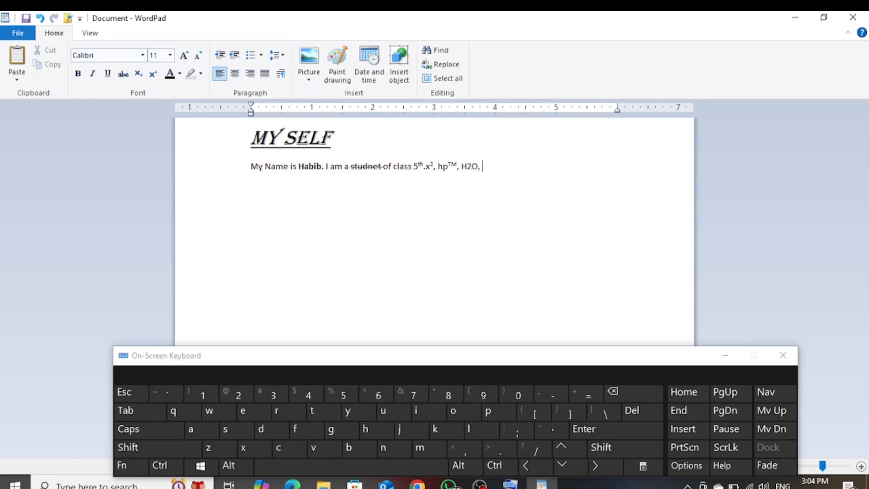
pyautogui.write(', 101010102')
# Step: Format the "2" in "H2O" as subscript
pyautogui.press('Left')
pyautogui.press('Left')
pyautogui.press('Left')
pyautogui.press('Left')
pyautogui.press('Left')
pyautogui.press('Left')
pyautogui.press('Left')
pyautogui.press('Left')
pyautogui.press('Left')
pyautogui.press('Left')
pyautogui.press('Left')
pyautogui.press('Left')
pyautogui.press('Left')
pyautogui.press('Right')
pyautogui.press('Right')
pyautogui.hotkey('shift', 'Right')
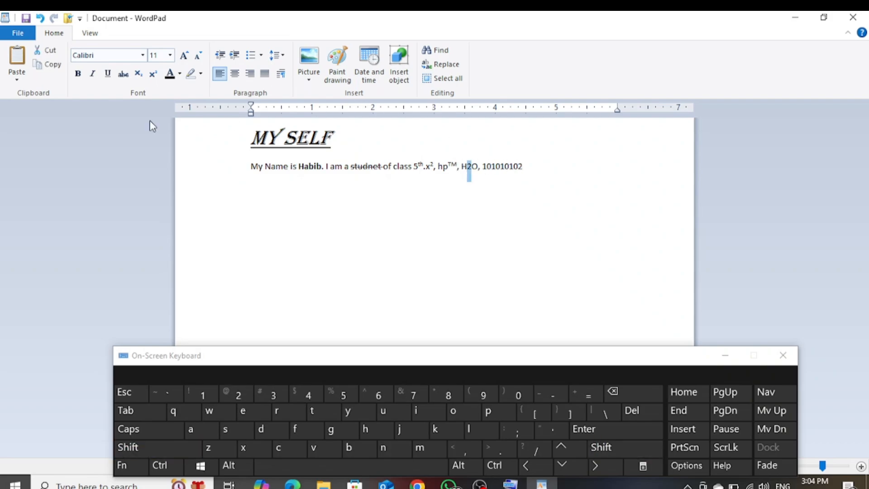
pyautogui.click(138, 73)
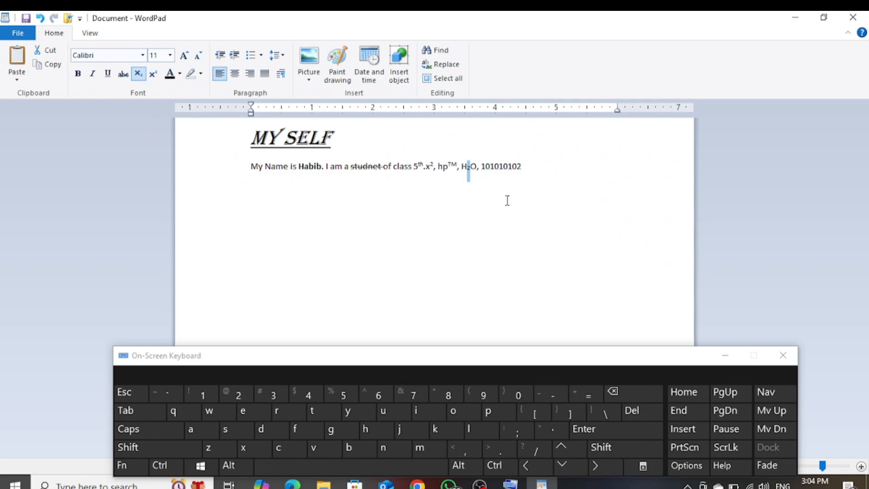
# Step: Format the final "2" of "101010102" as subscript
pyautogui.doubleClick(518, 166)
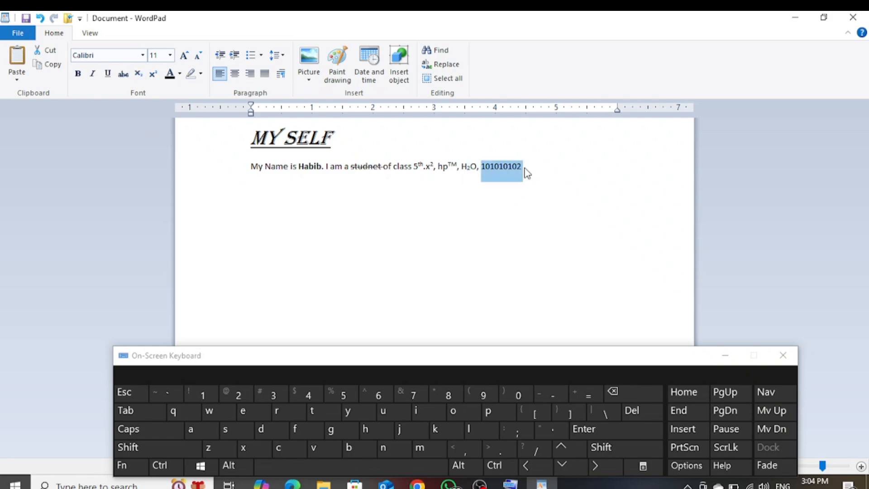
pyautogui.click(521, 168)
pyautogui.hotkey('shift', 'Left')
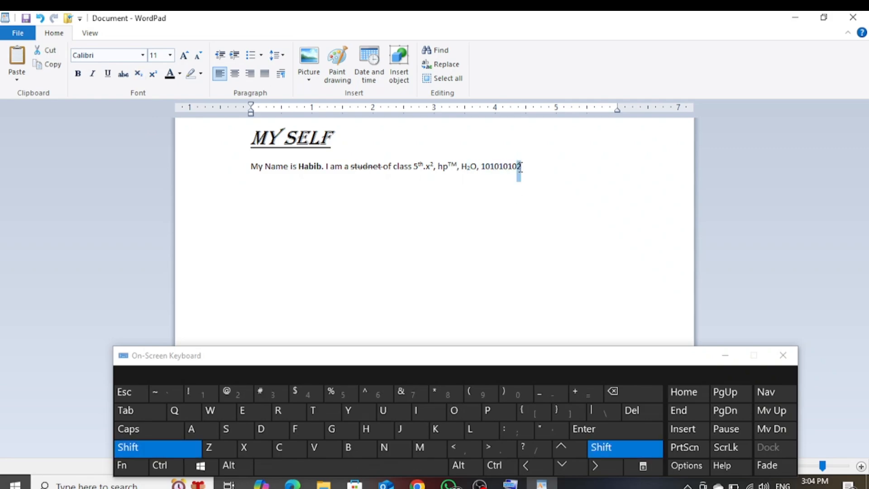
pyautogui.click(140, 77)
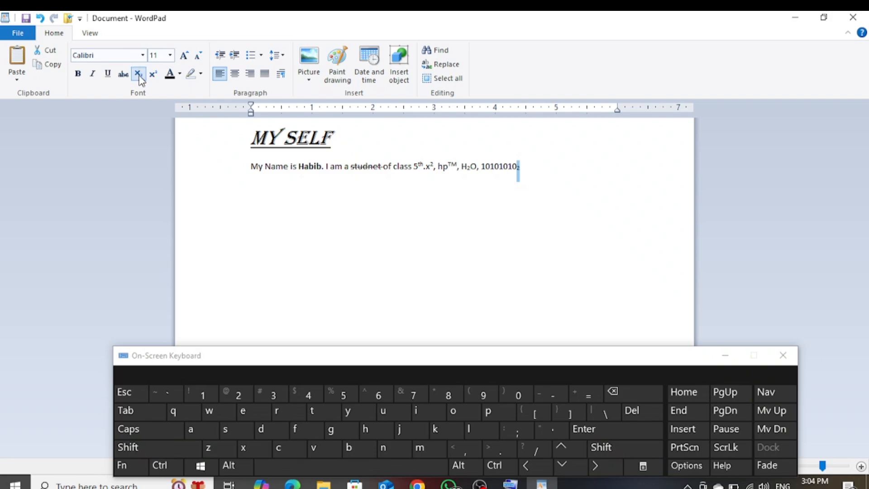
pyautogui.click(508, 147)
pyautogui.click(535, 162)
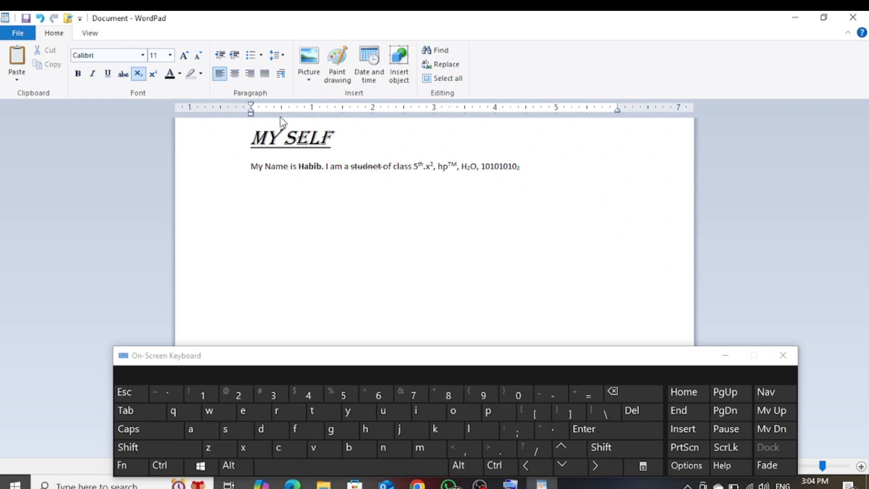
# Step: Turn off subscript and start a new line below the sentence, writing trial text such as "asdfsaf" and erasing it
pyautogui.click(139, 74)
pyautogui.write('the')
pyautogui.press('BackSpace')
pyautogui.press('Return')
pyautogui.write('theires')
pyautogui.press('BackSpace')
pyautogui.press('BackSpace')
pyautogui.press('BackSpace')
pyautogui.press('BackSpace')
pyautogui.press('BackSpace')
pyautogui.press('BackSpace')
pyautogui.press('Return')
pyautogui.write('asdfsaf')
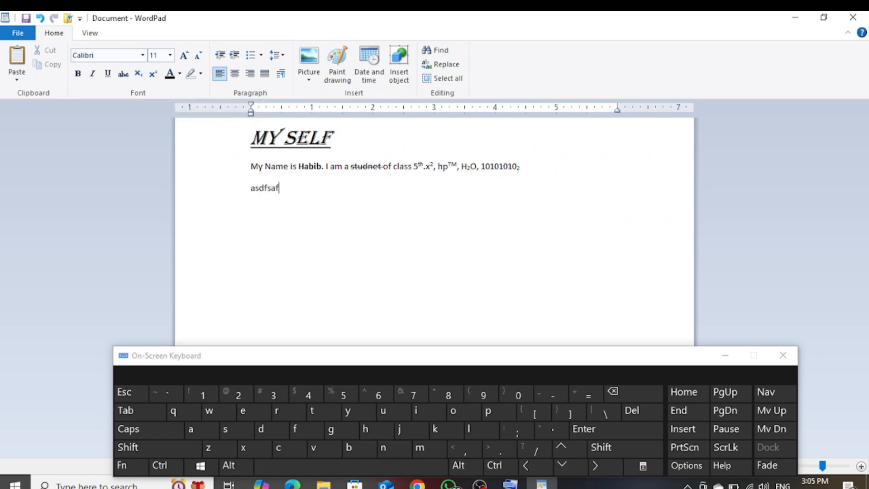
pyautogui.press('BackSpace')
pyautogui.press('BackSpace')
pyautogui.press('BackSpace')
pyautogui.press('BackSpace')
pyautogui.press('BackSpace')
pyautogui.press('BackSpace')
pyautogui.press('BackSpace')
# Step: Change the "My Self" heading's text color to red
pyautogui.moveTo(332, 138); pyautogui.dragTo(213, 109)
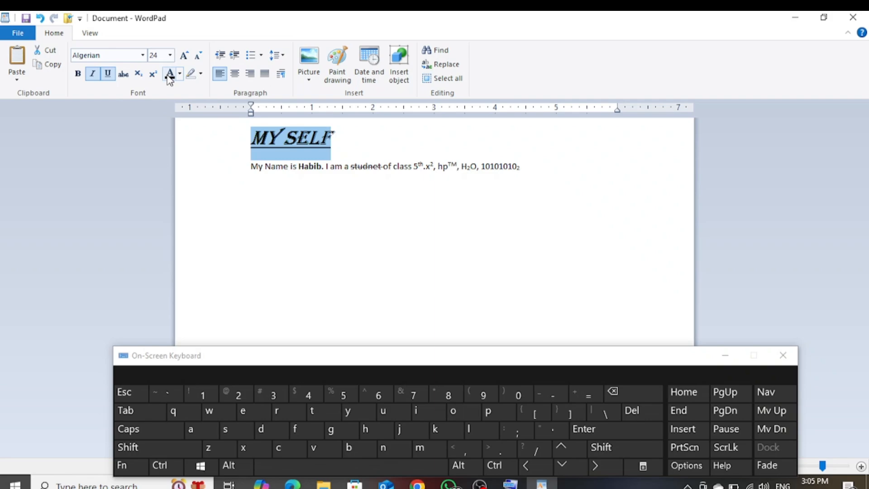
pyautogui.click(179, 74)
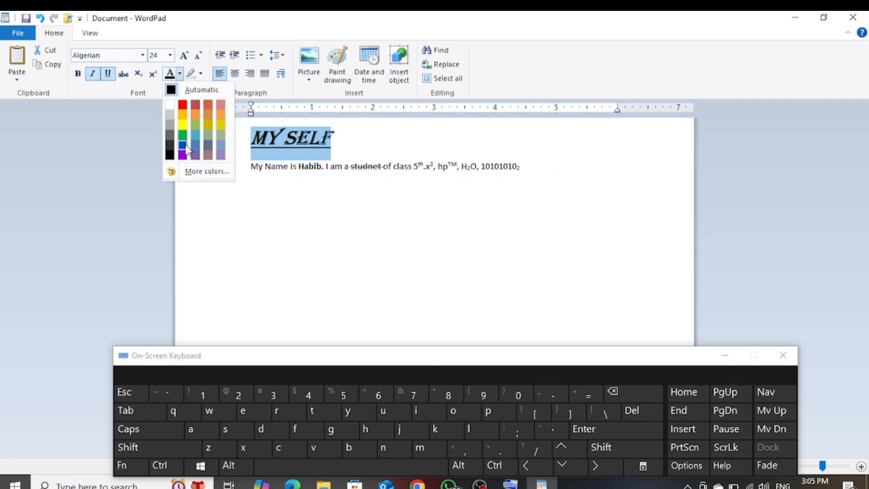
pyautogui.click(183, 107)
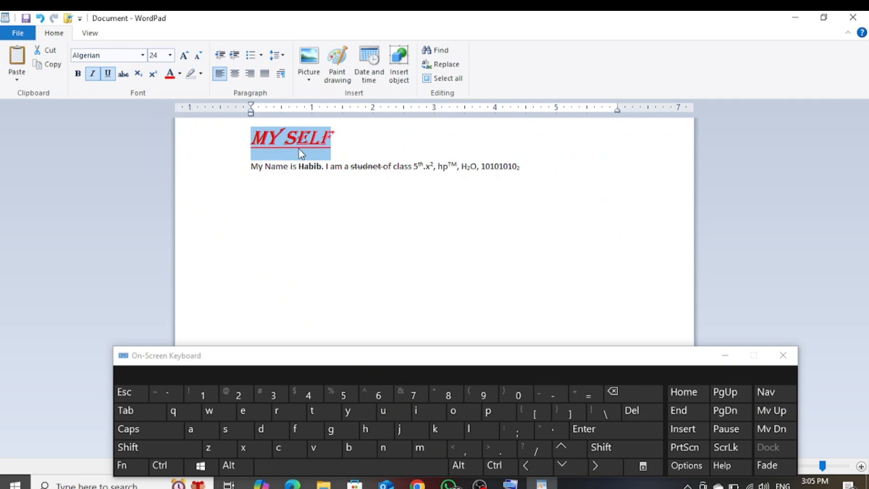
pyautogui.click(341, 175)
# Step: Highlight the words "I am a studnet of class 5th" in yellow
pyautogui.moveTo(321, 168); pyautogui.dragTo(294, 175)
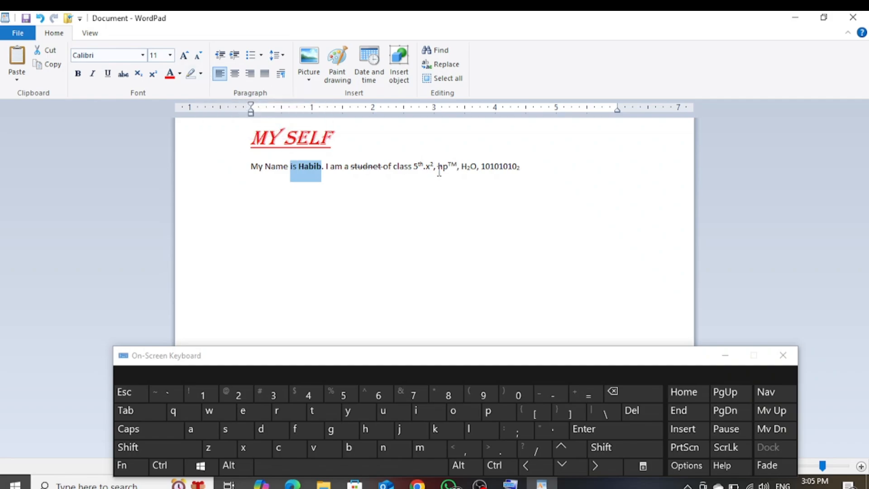
pyautogui.moveTo(423, 166); pyautogui.dragTo(319, 161)
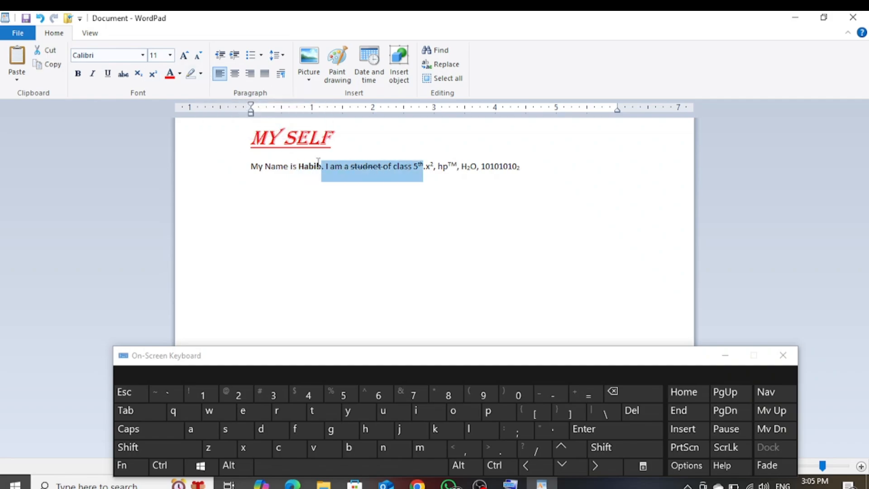
pyautogui.click(200, 74)
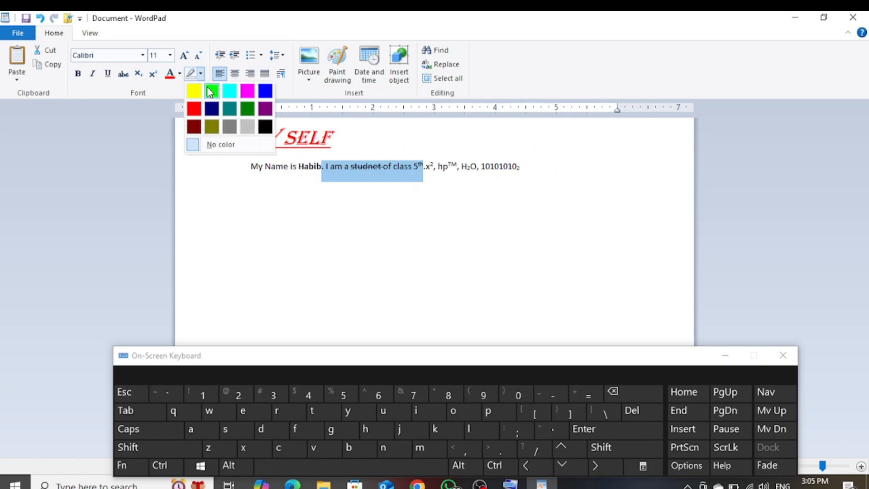
pyautogui.click(200, 90)
pyautogui.click(412, 184)
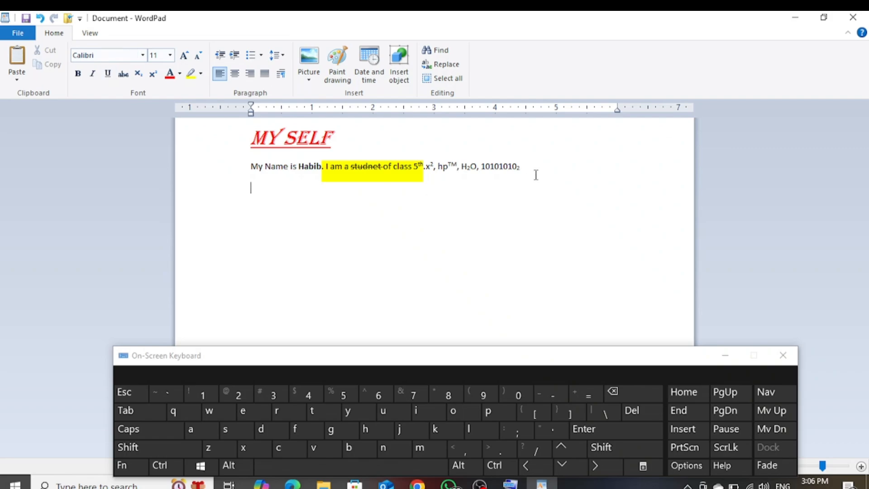
# Step: Try subscript on the empty line below, turn it off, and write "the quick brown fox jumps over the lazy dog."
pyautogui.hotkey('ctrl', '=')
pyautogui.write('the q')
pyautogui.click(138, 74)
pyautogui.write('the quick brown fox jum')
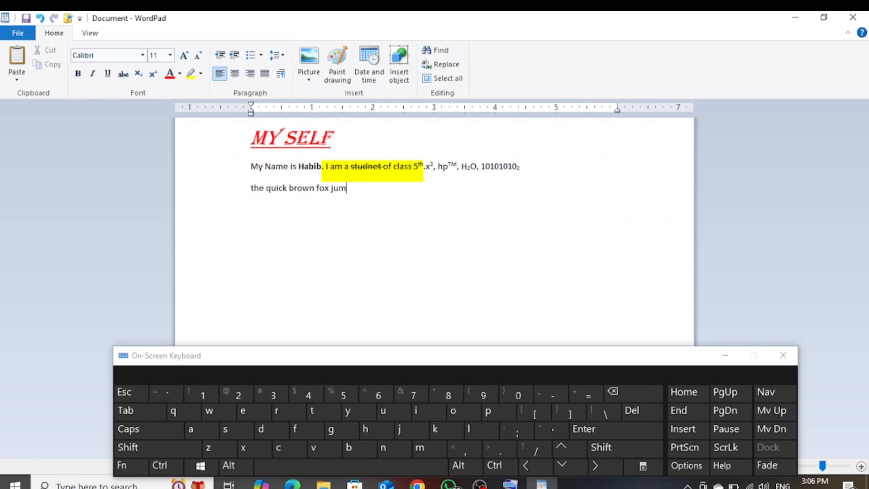
pyautogui.write('ps over the lazy dog.')
# Step: Select the sentence "the quick brown fox jumps over the lazy dog.", copy it, and paste it over the selection
pyautogui.hotkey('shift', 'Left')
pyautogui.hotkey('shift', 'Left')
pyautogui.hotkey('shift', 'Left')
pyautogui.hotkey('shift', 'Left')
pyautogui.hotkey('shift', 'Left')
pyautogui.hotkey('shift', 'Left')
pyautogui.hotkey('shift', 'Left')
pyautogui.hotkey('shift', 'Left')
pyautogui.hotkey('shift', 'Left')
pyautogui.hotkey('shift', 'Left')
pyautogui.hotkey('shift', 'Left')
pyautogui.hotkey('shift', 'Left')
pyautogui.hotkey('shift', 'Left')
pyautogui.hotkey('shift', 'Left')
pyautogui.hotkey('shift', 'Left')
pyautogui.hotkey('shift', 'Left')
pyautogui.hotkey('shift', 'Left')
pyautogui.hotkey('shift', 'Left')
pyautogui.hotkey('shift', 'Left')
pyautogui.hotkey('shift', 'Left')
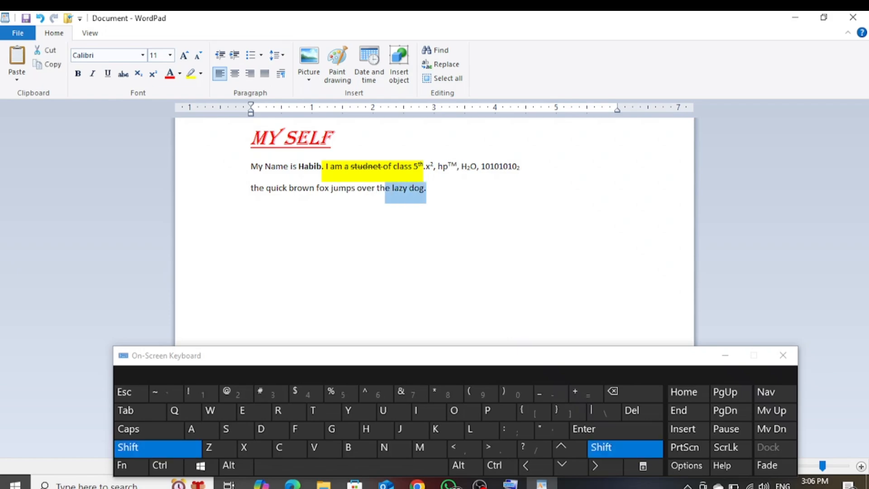
pyautogui.hotkey('shift', 'Left')
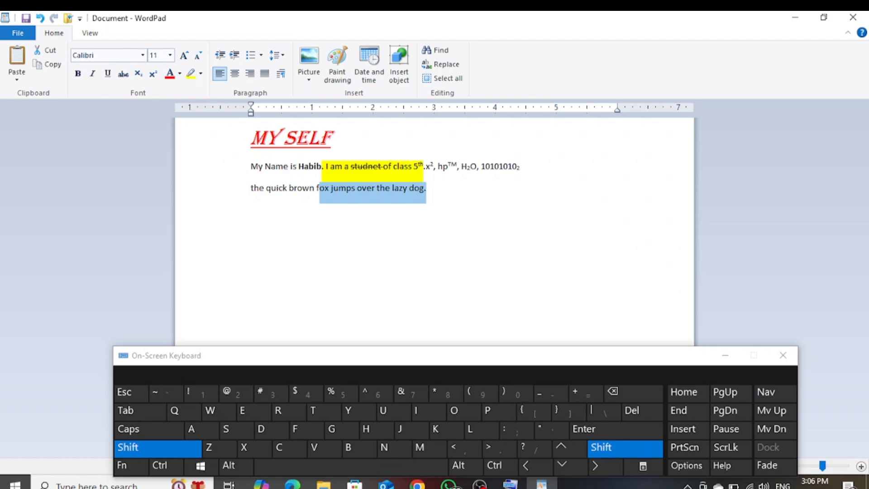
pyautogui.hotkey('shift', 'Left')
pyautogui.hotkey('shift', 'Left')
pyautogui.hotkey('shift', 'Left')
pyautogui.hotkey('shift', 'Left')
pyautogui.hotkey('shift', 'Left')
pyautogui.hotkey('shift', 'Left')
pyautogui.hotkey('shift', 'Left')
pyautogui.hotkey('shift', 'Left')
pyautogui.hotkey('shift', 'Left')
pyautogui.hotkey('shift', 'Left')
pyautogui.hotkey('shift', 'Left')
pyautogui.hotkey('shift', 'Left')
pyautogui.hotkey('shift', 'Left')
pyautogui.hotkey('shift', 'Left')
pyautogui.hotkey('shift', 'Left')
pyautogui.hotkey('shift', 'Left')
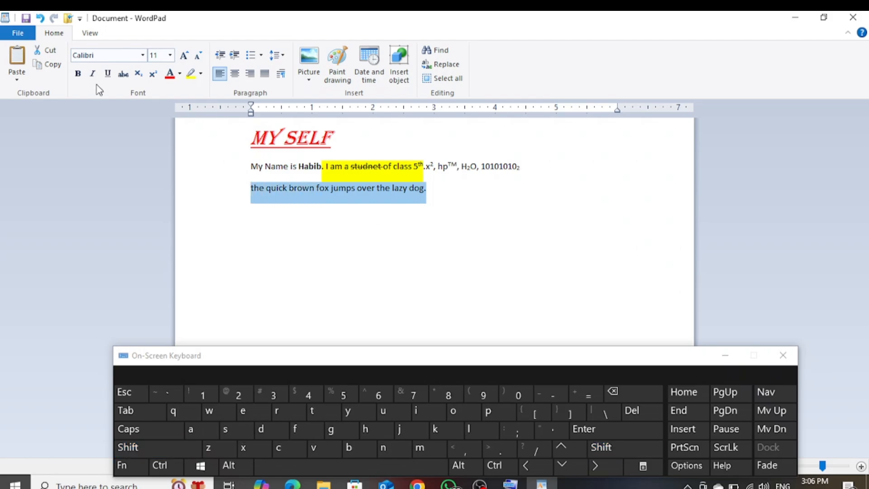
pyautogui.click(49, 64)
pyautogui.click(18, 61)
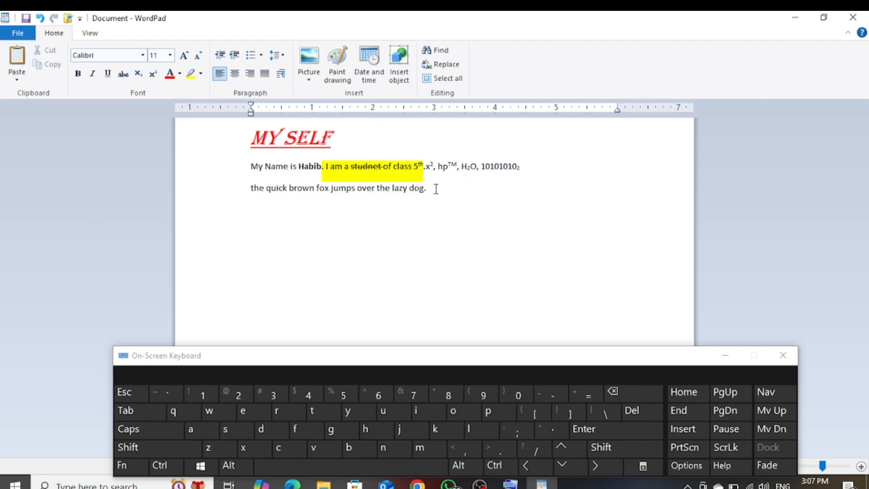
# Step: Paste the copied fox sentence repeatedly after the original until the paragraph holds twelve copies on six lines
pyautogui.moveTo(436, 189); pyautogui.dragTo(247, 192)
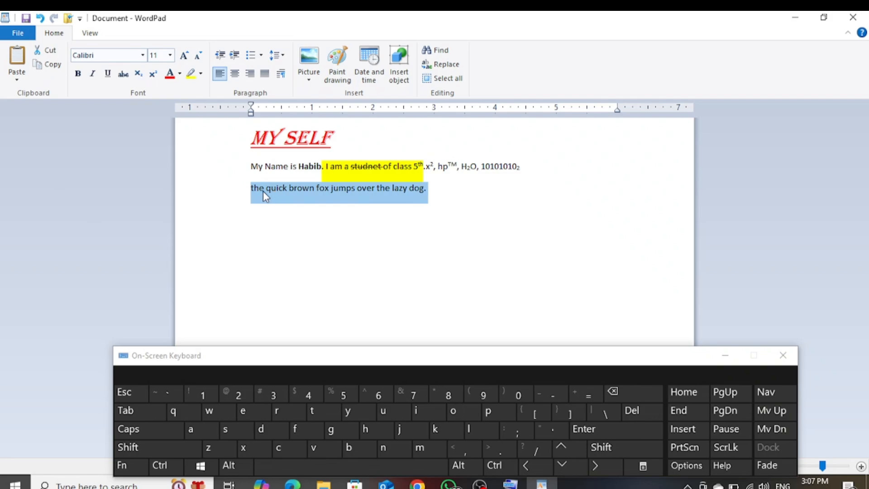
pyautogui.click(16, 57)
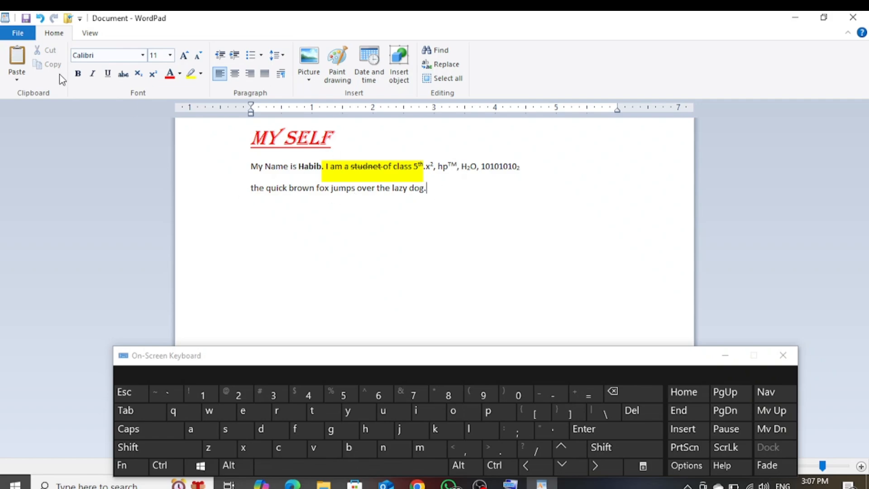
pyautogui.click(17, 57)
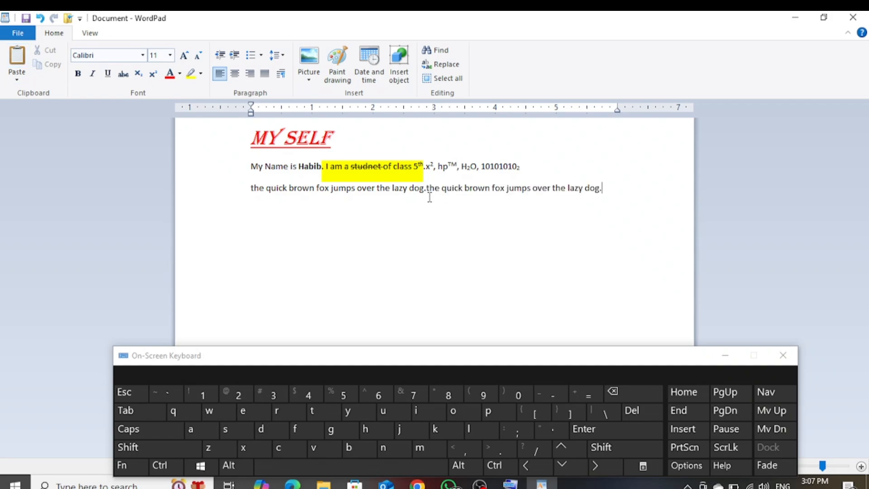
pyautogui.click(17, 57)
pyautogui.click(17, 56)
pyautogui.click(17, 56)
pyautogui.click(18, 57)
pyautogui.click(18, 56)
pyautogui.click(17, 57)
pyautogui.click(26, 62)
pyautogui.click(26, 63)
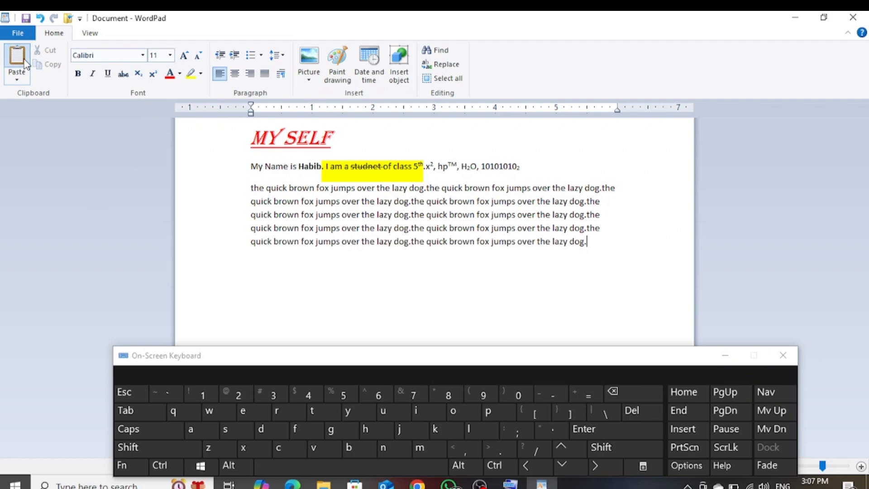
pyautogui.click(25, 62)
pyautogui.click(26, 62)
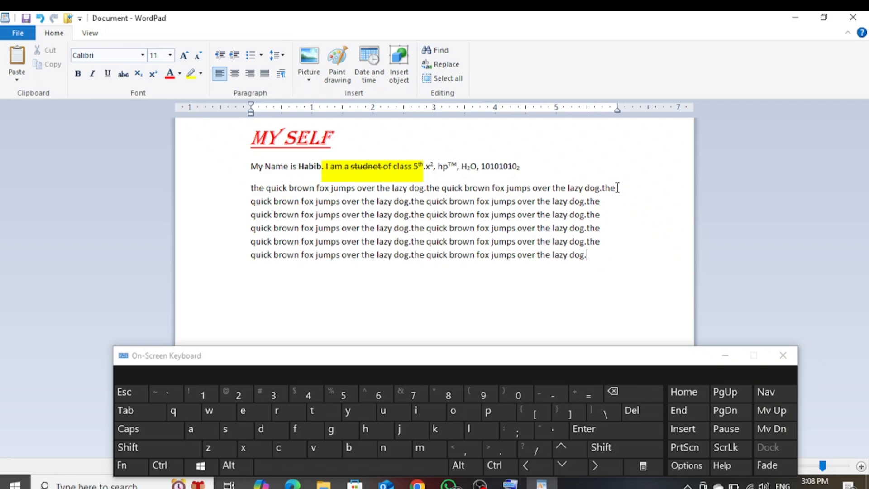
# Step: Try right alignment on the fox paragraph, then restore its left alignment
pyautogui.click(249, 73)
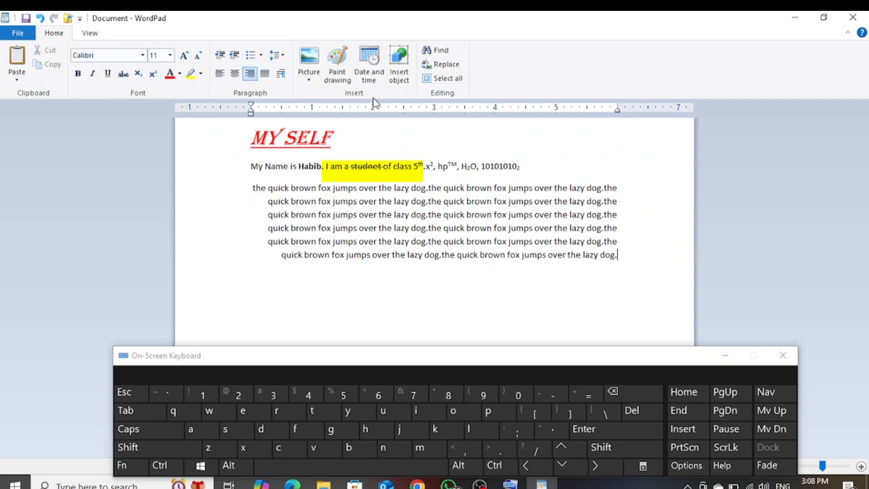
pyautogui.click(221, 76)
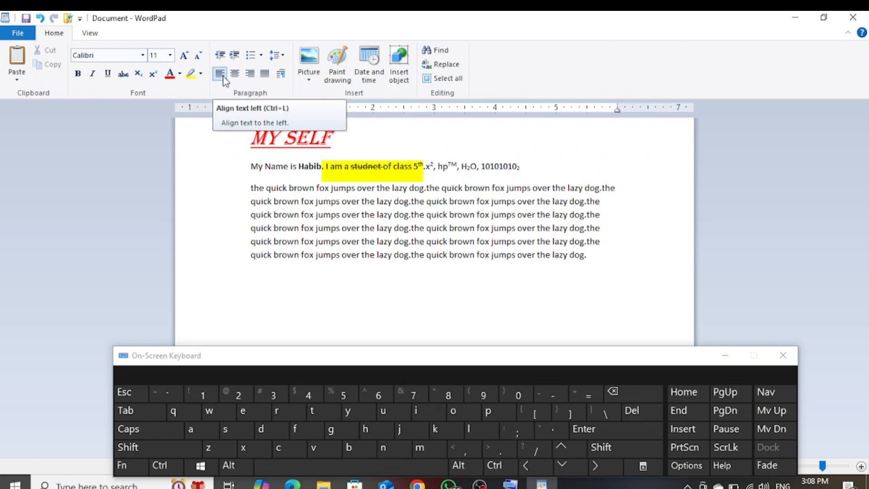
# Step: Center the "My Self" heading
pyautogui.click(269, 140)
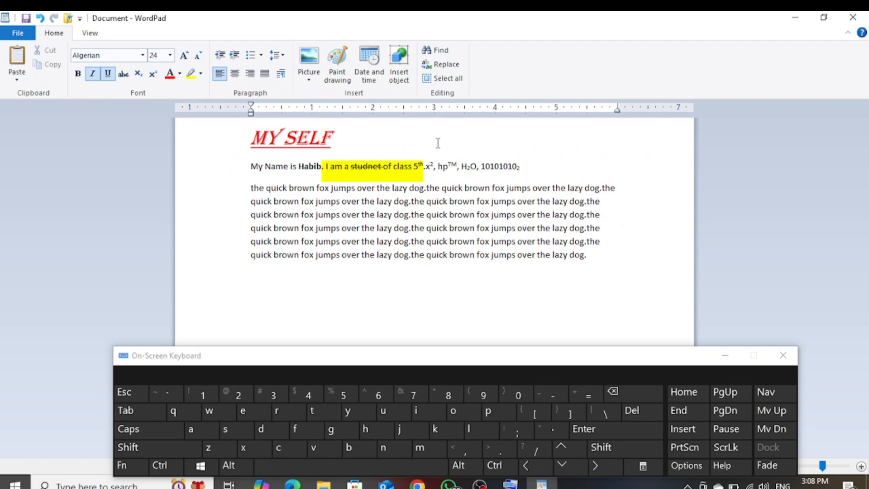
pyautogui.click(233, 73)
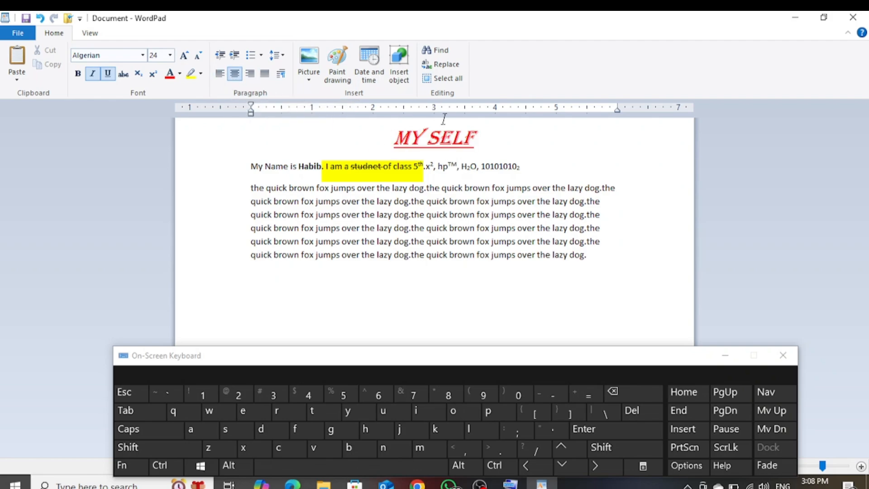
pyautogui.click(423, 140)
# Step: Select the whole six-line fox paragraph and justify it
pyautogui.click(588, 255)
pyautogui.moveTo(579, 256); pyautogui.dragTo(227, 192)
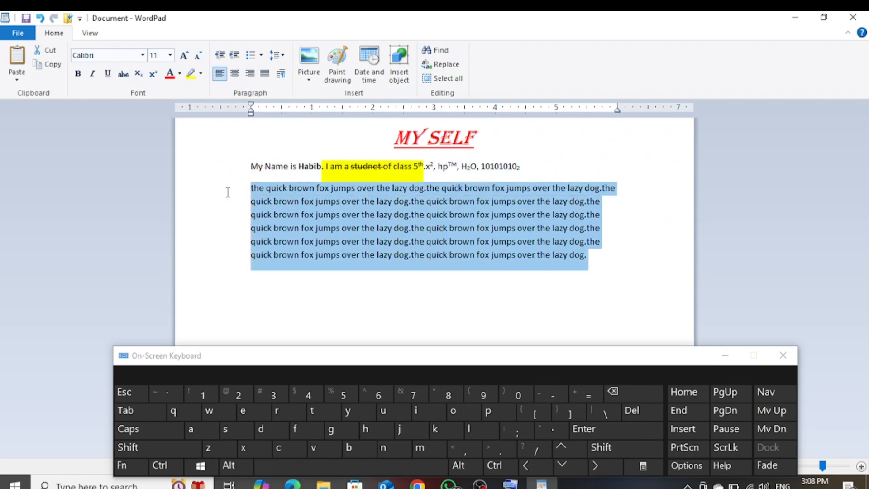
pyautogui.click(267, 75)
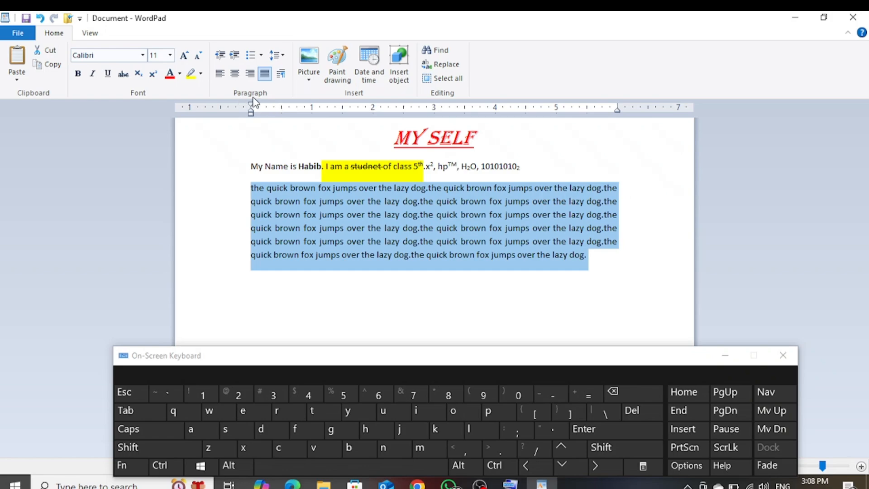
# Step: Copy the justified fox paragraph, paste it two lines below the original, and undo the paste
pyautogui.click(58, 74)
pyautogui.click(601, 256)
pyautogui.press('Return')
pyautogui.press('Return')
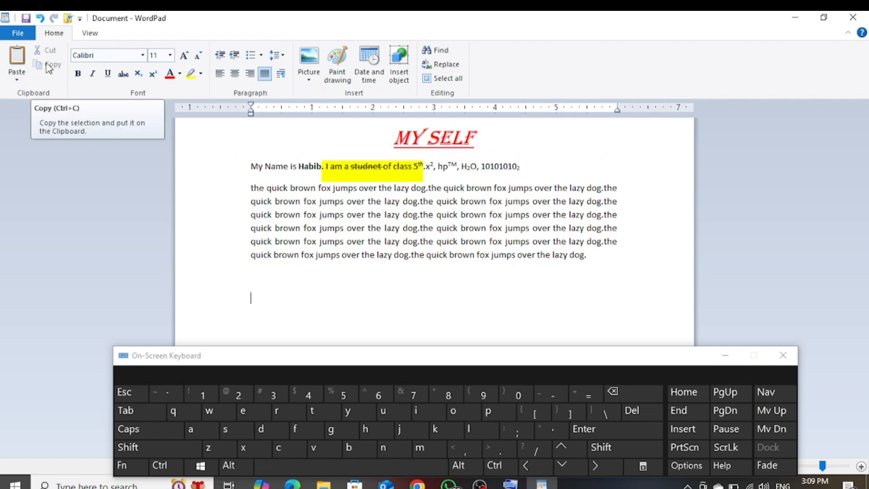
pyautogui.click(14, 58)
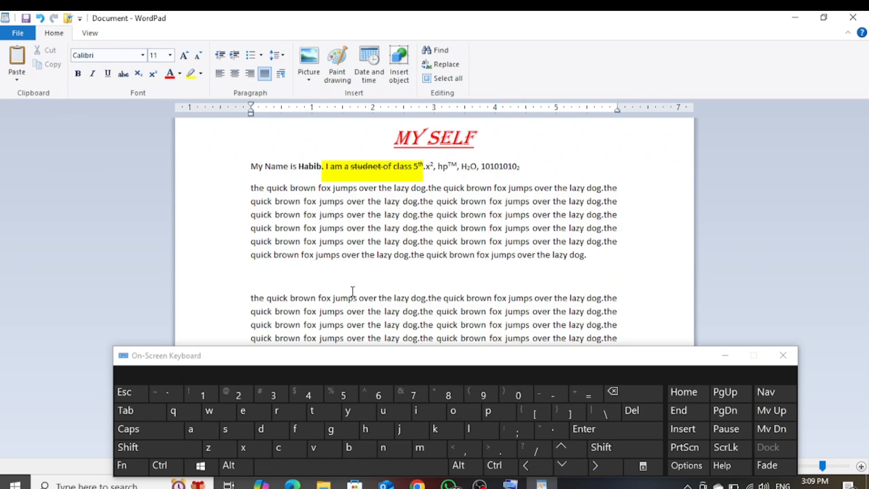
pyautogui.hotkey('ctrl', 'z')
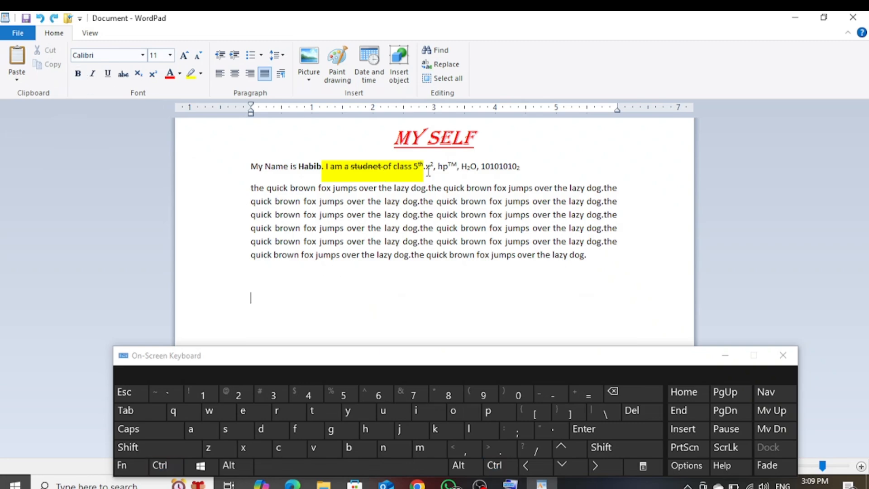
# Step: Cut the fox paragraph and paste it one line lower, leaving an empty line beneath the opening sentence
pyautogui.click(594, 258)
pyautogui.moveTo(594, 258); pyautogui.dragTo(244, 186)
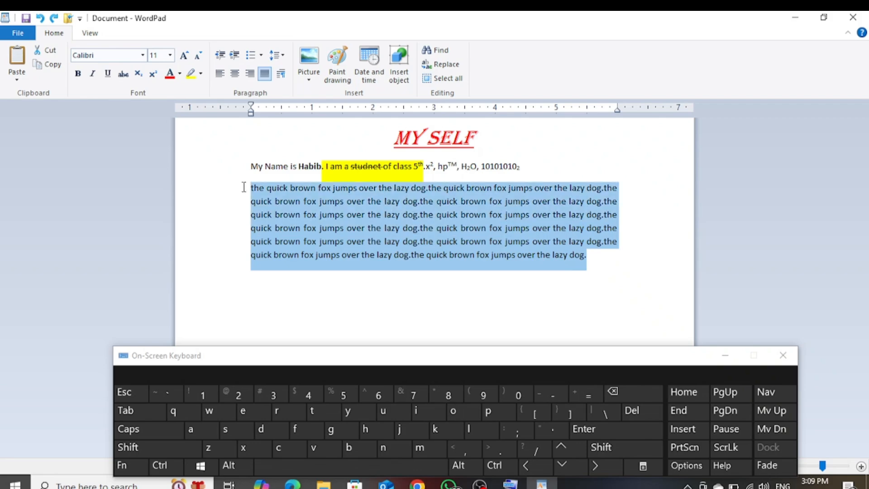
pyautogui.click(50, 55)
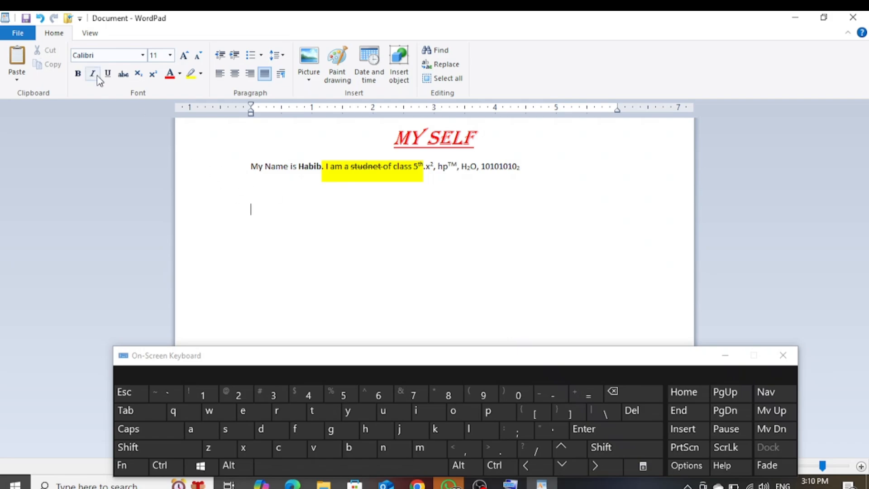
pyautogui.click(17, 59)
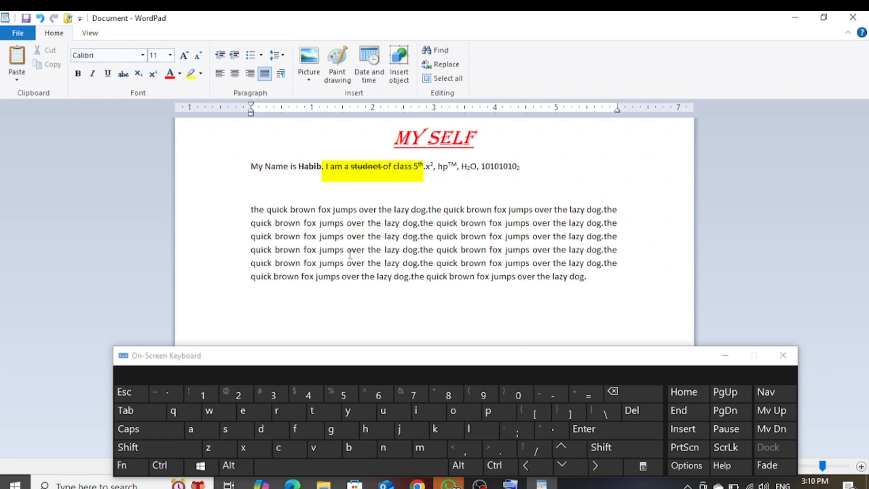
pyautogui.moveTo(464, 150); pyautogui.dragTo(423, 146)
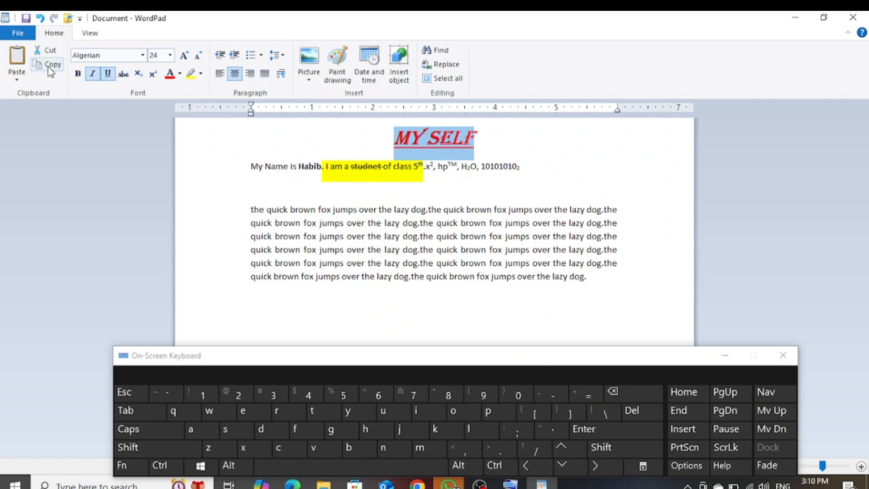
pyautogui.click(388, 194)
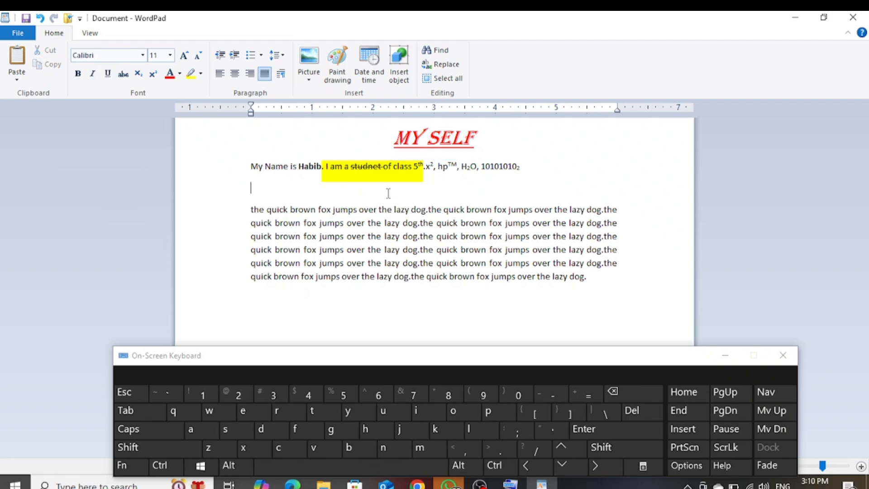
pyautogui.moveTo(483, 135); pyautogui.dragTo(398, 152)
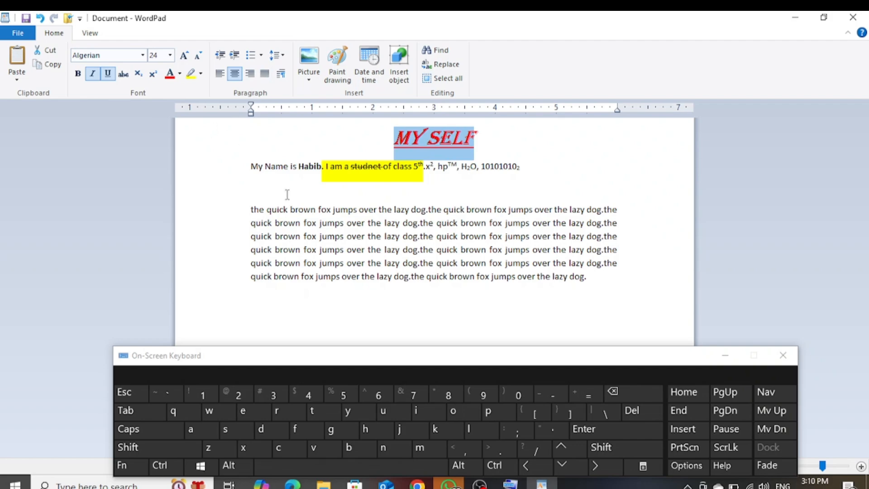
pyautogui.click(357, 194)
# Step: Cut "is" and the bold name from the opening sentence and paste them at the end of that line
pyautogui.moveTo(297, 166); pyautogui.dragTo(310, 167)
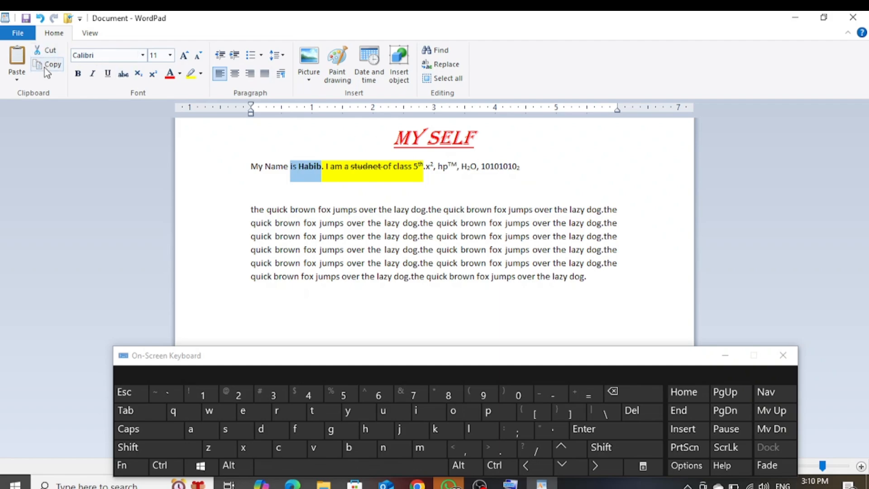
pyautogui.click(46, 51)
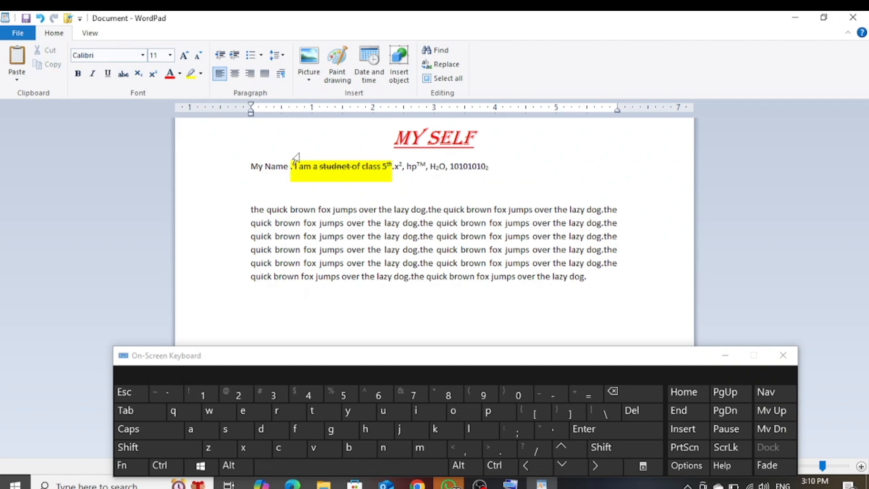
pyautogui.click(508, 165)
pyautogui.click(18, 54)
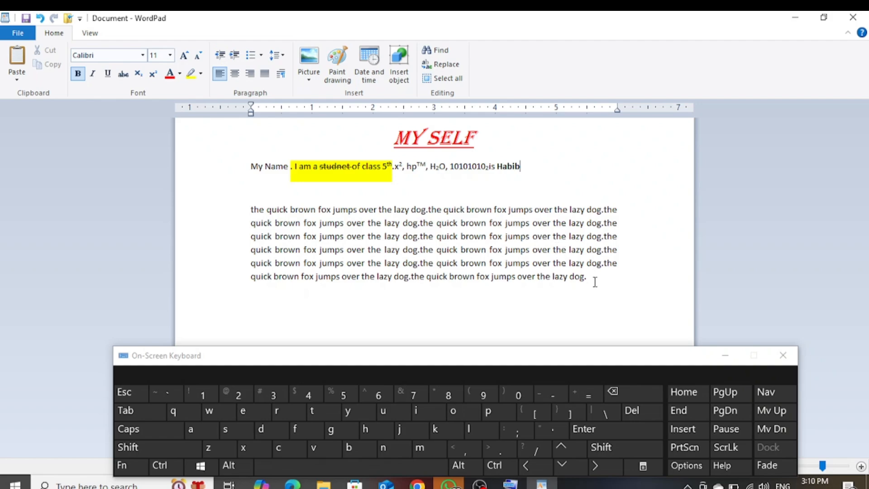
# Step: Try indenting the empty line below the fox paragraph with spaces, then erase them
pyautogui.click(595, 297)
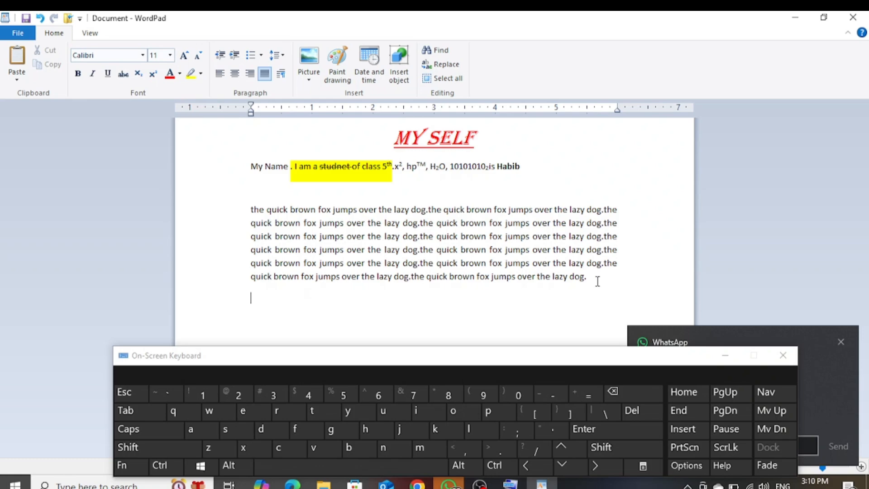
pyautogui.click(351, 467)
pyautogui.click(351, 466)
pyautogui.click(351, 466)
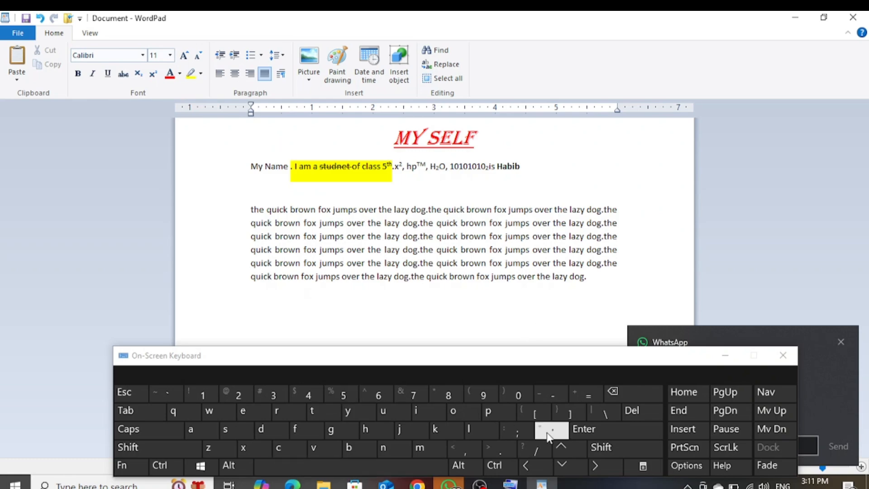
pyautogui.click(629, 396)
pyautogui.click(629, 397)
pyautogui.click(630, 398)
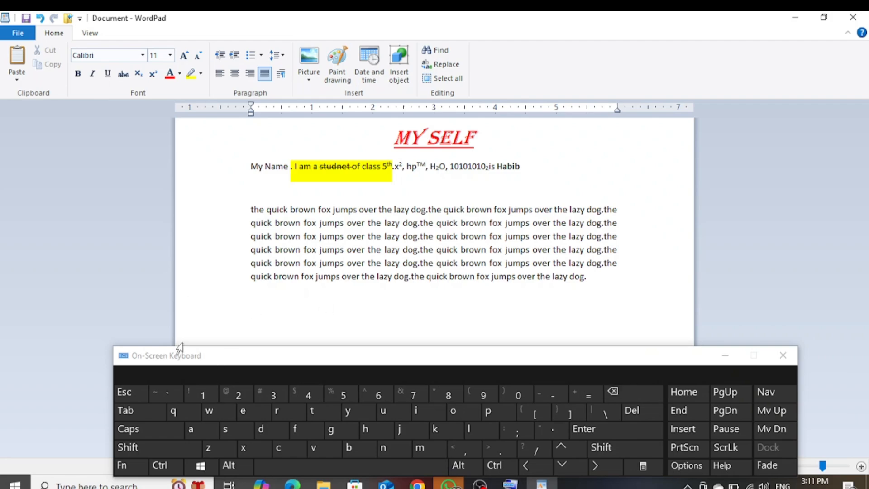
# Step: Write "twinkle twinkle little star" after a tab and, on the next line with increased indent, "how I wonder what you are"
pyautogui.click(136, 410)
pyautogui.write('twinkle twinkle little start')
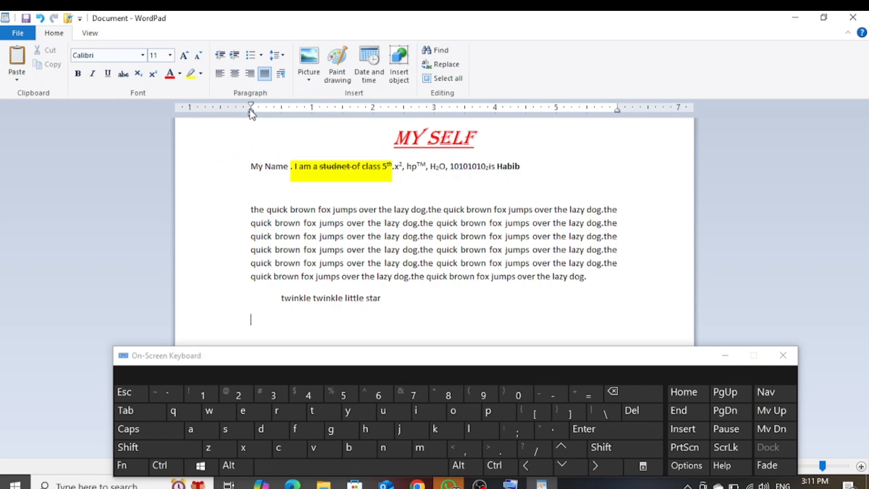
pyautogui.click(236, 62)
pyautogui.write('how I wonder what you are')
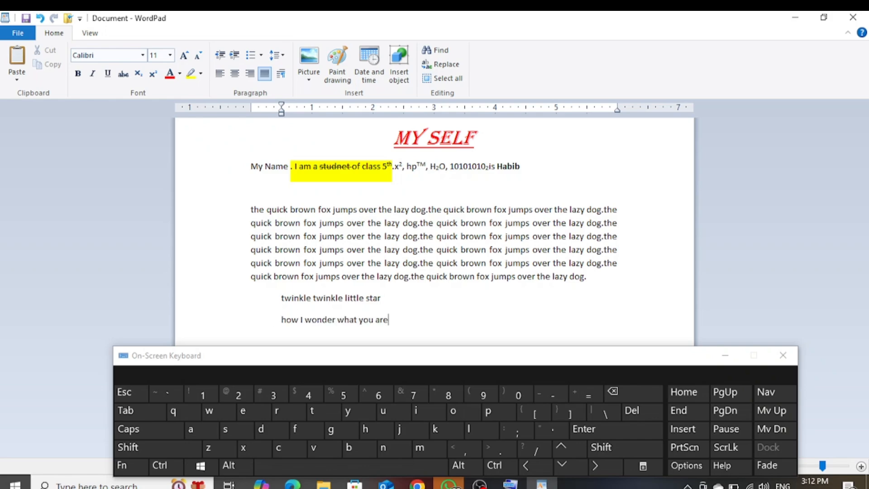
# Step: Start a new line below the rhyme, try a larger indent, and decrease it back to the page margin
pyautogui.click(579, 429)
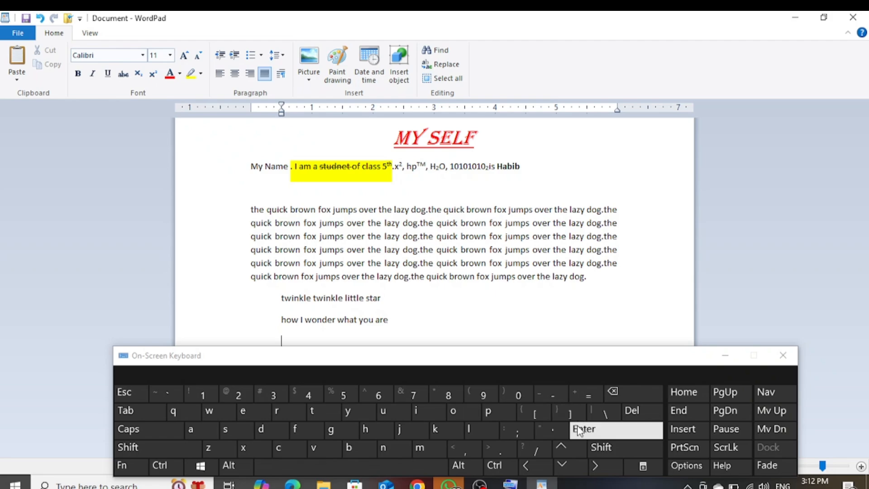
pyautogui.click(234, 55)
pyautogui.click(220, 59)
pyautogui.click(218, 61)
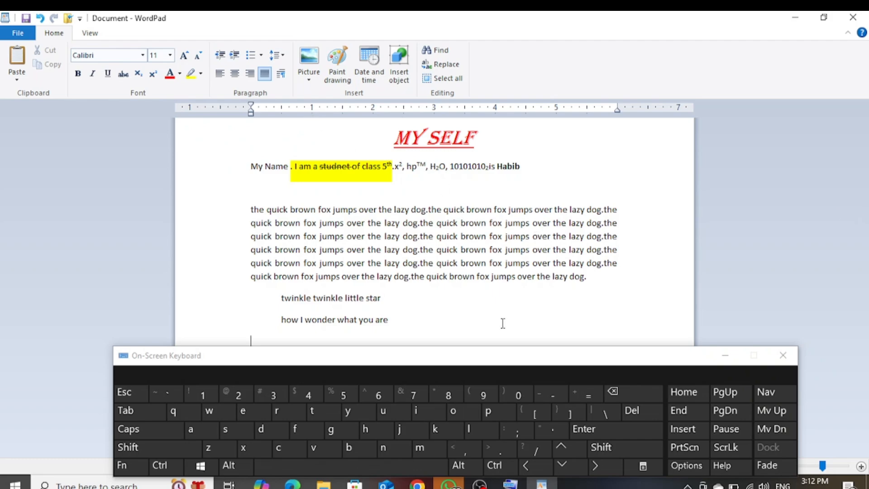
# Step: Reduce the height of the on-screen keyboard to uncover more of the page
pyautogui.moveTo(640, 347); pyautogui.dragTo(645, 374)
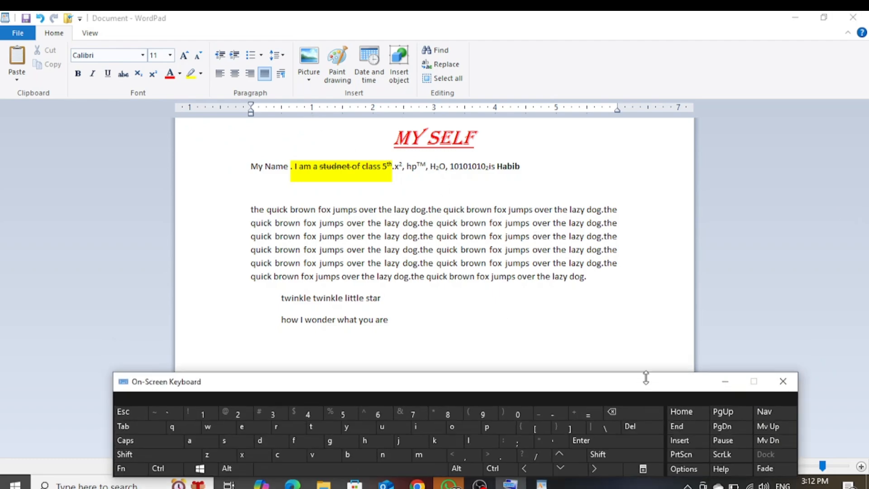
# Step: Write "There are four provices in Pakistan." on the empty line below the rhyme and start a new line
pyautogui.press('Up')
pyautogui.press('Down')
pyautogui.press('Return')
pyautogui.press('Return')
pyautogui.press('Return')
pyautogui.press('Return')
pyautogui.press('Return')
pyautogui.press('Return')
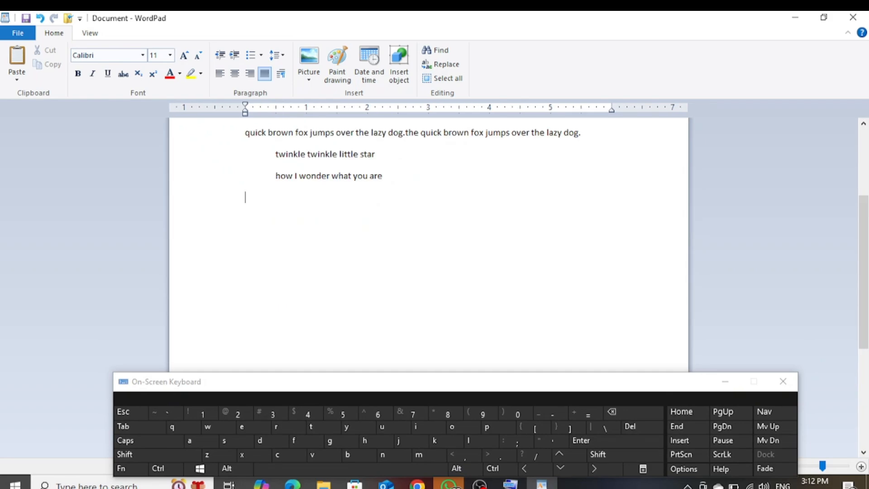
pyautogui.write('There are four provice')
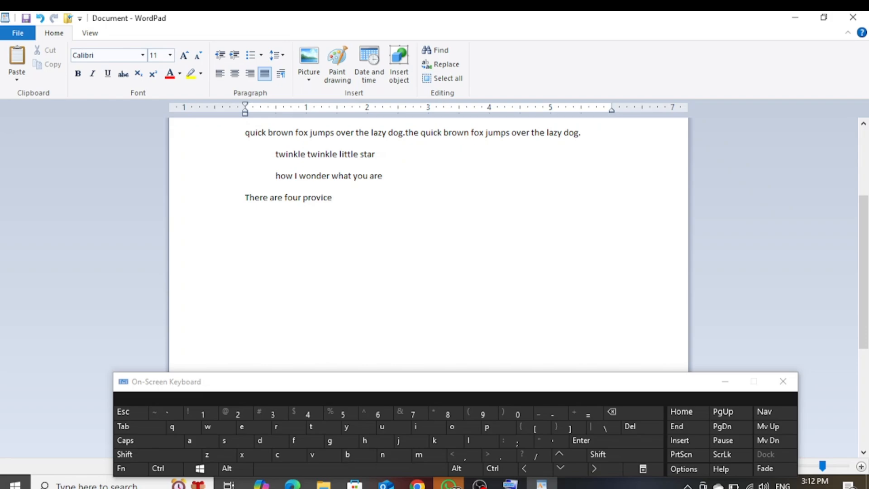
pyautogui.write('s in Pakistan.')
pyautogui.press('Return')
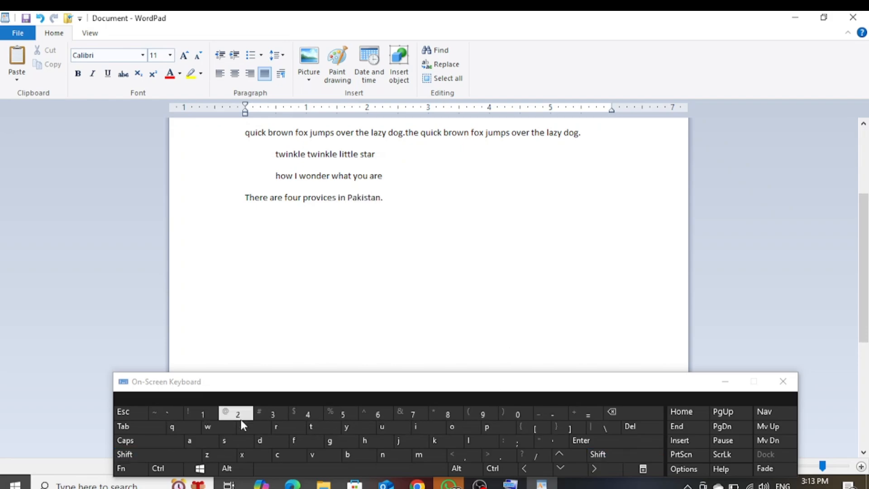
# Step: Write four manually numbered lines: "1 Sindh", "3 Punjab", "4 Balochistan" and "5 Khyber Pukhtoonkhwa"
pyautogui.click(207, 419)
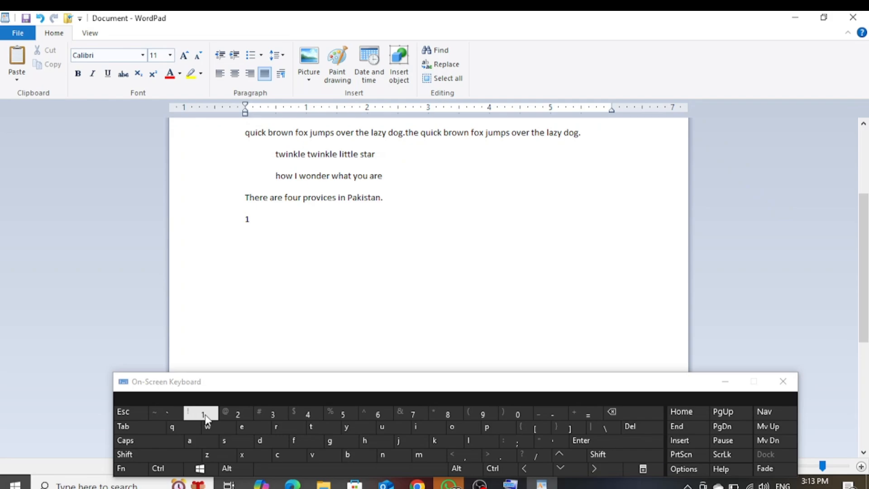
pyautogui.write('Sindh')
pyautogui.press('Return')
pyautogui.write('3 Punjab')
pyautogui.press('Return')
pyautogui.write('4')
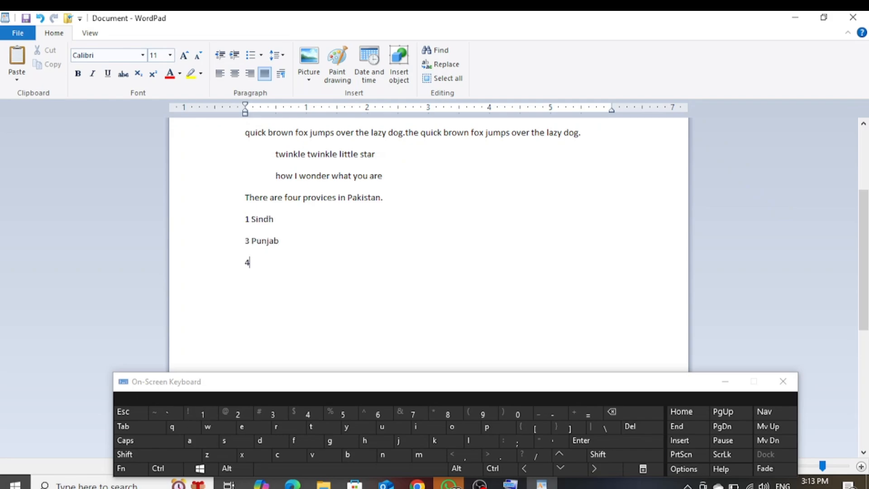
pyautogui.write(' Balochistan')
pyautogui.press('Return')
pyautogui.write('5 Khyber Pukhtoo')
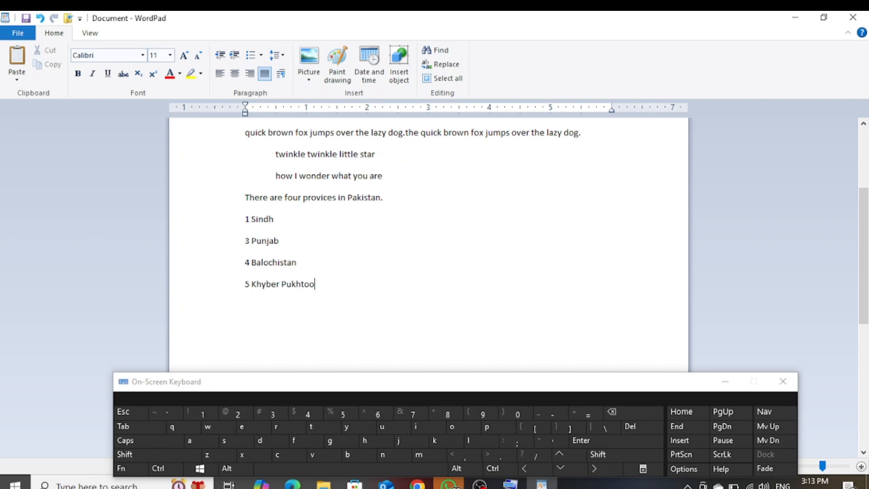
pyautogui.write('nkhwa')
# Step: Renumber the Punjab, Balochistan and Khyber Pukhtoonkhwa lines by hand as 2, 3 and 4
pyautogui.press('Up')
pyautogui.press('Left')
pyautogui.press('Left')
pyautogui.press('Left')
pyautogui.press('Left')
pyautogui.press('Left')
pyautogui.press('Down')
pyautogui.click(613, 412)
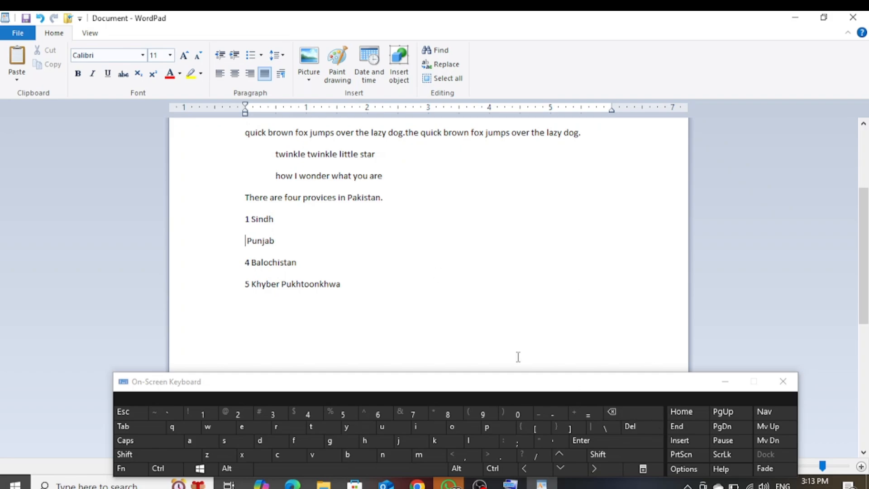
pyautogui.click(236, 413)
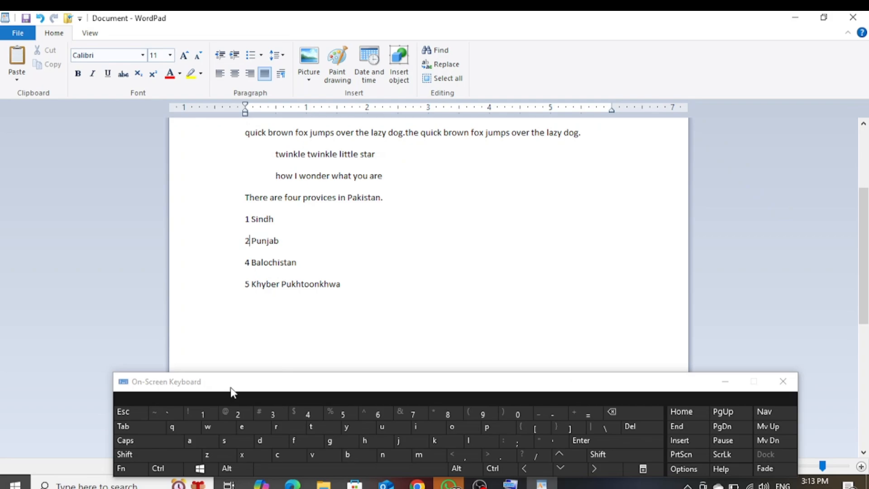
pyautogui.click(250, 264)
pyautogui.press('BackSpace')
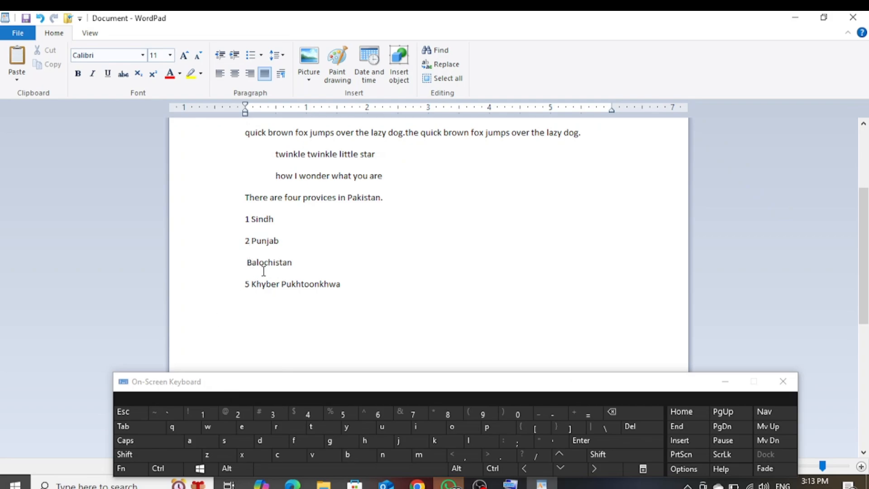
pyautogui.write('3')
pyautogui.press('Down')
pyautogui.press('BackSpace')
pyautogui.write('4')
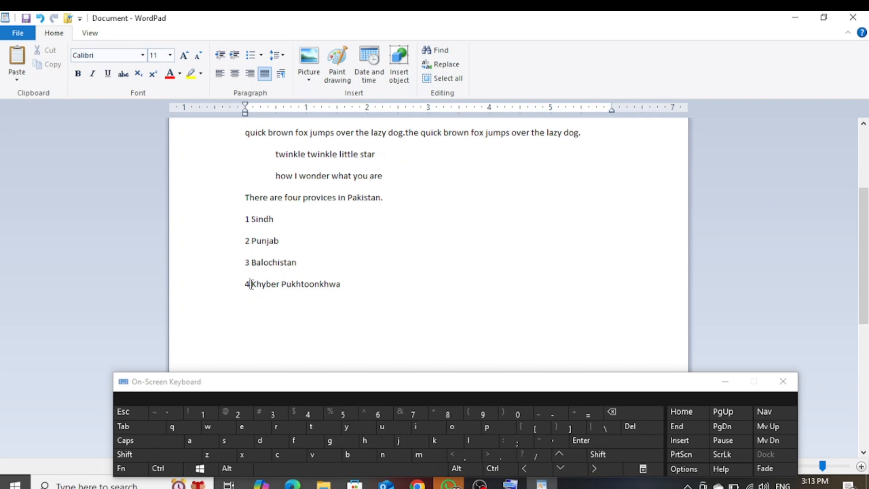
# Step: Delete the manually entered numbers and spaces in front of all four province names
pyautogui.press('BackSpace')
pyautogui.press('BackSpace')
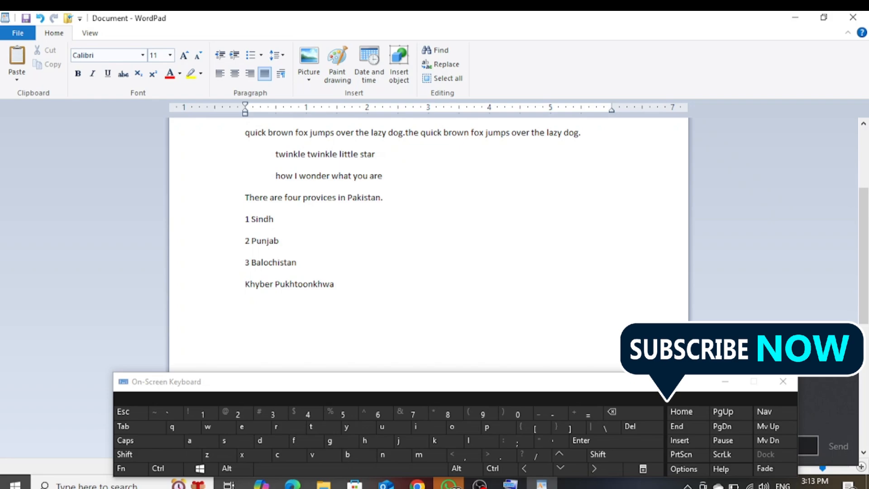
pyautogui.press('Right')
pyautogui.press('Right')
pyautogui.press('Down')
pyautogui.press('BackSpace')
pyautogui.press('BackSpace')
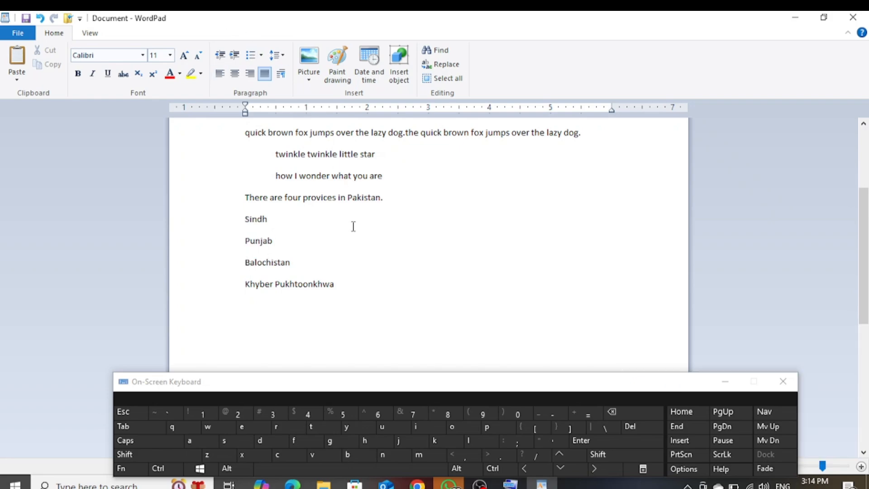
# Step: Apply the 1, 2, 3 numbered list style to the four province lines
pyautogui.moveTo(347, 284); pyautogui.dragTo(254, 229)
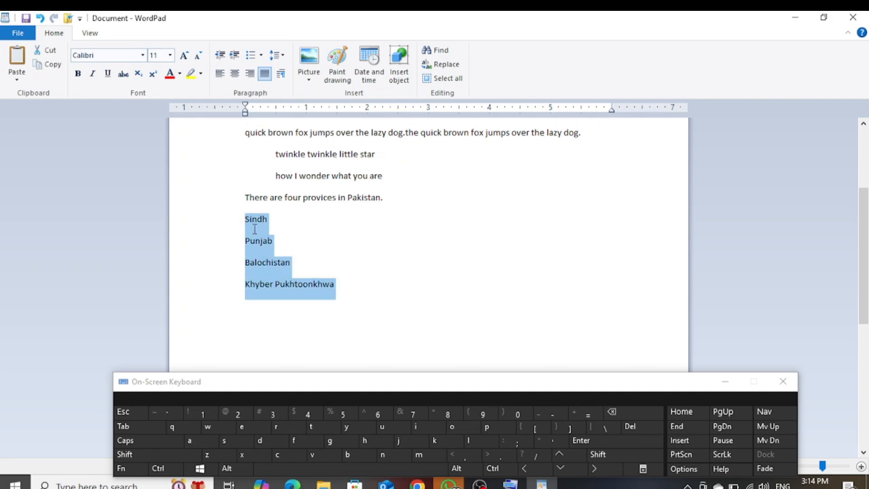
pyautogui.click(261, 56)
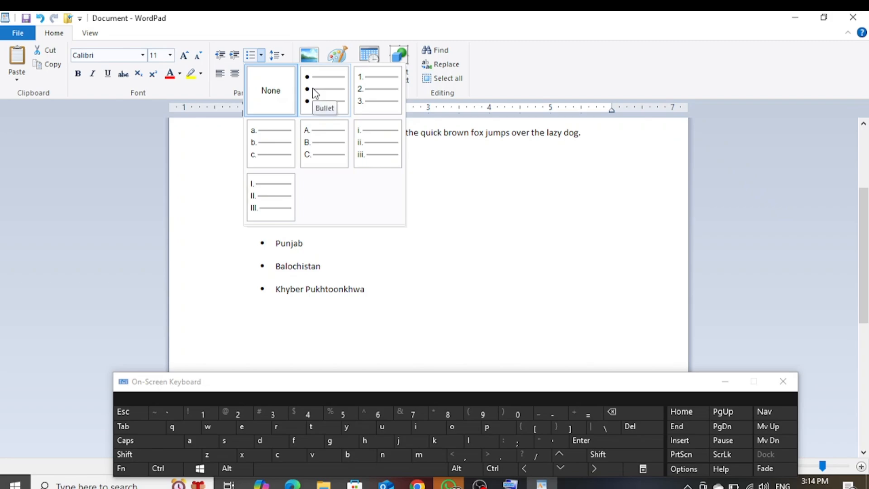
pyautogui.click(369, 92)
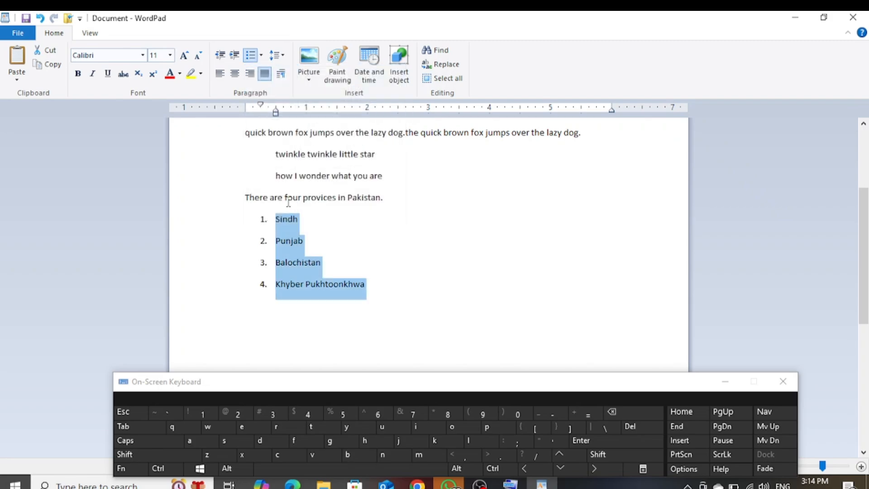
pyautogui.click(326, 260)
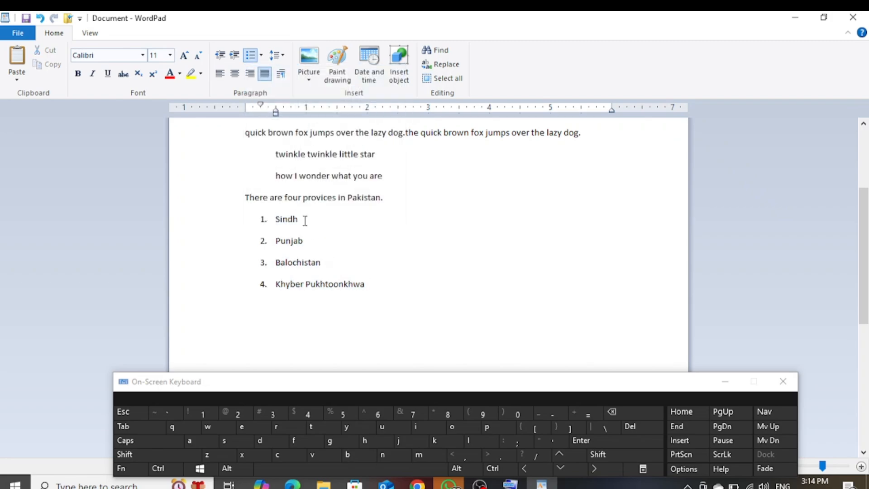
# Step: Try an empty list item after Sindh, then remove it from the numbered list
pyautogui.click(305, 220)
pyautogui.press('Return')
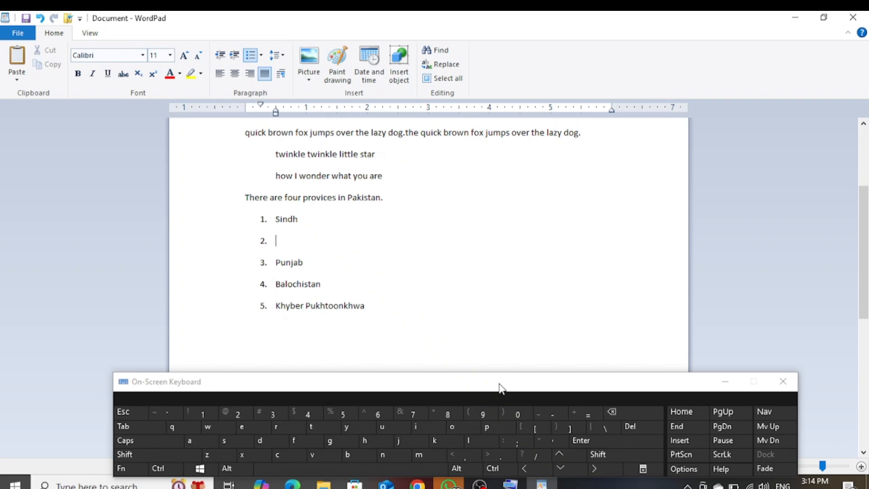
pyautogui.click(634, 413)
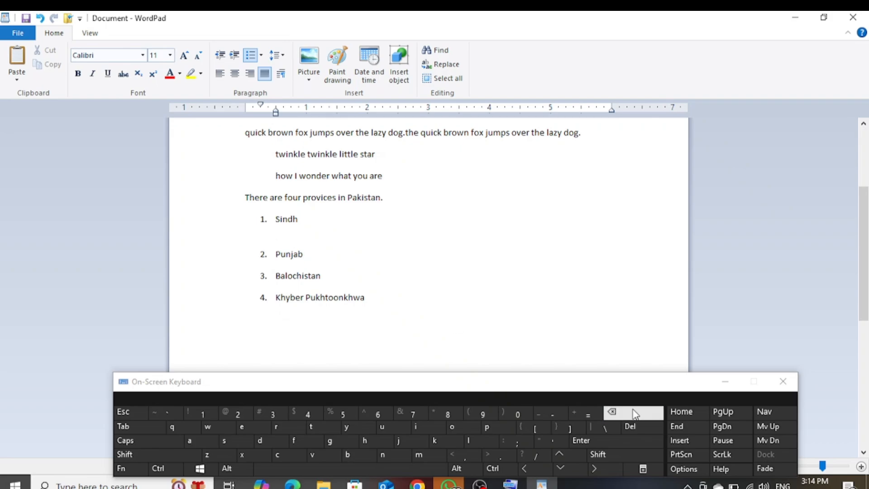
pyautogui.click(634, 413)
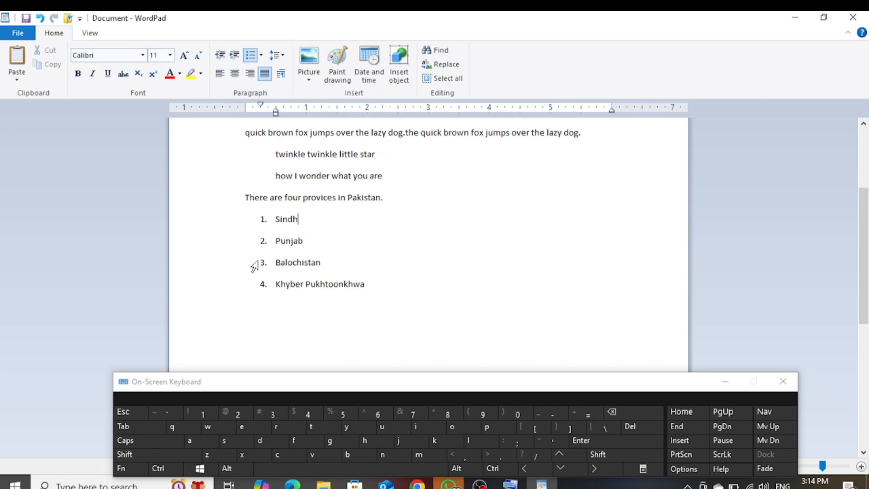
# Step: Add two sample items, "s" and "f", to the numbered list after Khyber Pukhtoonkhwa
pyautogui.press('Return')
pyautogui.write('s')
pyautogui.press('Return')
pyautogui.write('f')
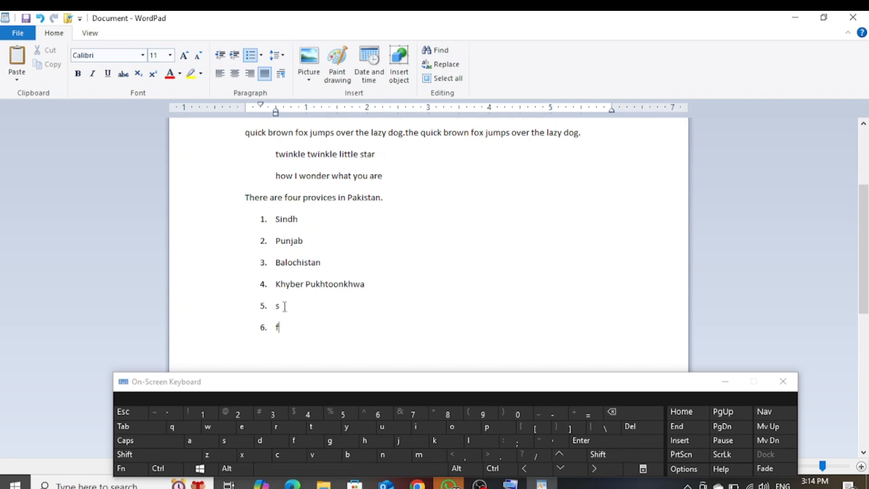
# Step: Examine the available list styles for the whole numbered list without choosing another style
pyautogui.moveTo(278, 324); pyautogui.dragTo(278, 217)
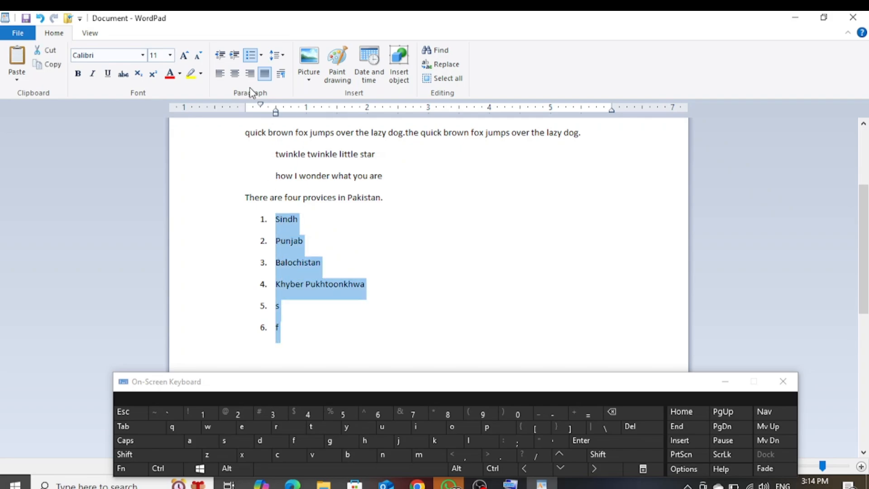
pyautogui.click(262, 55)
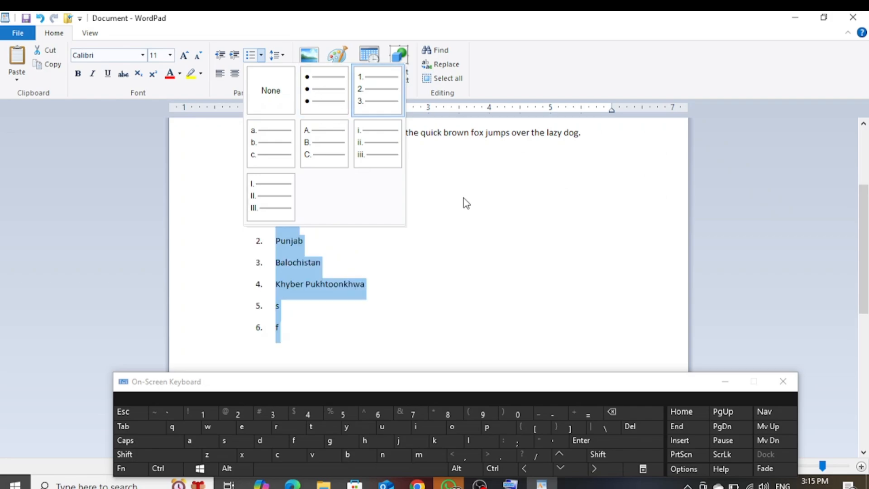
pyautogui.click(428, 205)
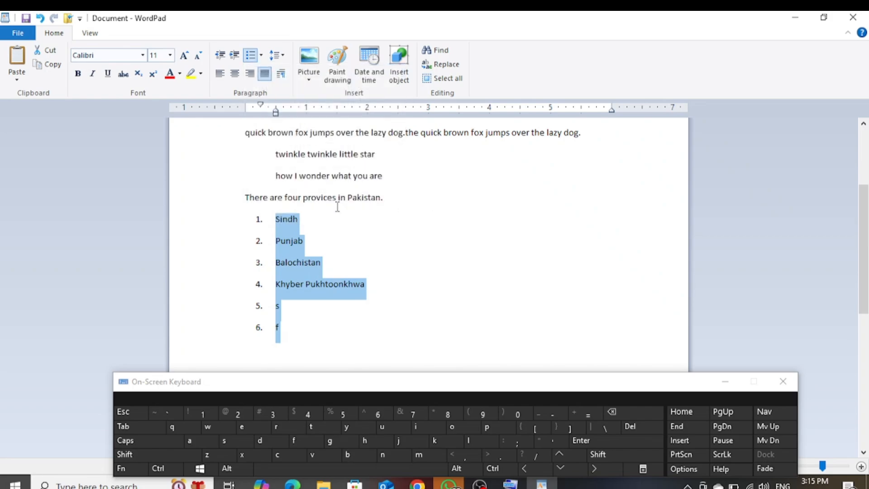
pyautogui.click(323, 222)
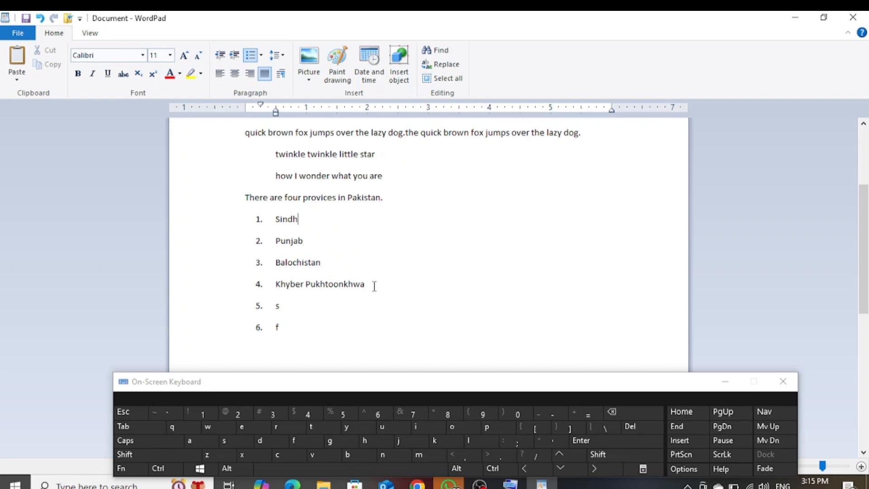
pyautogui.moveTo(374, 286); pyautogui.dragTo(277, 222)
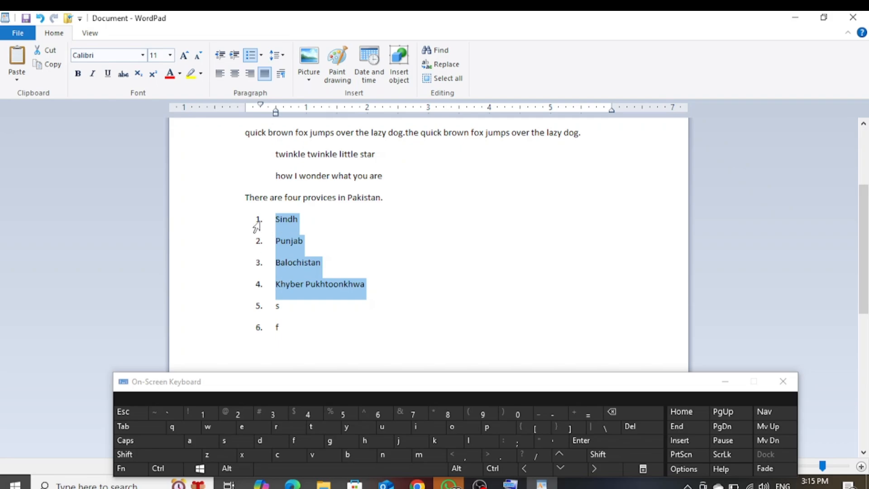
pyautogui.click(302, 242)
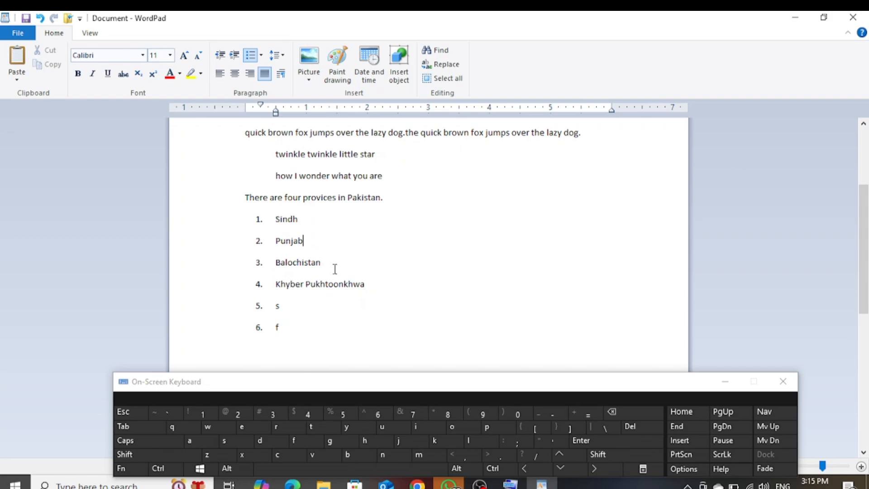
# Step: Remove the numbering from the four province names and apply the bullet list style instead
pyautogui.moveTo(370, 286); pyautogui.dragTo(286, 226)
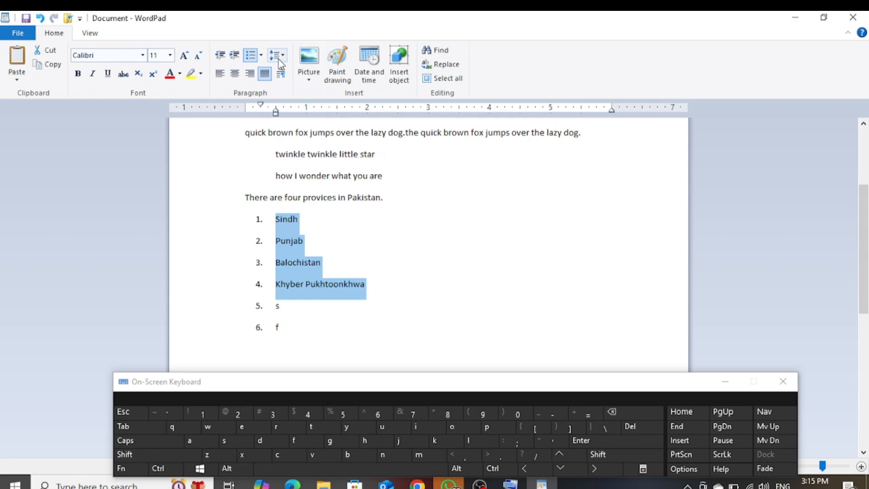
pyautogui.click(257, 56)
pyautogui.click(261, 56)
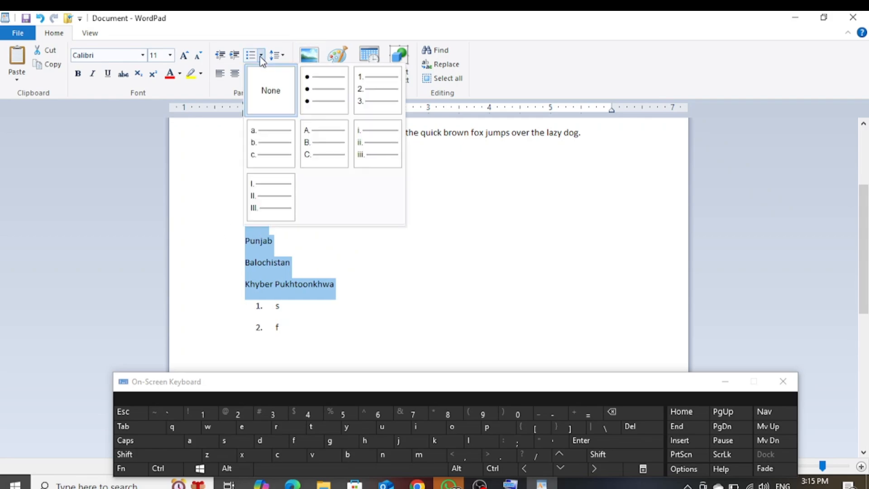
pyautogui.click(324, 89)
pyautogui.click(283, 227)
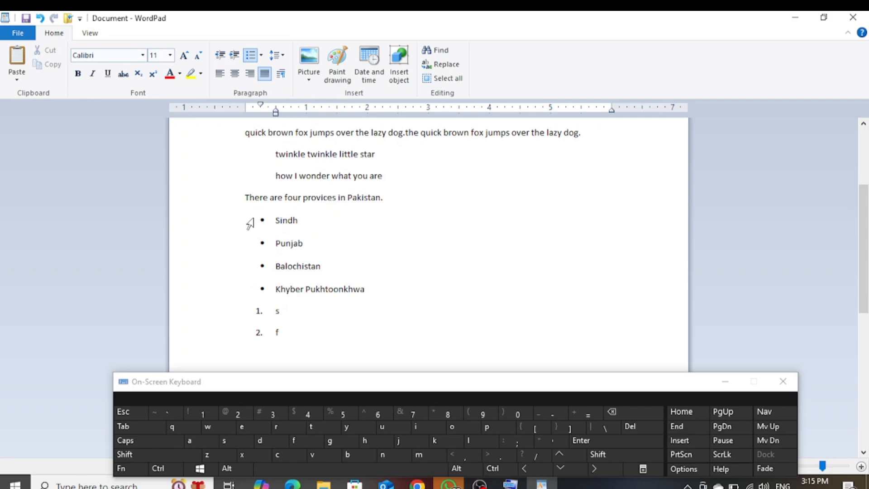
# Step: Convert the four bulleted province names to the 1, 2, 3 numbered list style
pyautogui.click(265, 225)
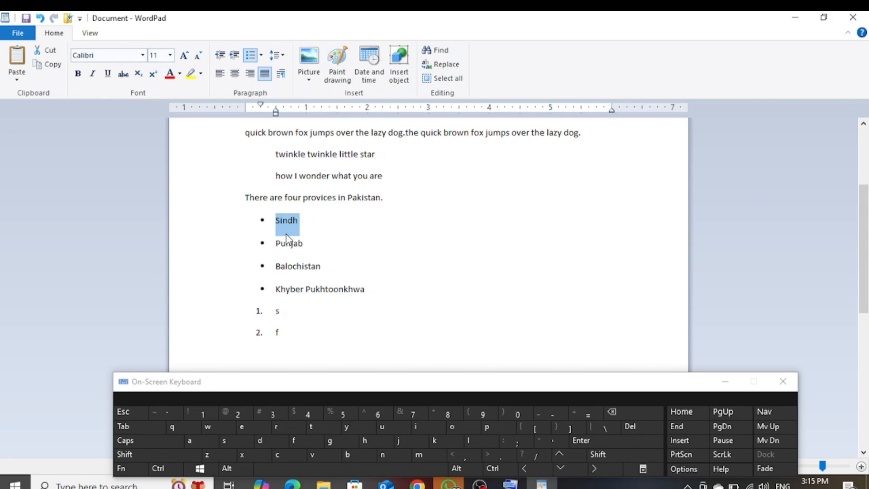
pyautogui.moveTo(370, 289); pyautogui.dragTo(284, 227)
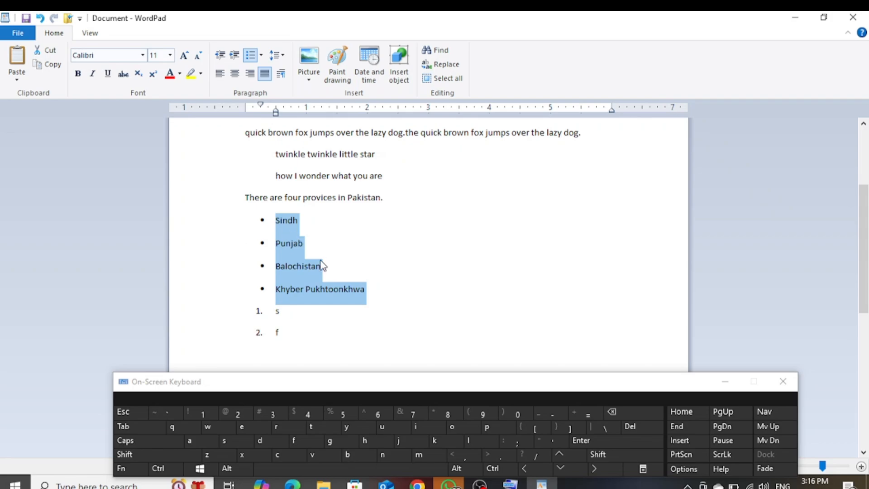
pyautogui.click(261, 55)
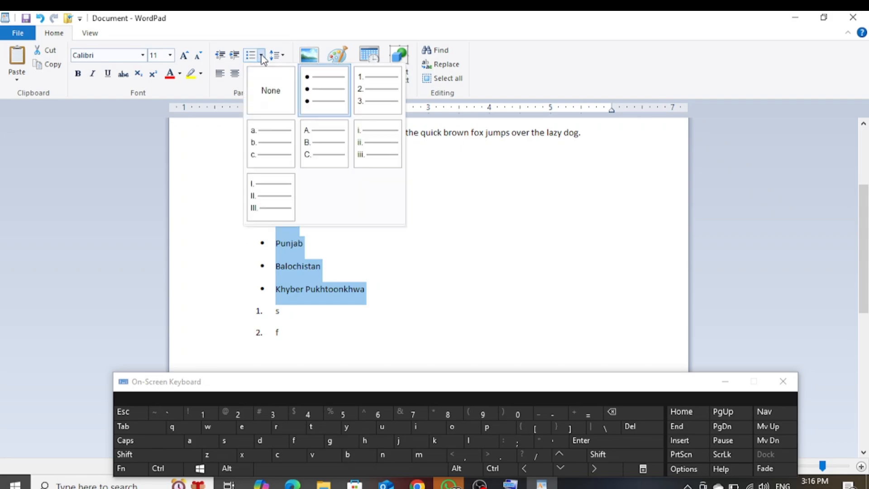
pyautogui.click(371, 92)
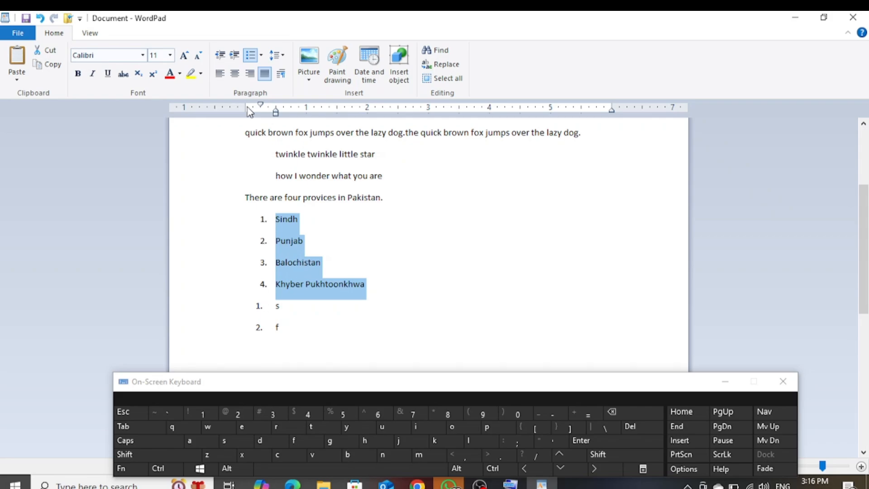
pyautogui.click(261, 55)
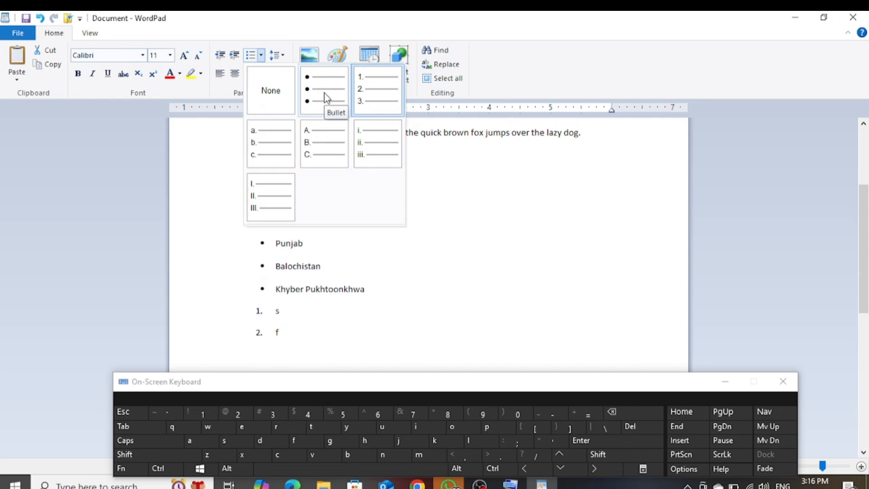
pyautogui.click(377, 14)
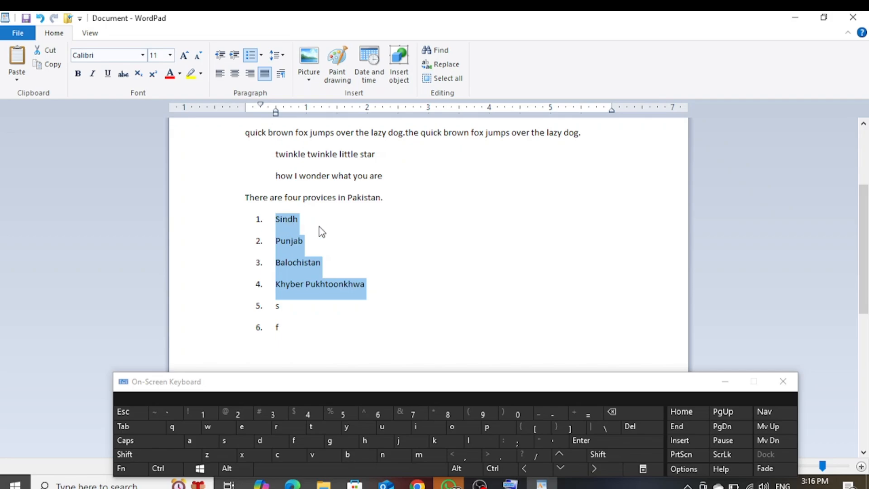
pyautogui.click(392, 199)
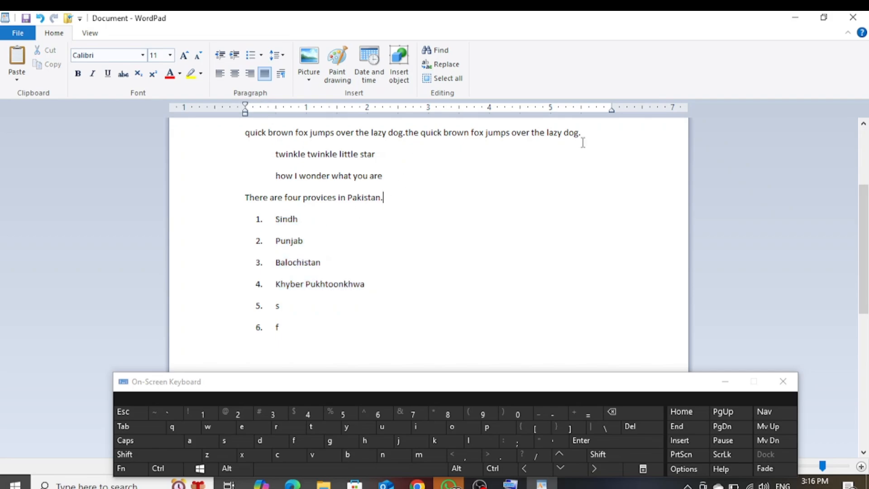
pyautogui.scroll(2, 863, 227)
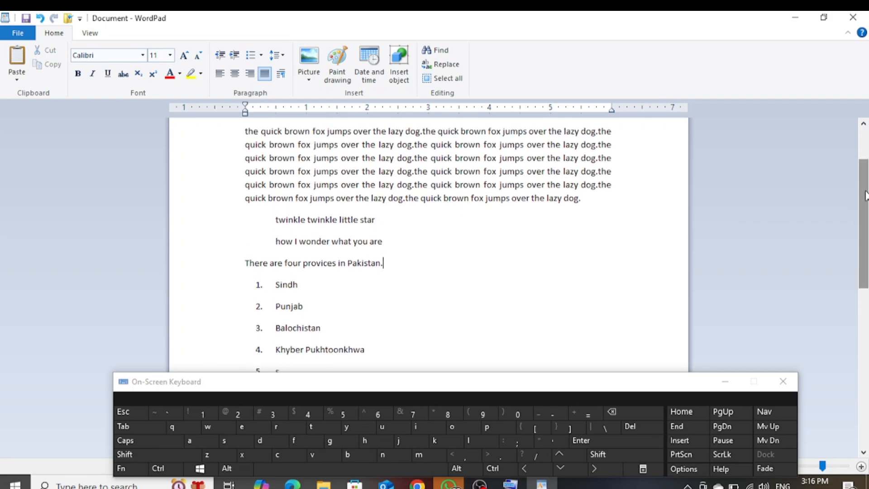
pyautogui.click(615, 157)
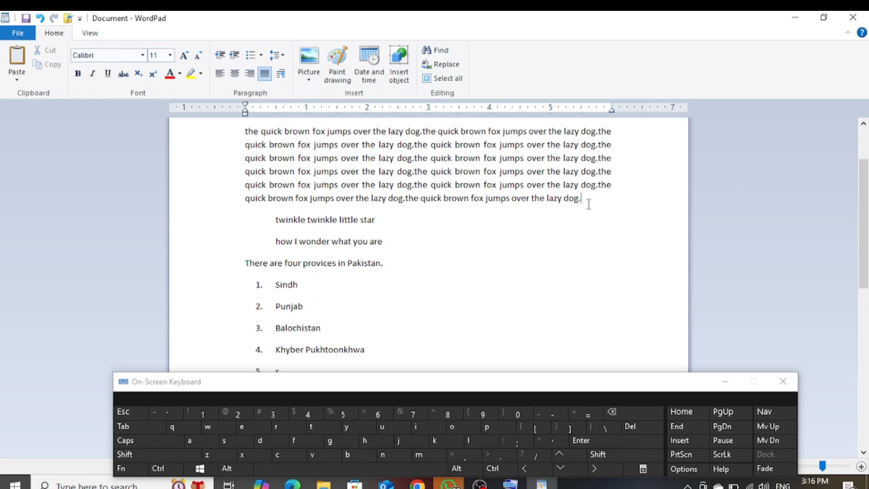
pyautogui.moveTo(584, 202); pyautogui.dragTo(371, 164)
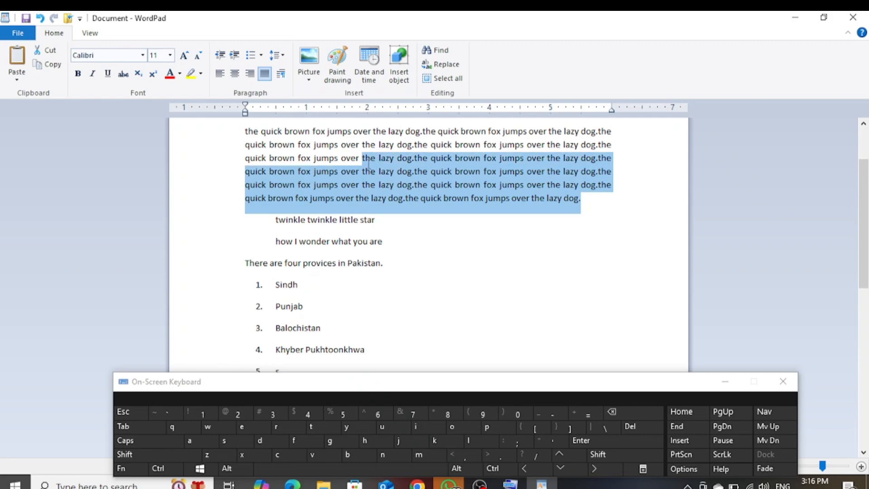
# Step: Remove the indent from the "twinkle twinkle little star" line and add the letter "i" at its end
pyautogui.click(387, 218)
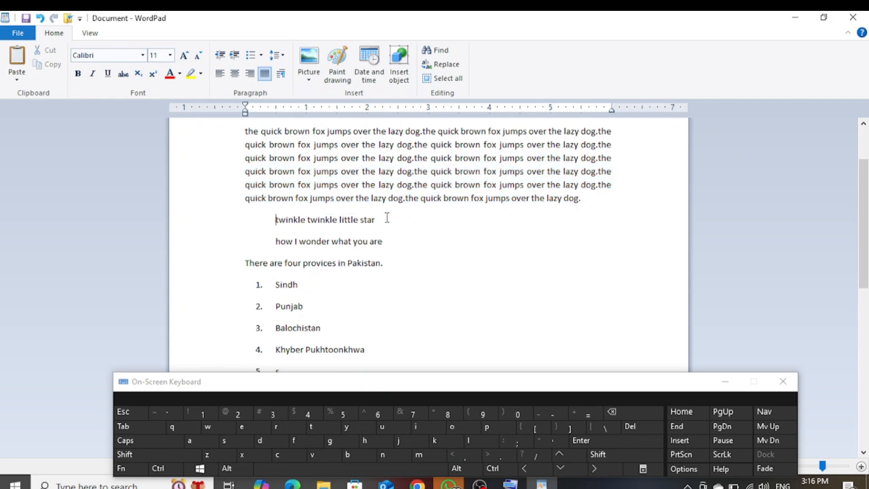
pyautogui.press('BackSpace')
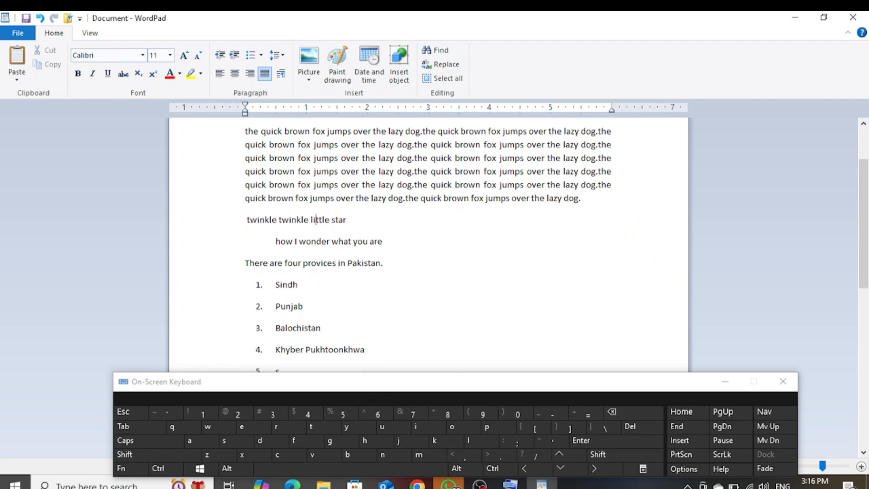
pyautogui.press('End')
pyautogui.write('i')
# Step: Turn off the 10pt space after paragraphs for the four numbered province names, Sindh through Khyber Pukhtoonkhwa
pyautogui.click(284, 58)
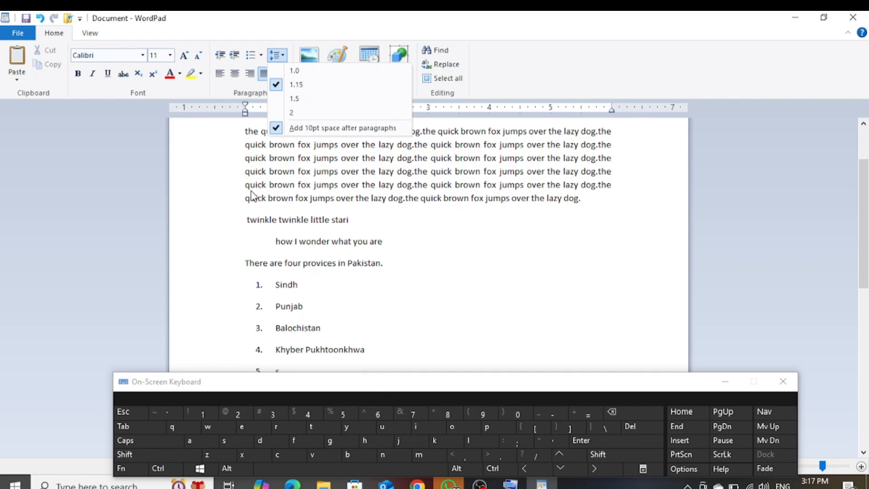
pyautogui.click(305, 283)
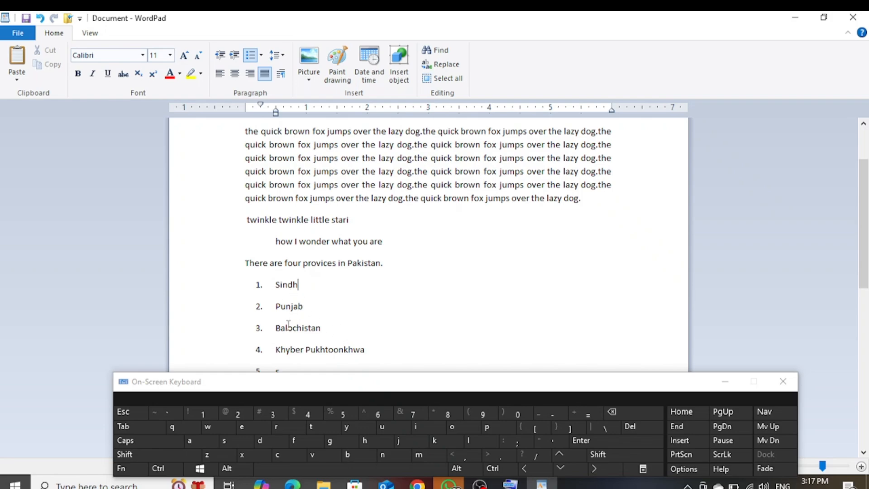
pyautogui.moveTo(367, 351); pyautogui.dragTo(285, 289)
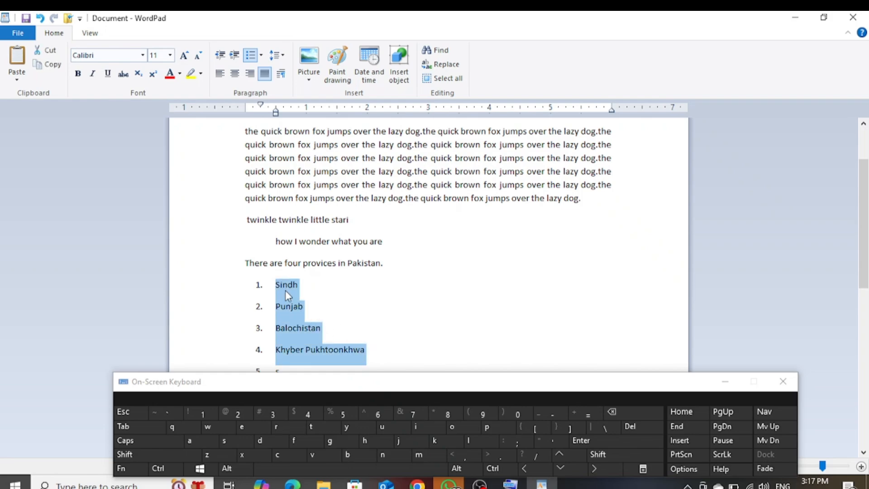
pyautogui.click(276, 55)
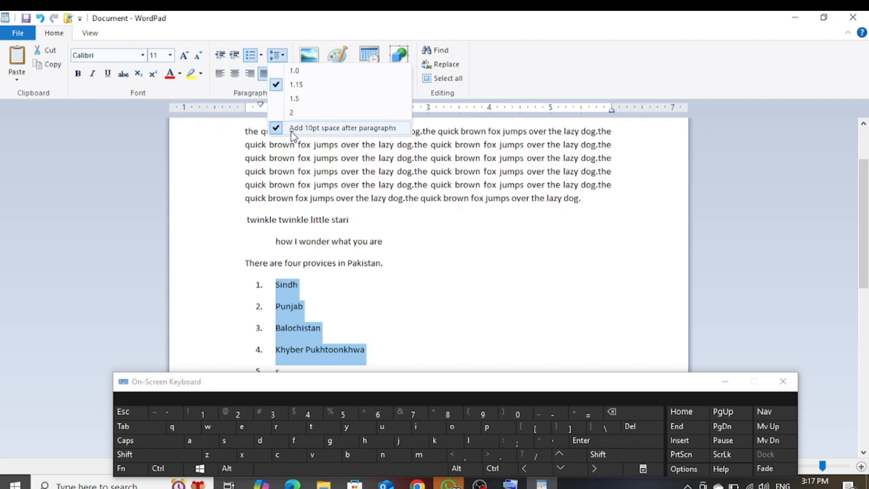
pyautogui.click(317, 128)
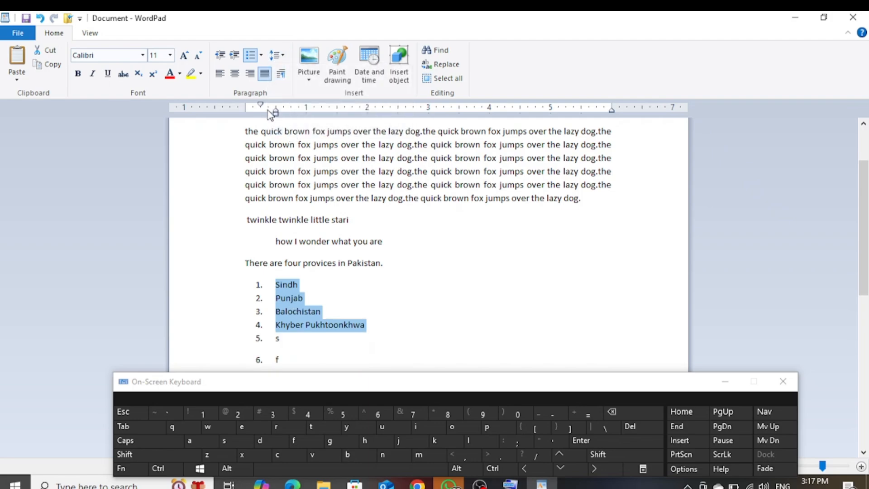
# Step: Set the line spacing of the four numbered province names to 1.0
pyautogui.click(276, 55)
pyautogui.click(281, 71)
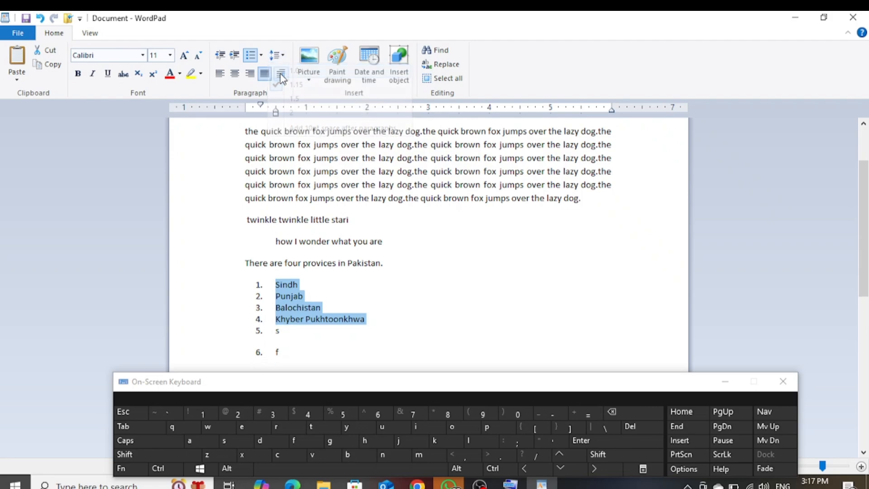
pyautogui.click(277, 57)
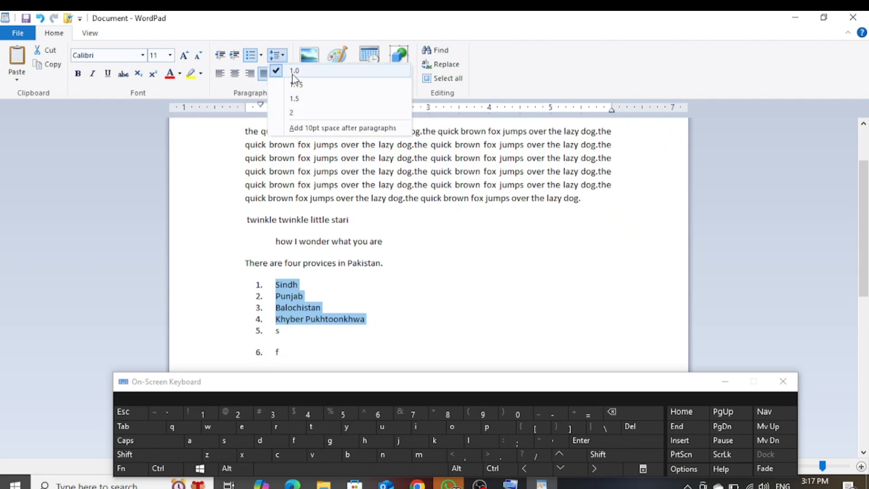
pyautogui.click(296, 18)
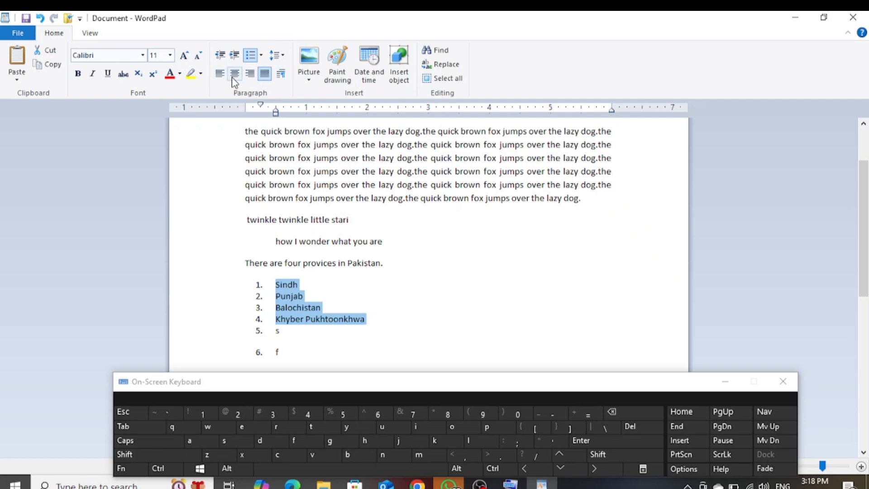
# Step: Examine the paragraph settings and available line spacing choices for the province names, leaving them unchanged
pyautogui.click(281, 76)
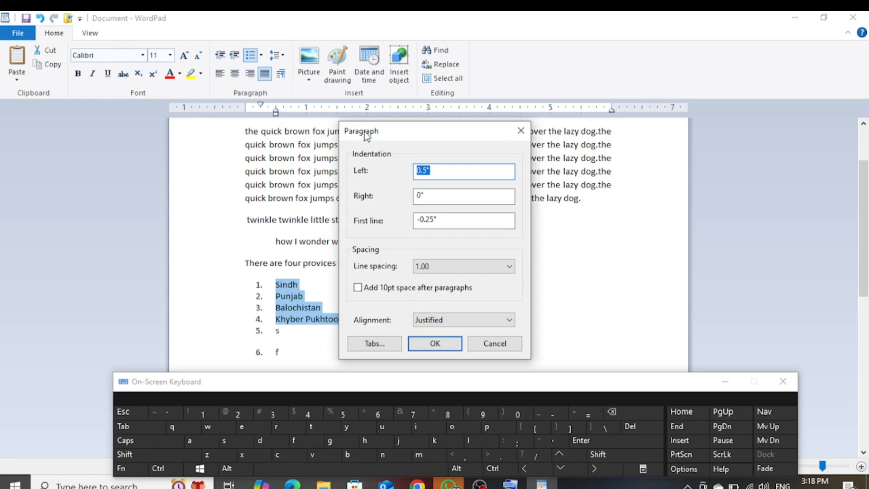
pyautogui.moveTo(365, 133); pyautogui.dragTo(427, 106)
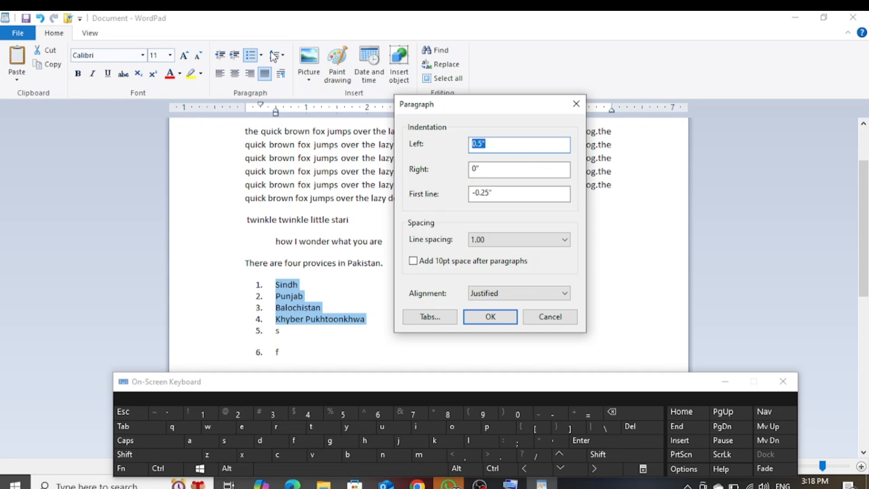
pyautogui.click(485, 238)
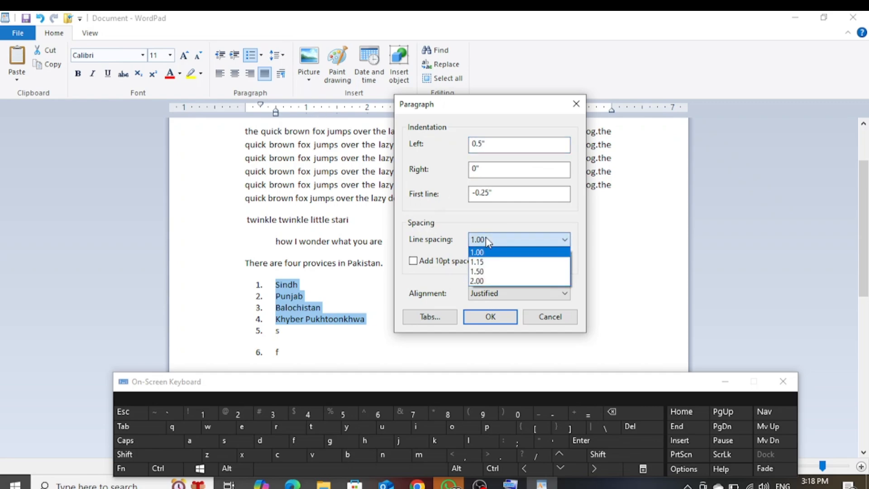
pyautogui.click(485, 238)
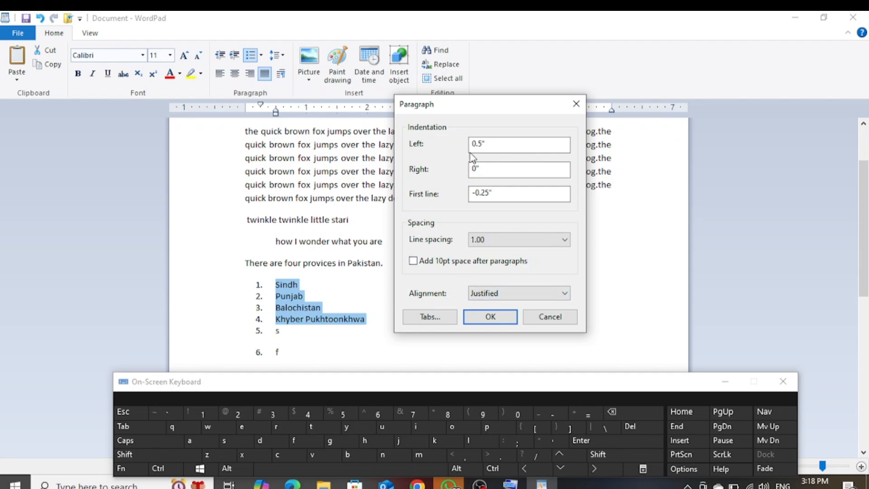
pyautogui.click(576, 104)
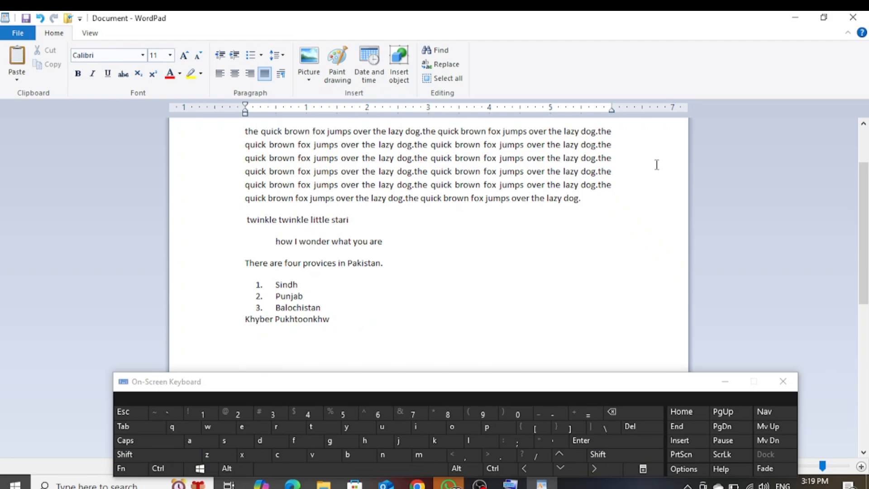
# Step: Insert the picture Screenshot (7).png from the Screenshots folder in Pictures below the province list
pyautogui.moveTo(866, 198); pyautogui.dragTo(868, 233)
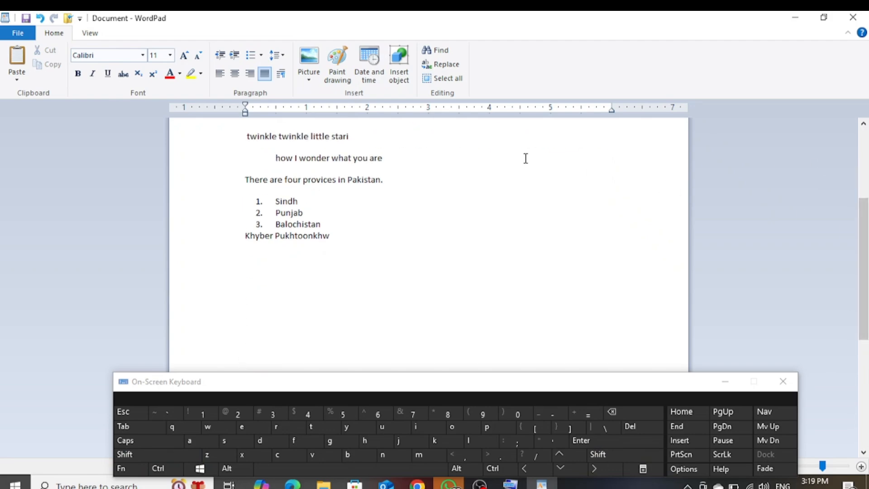
pyautogui.click(309, 79)
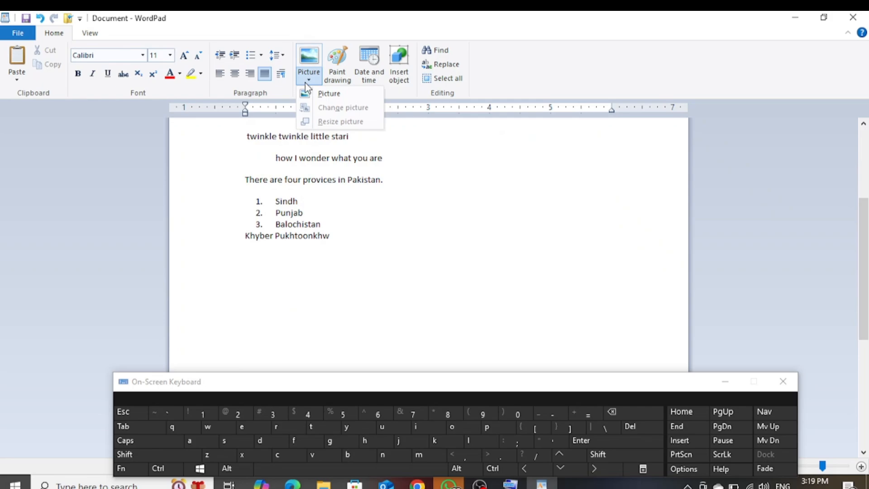
pyautogui.click(317, 93)
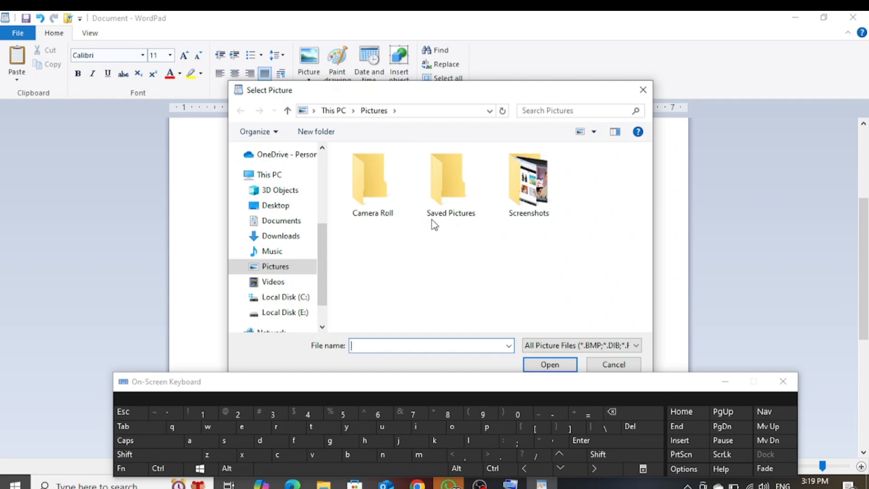
pyautogui.moveTo(464, 89); pyautogui.dragTo(450, 83)
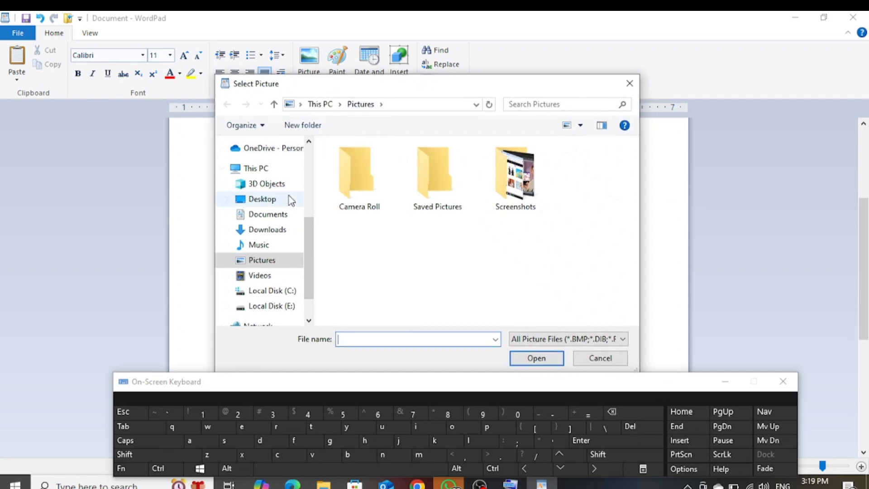
pyautogui.click(252, 175)
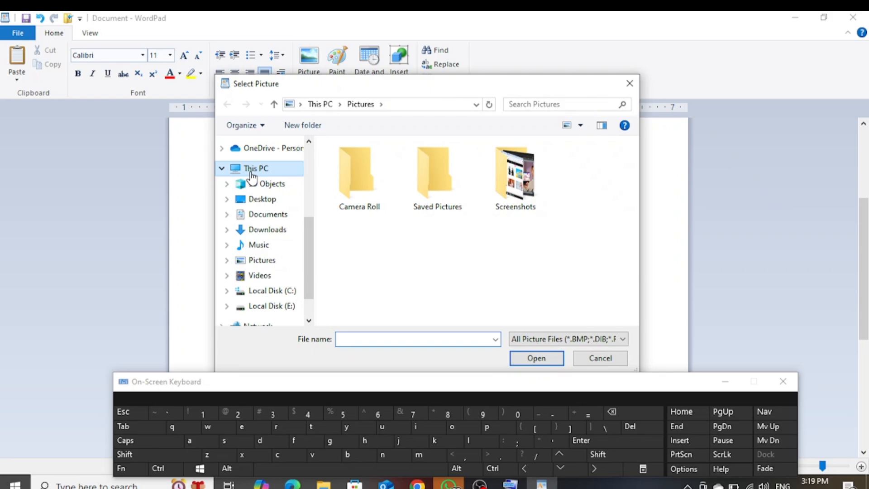
pyautogui.scroll(-3, 634, 194)
pyautogui.scroll(-4, 634, 233)
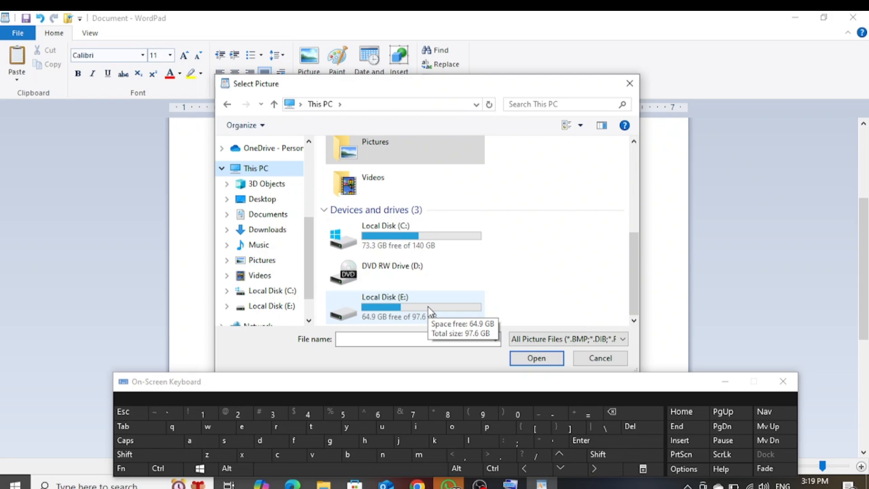
pyautogui.scroll(1, 439, 196)
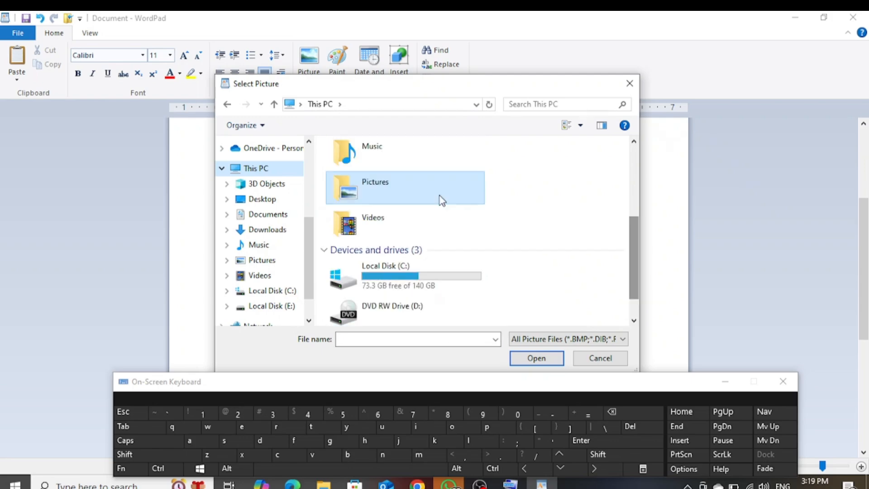
pyautogui.doubleClick(372, 183)
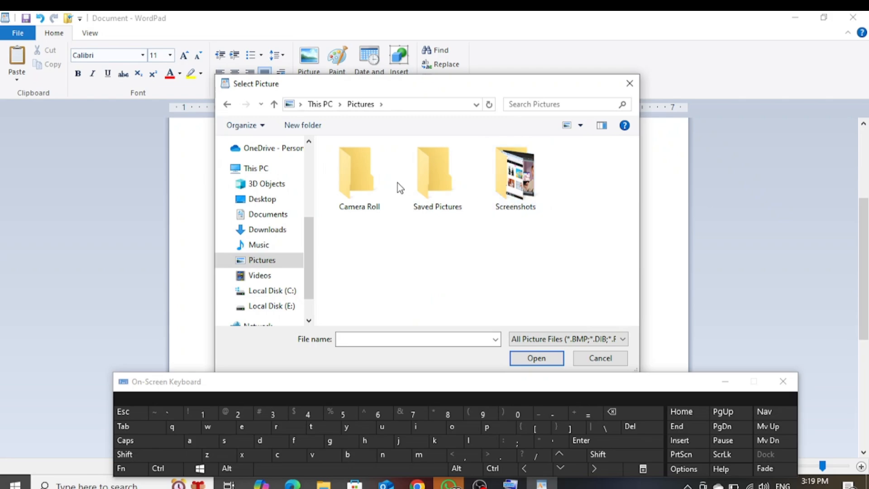
pyautogui.doubleClick(517, 189)
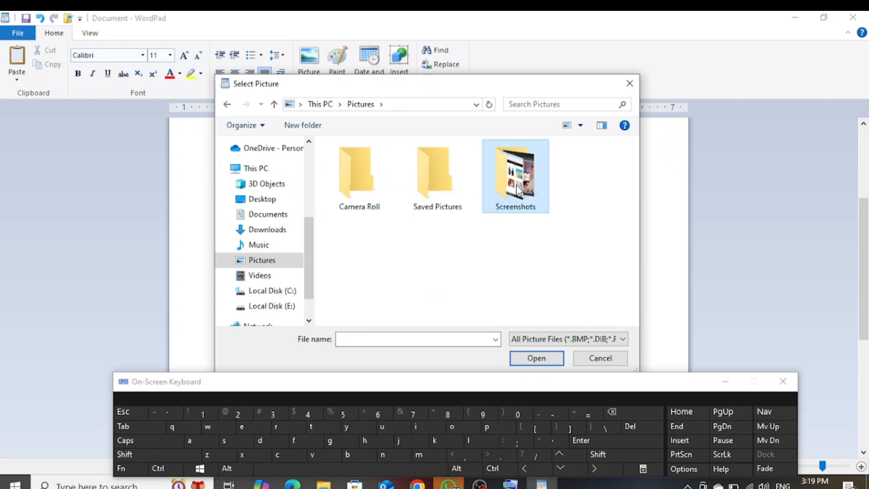
pyautogui.click(484, 250)
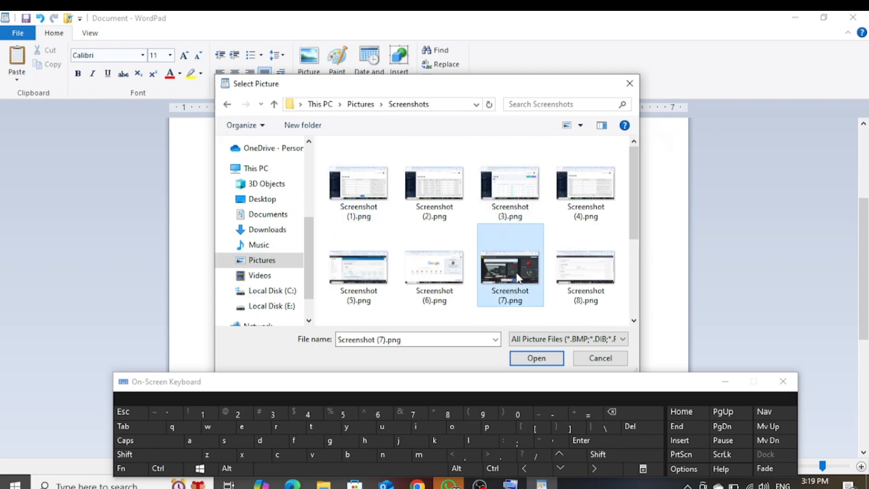
pyautogui.click(537, 357)
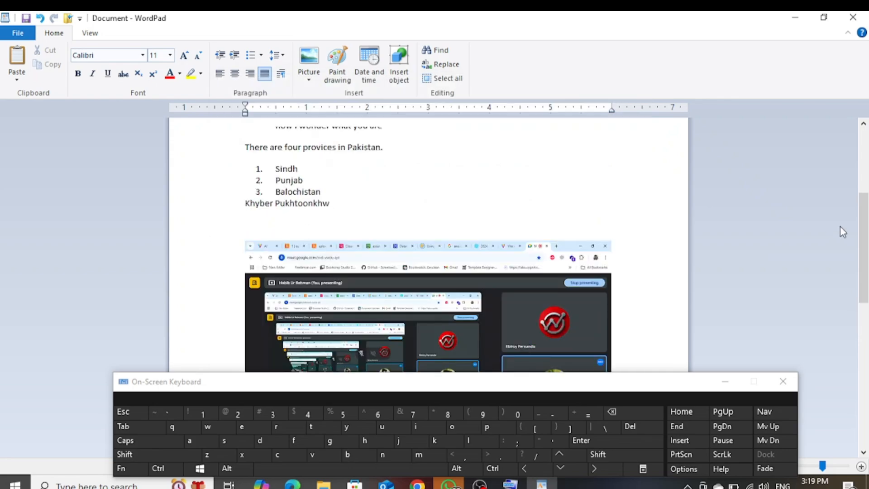
# Step: Shrink the inserted picture to about half its width and about 70% of its height, and try to move it on the page
pyautogui.moveTo(863, 226); pyautogui.dragTo(863, 258)
pyautogui.click(503, 229)
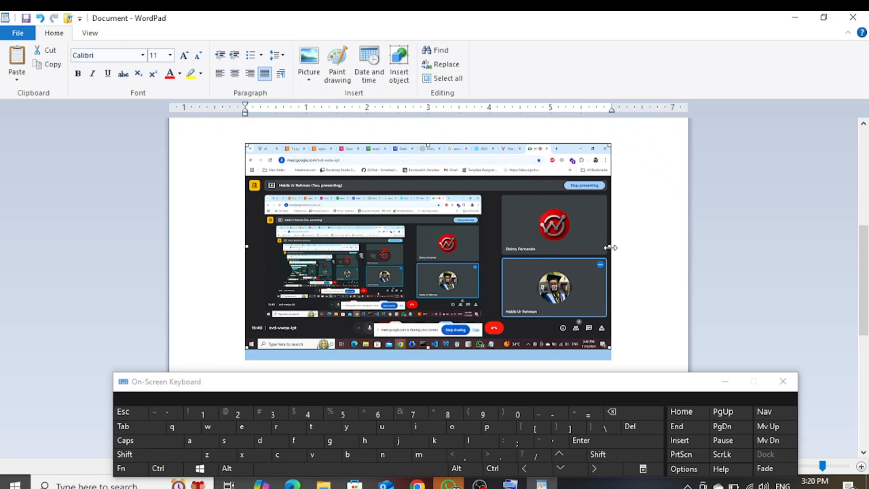
pyautogui.moveTo(610, 247); pyautogui.dragTo(421, 287)
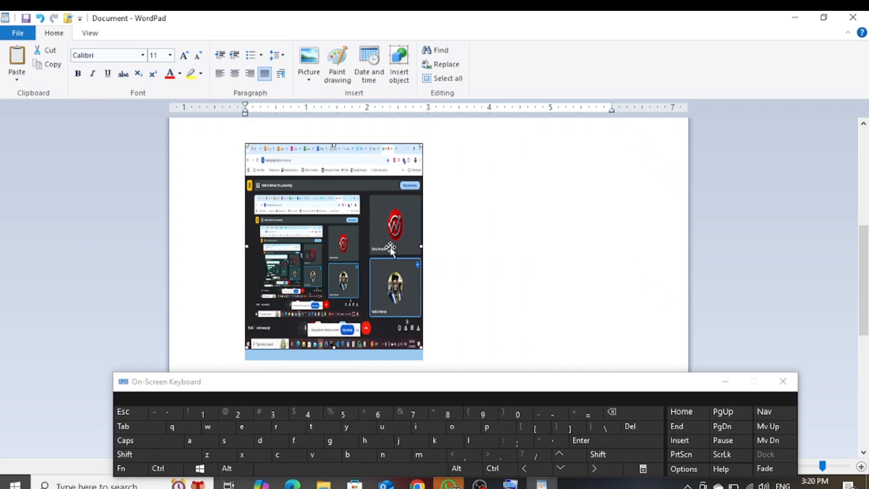
pyautogui.moveTo(332, 144); pyautogui.dragTo(336, 206)
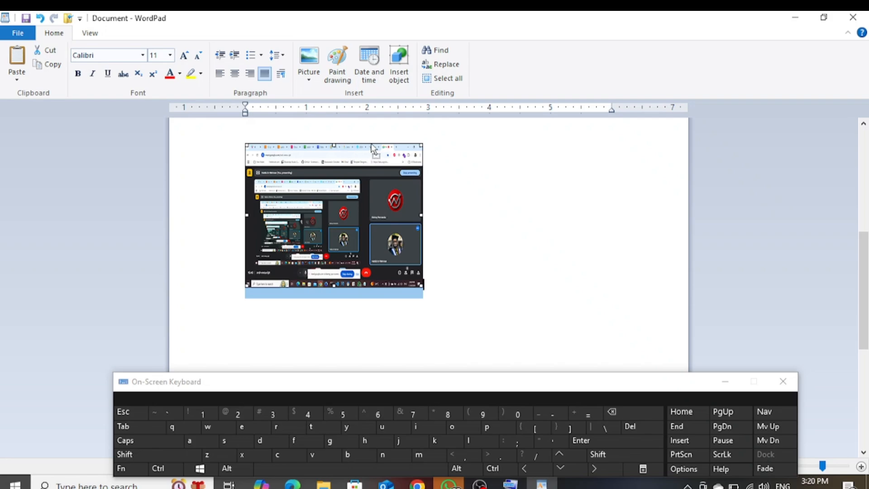
pyautogui.moveTo(403, 142); pyautogui.dragTo(402, 140)
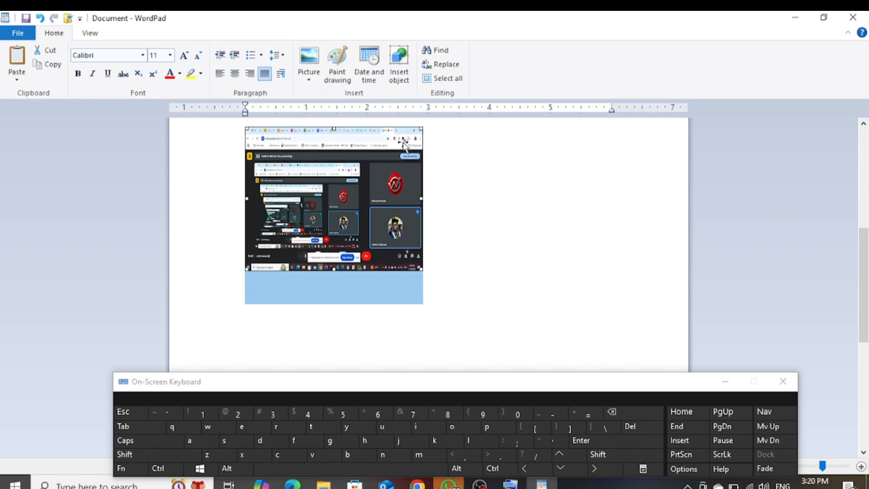
pyautogui.moveTo(386, 172); pyautogui.dragTo(445, 280)
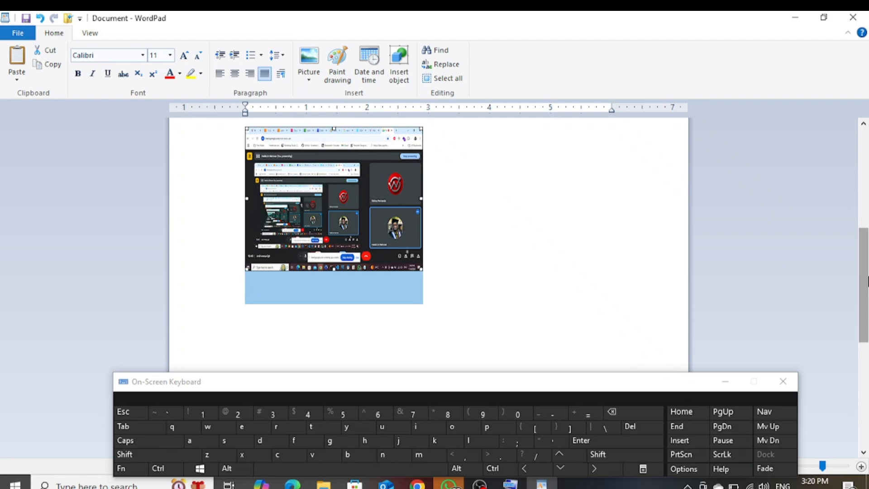
# Step: Resize the inserted picture to 10% of its original width with the aspect ratio unlocked, raising its vertical percentage slightly
pyautogui.scroll(1, 865, 280)
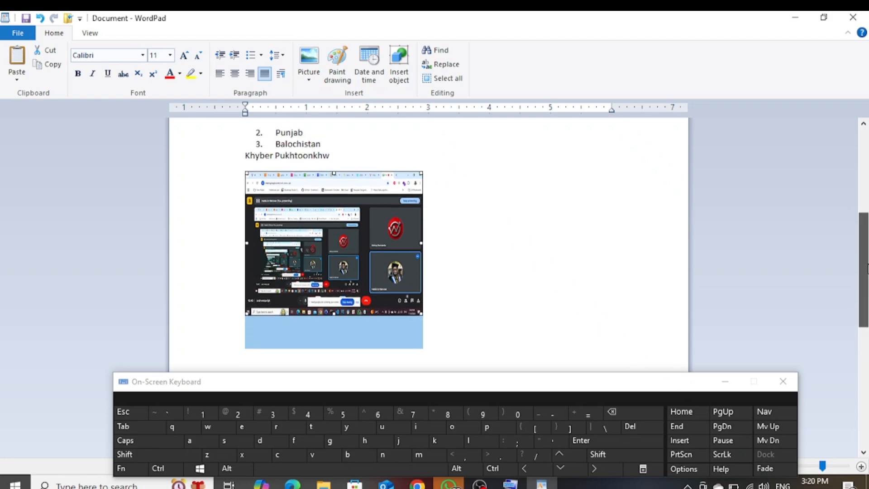
pyautogui.click(308, 75)
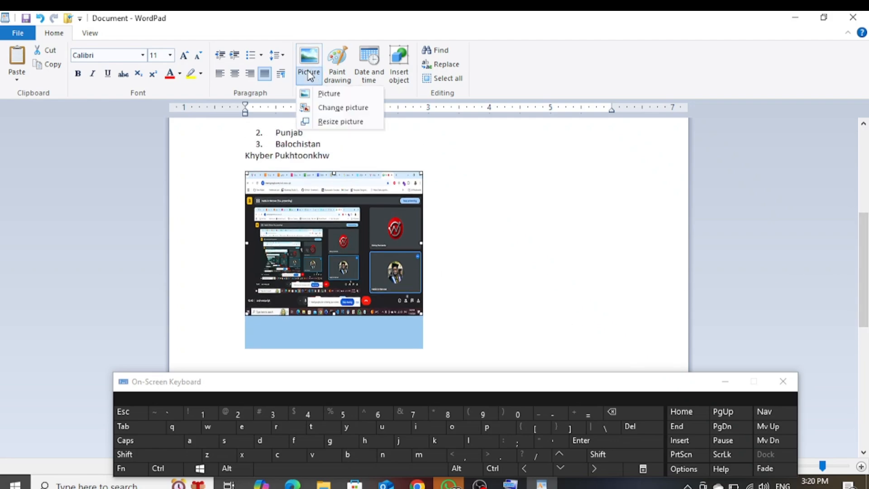
pyautogui.click(336, 122)
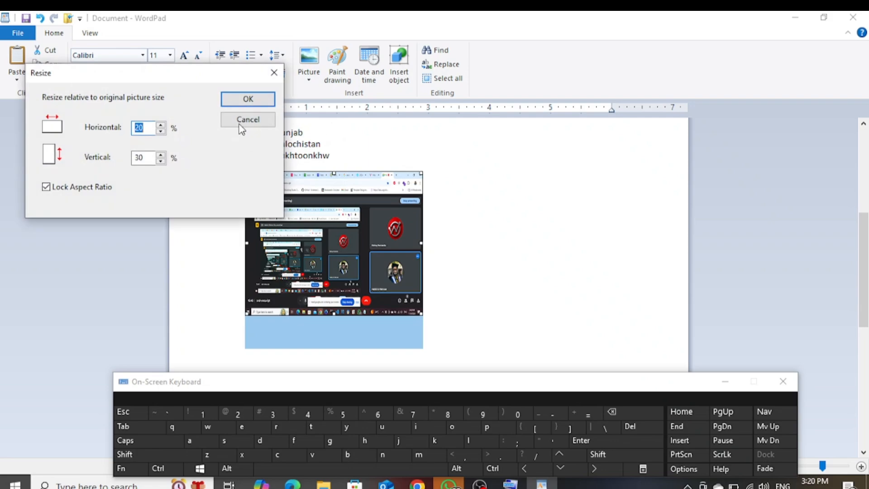
pyautogui.click(161, 132)
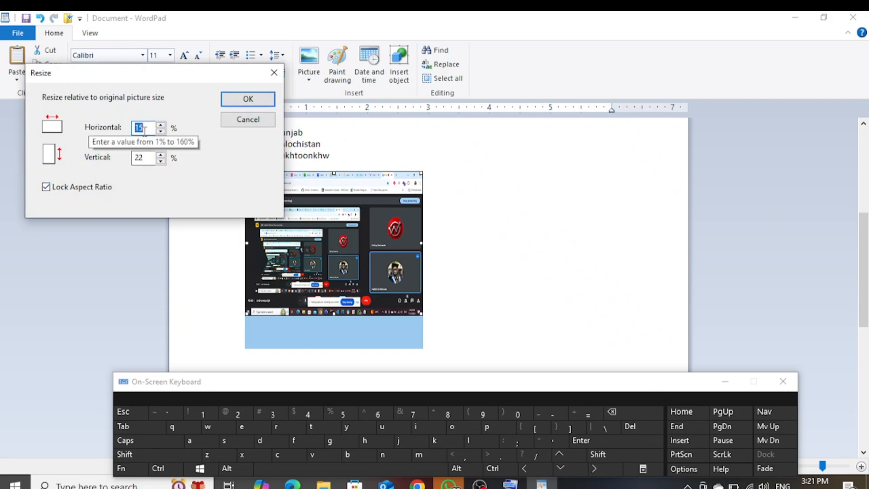
pyautogui.write('20')
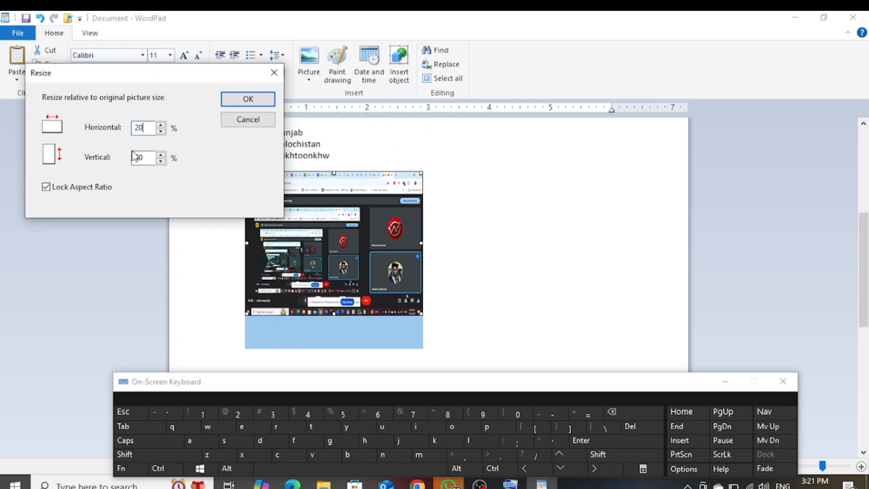
pyautogui.click(45, 187)
pyautogui.click(160, 125)
pyautogui.doubleClick(160, 132)
pyautogui.click(46, 187)
pyautogui.write('10')
pyautogui.click(160, 154)
pyautogui.click(248, 99)
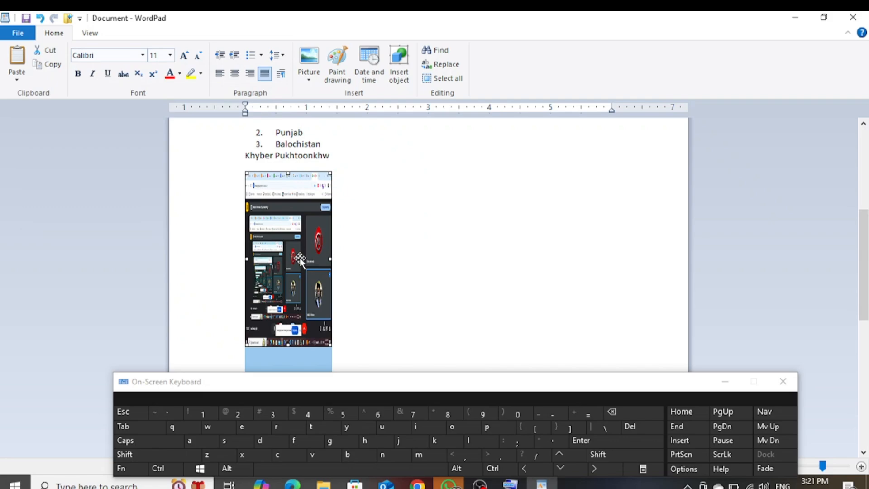
# Step: Replace the resized picture with Screenshot (16).png from the Screenshots folder and start a new line below it
pyautogui.click(310, 78)
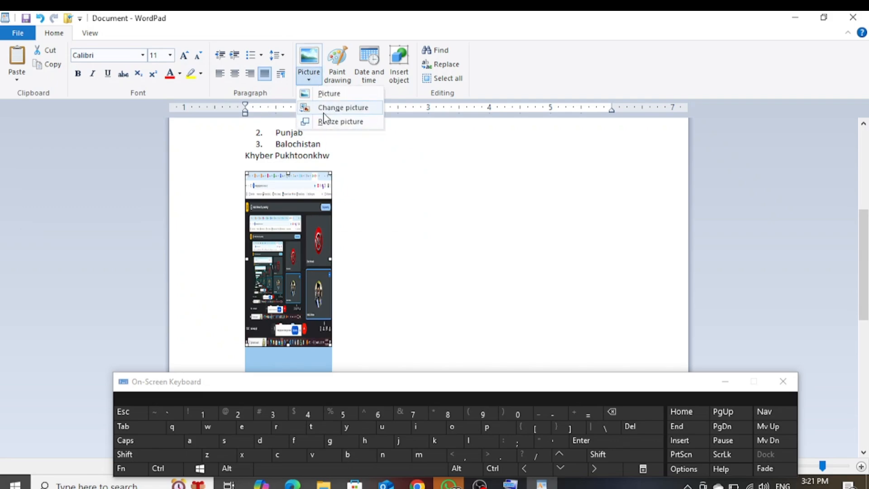
pyautogui.click(335, 108)
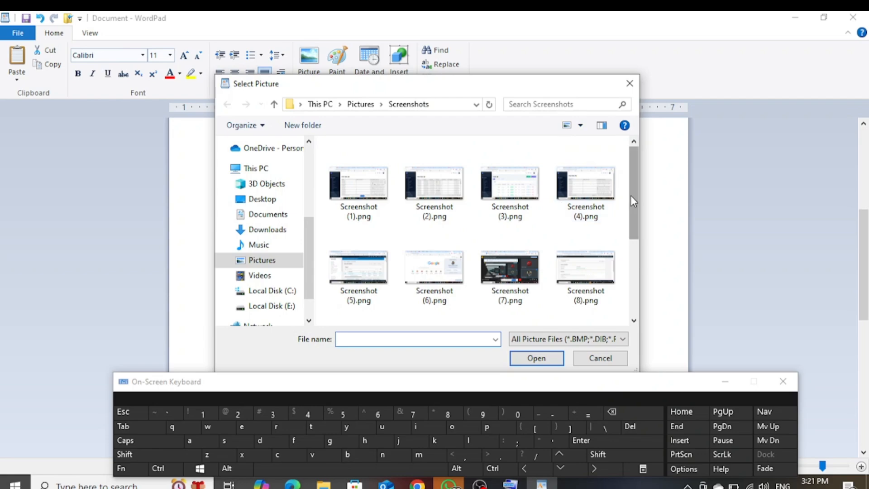
pyautogui.moveTo(631, 195); pyautogui.dragTo(633, 253)
pyautogui.click(585, 317)
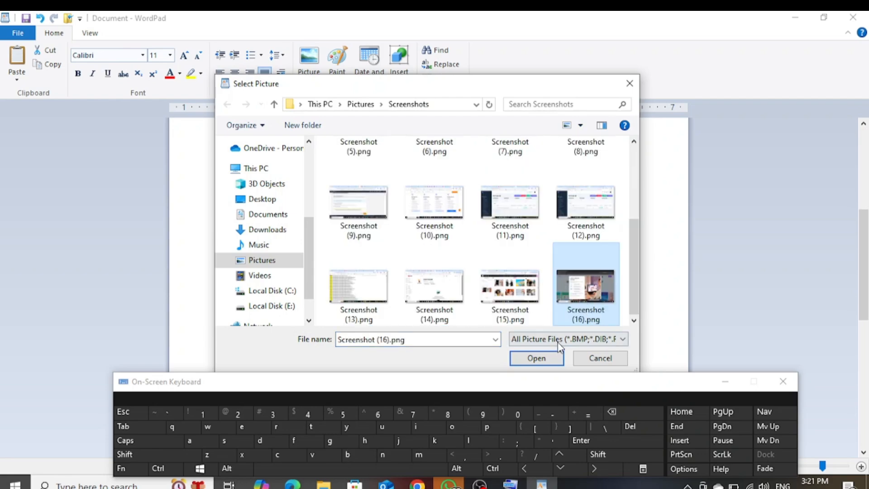
pyautogui.click(536, 358)
pyautogui.press('Return')
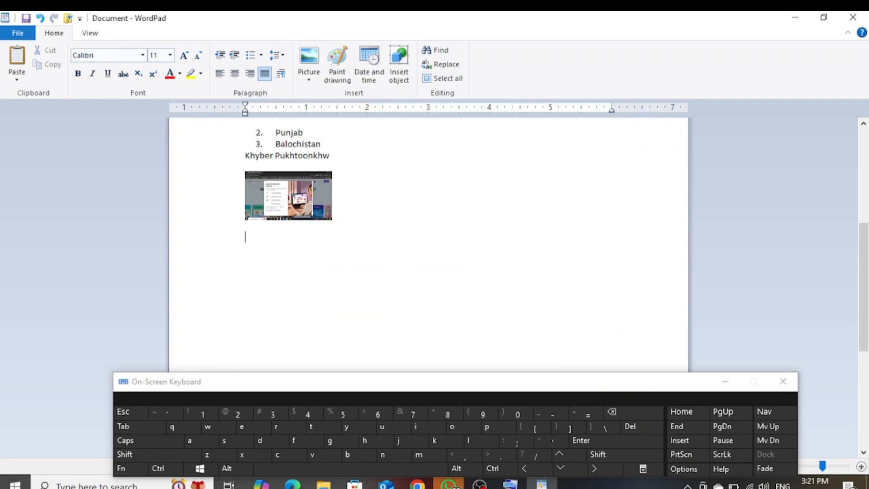
# Step: Insert a Paint drawing below the picture, maximize Paint, and enlarge the canvas to about twice its width and 1.75 times its height
pyautogui.click(335, 80)
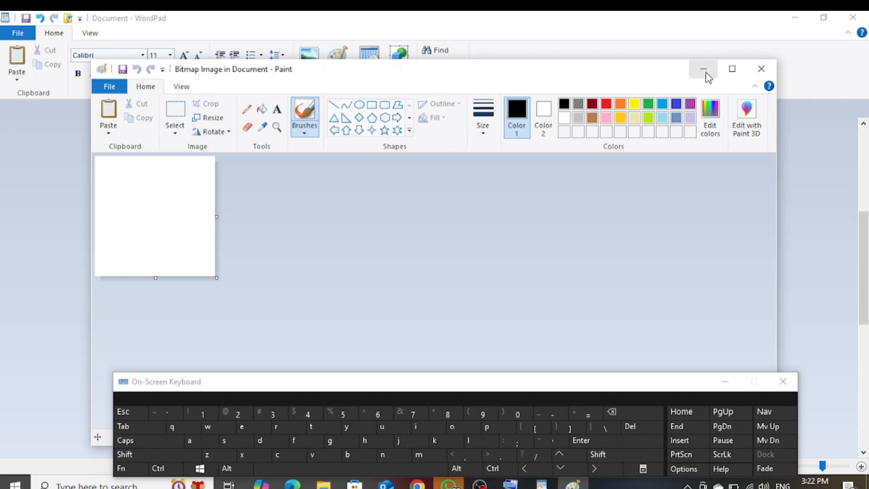
pyautogui.click(731, 69)
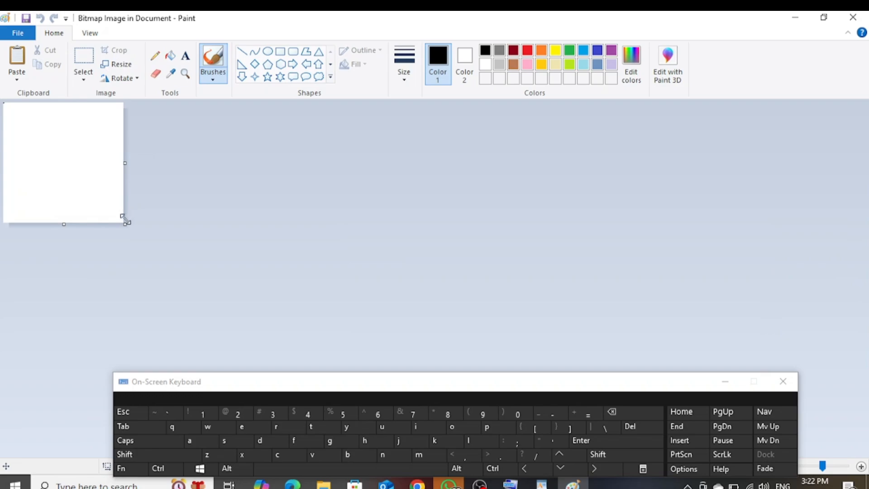
pyautogui.moveTo(125, 223); pyautogui.dragTo(271, 316)
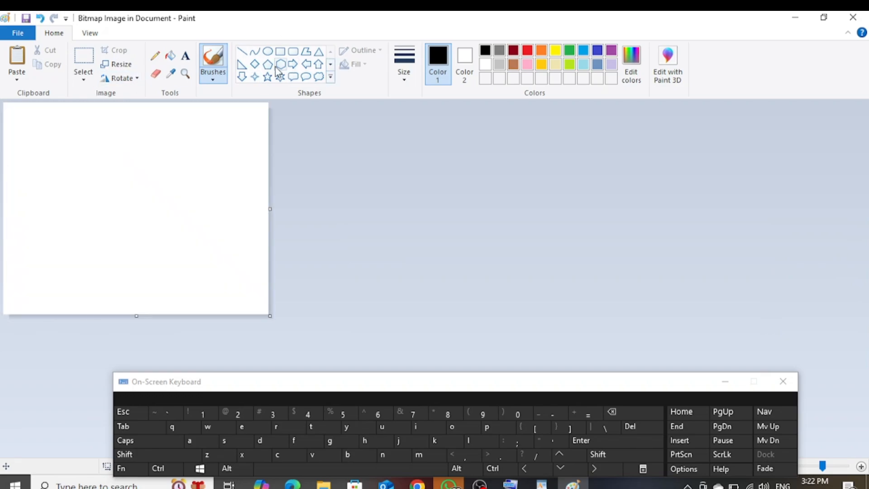
# Step: Draw a square and an ellipse side by side on the upper canvas, with a horizontal line beneath each
pyautogui.click(281, 51)
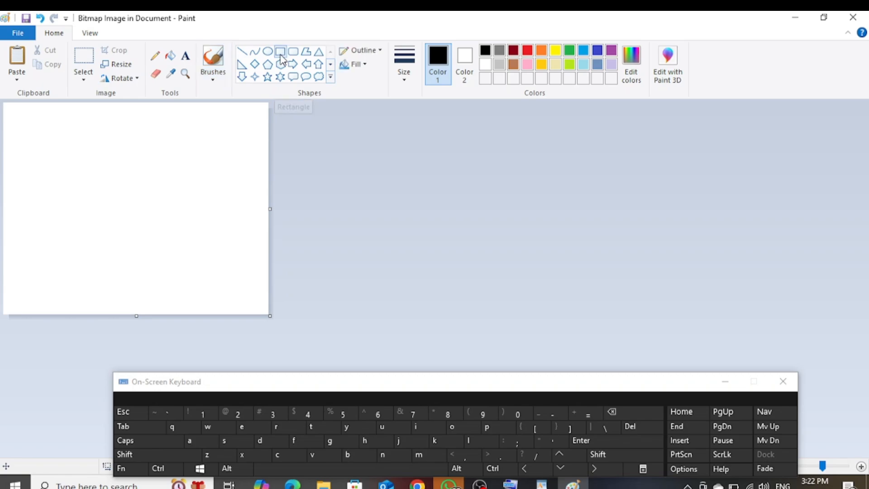
pyautogui.moveTo(21, 134); pyautogui.dragTo(103, 216)
pyautogui.click(267, 50)
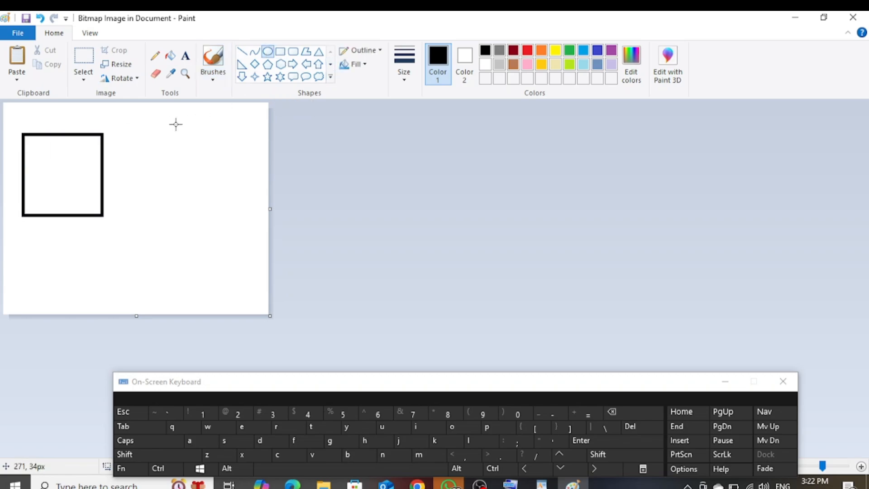
pyautogui.moveTo(135, 131); pyautogui.dragTo(240, 224)
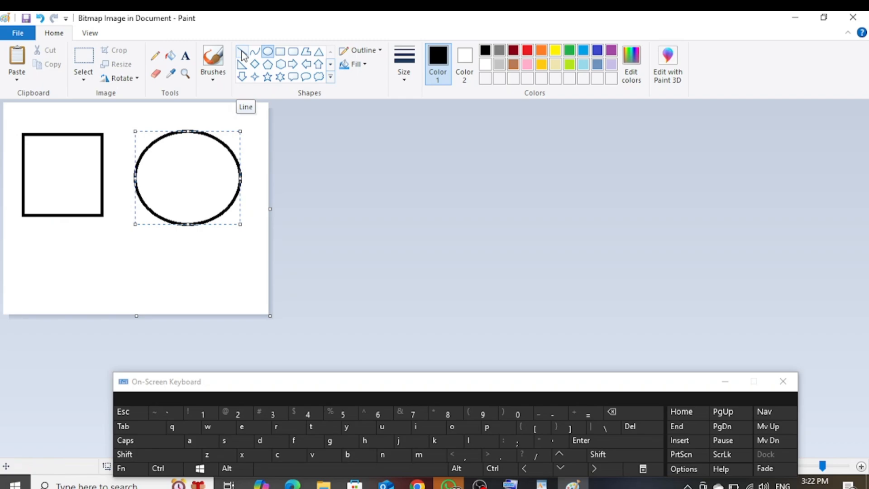
pyautogui.click(242, 53)
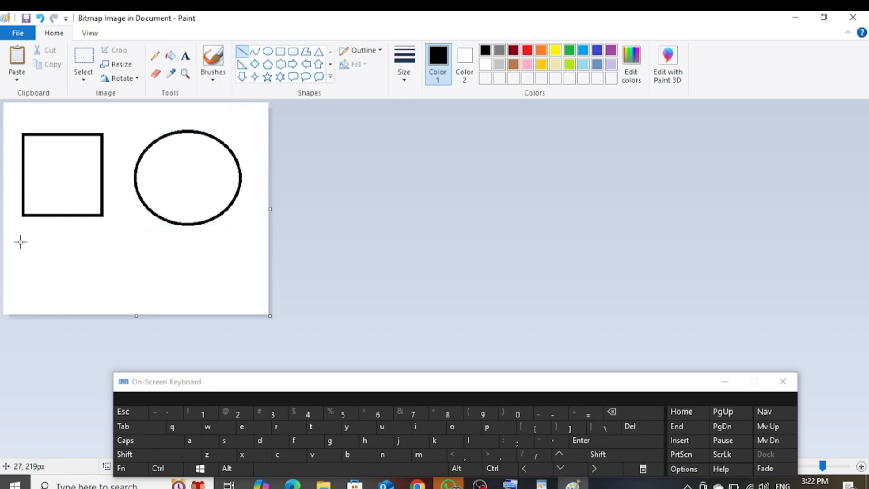
pyautogui.moveTo(20, 242); pyautogui.dragTo(253, 242)
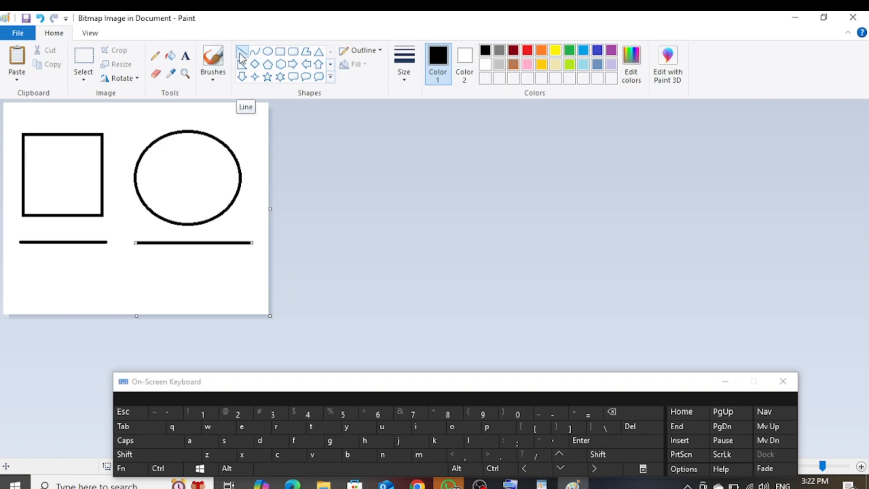
# Step: Fill the square with orange and the ellipse with green
pyautogui.click(171, 61)
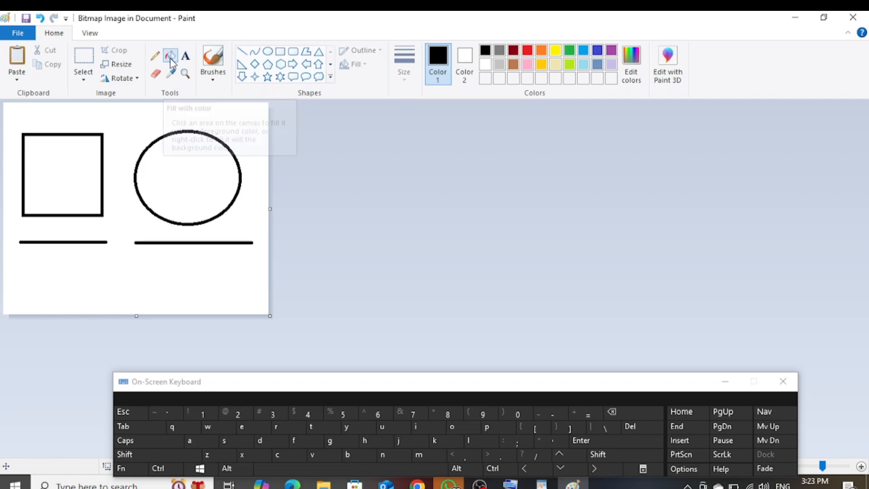
pyautogui.click(541, 51)
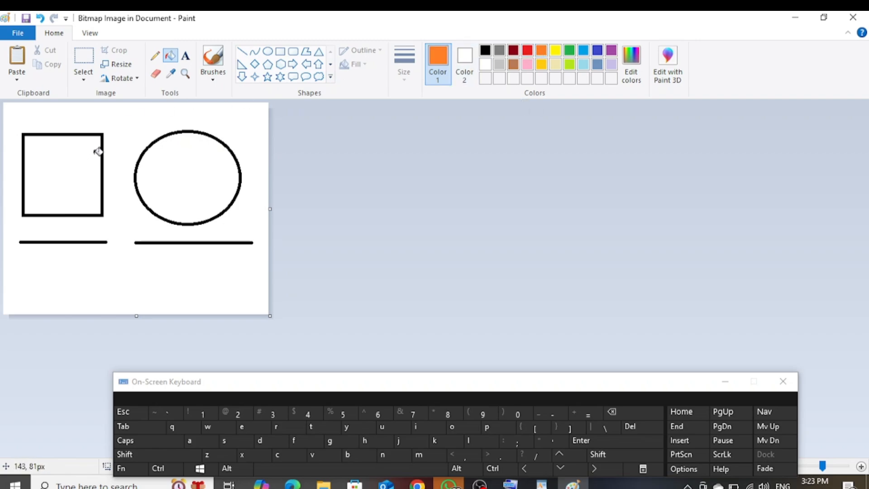
pyautogui.click(73, 159)
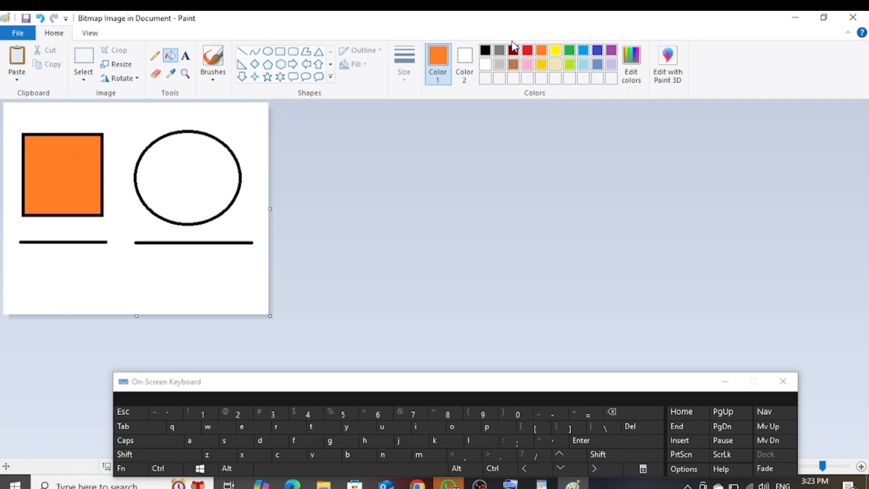
pyautogui.click(174, 184)
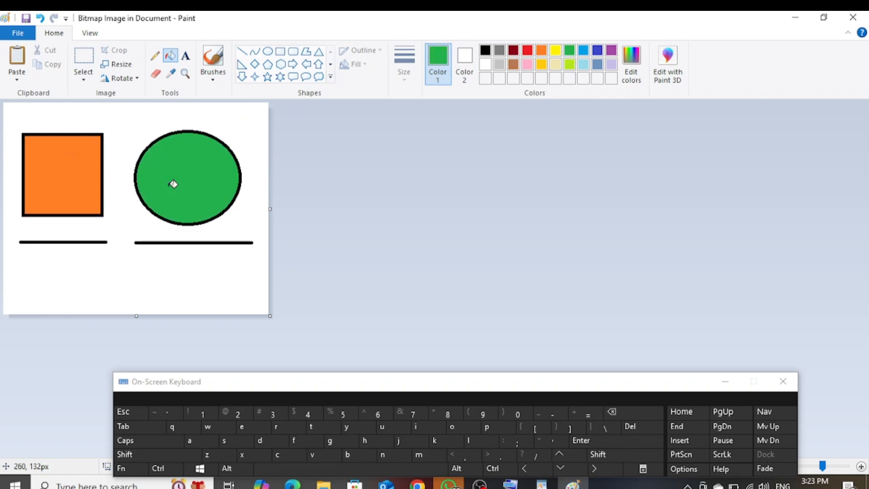
# Step: Erase the right end of the line under the square and draw a green pencil zigzag below the ellipse's line
pyautogui.click(155, 76)
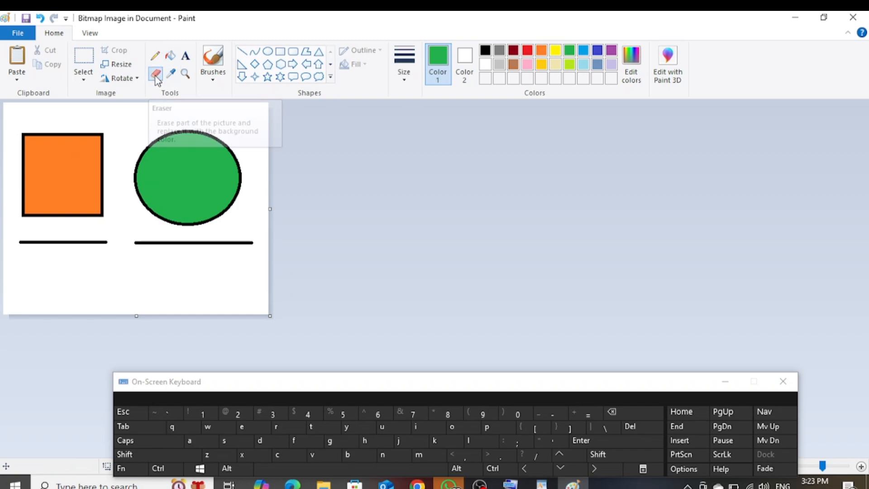
pyautogui.moveTo(106, 244); pyautogui.dragTo(101, 242)
pyautogui.click(155, 56)
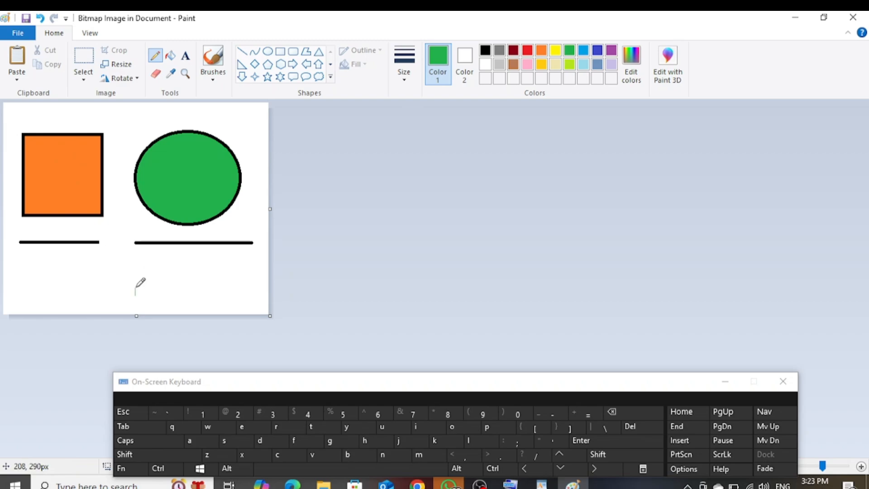
pyautogui.moveTo(134, 294); pyautogui.dragTo(210, 270)
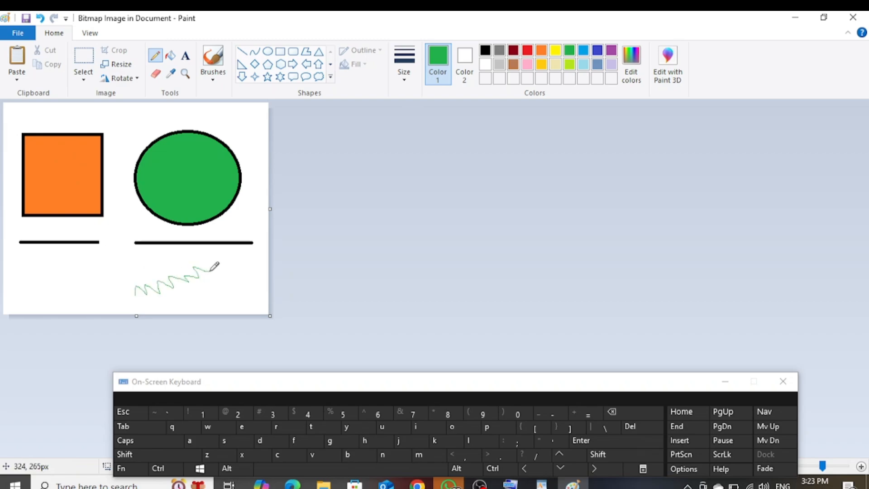
# Step: Add the text label "Square" just beneath the orange square and color it black
pyautogui.click(185, 57)
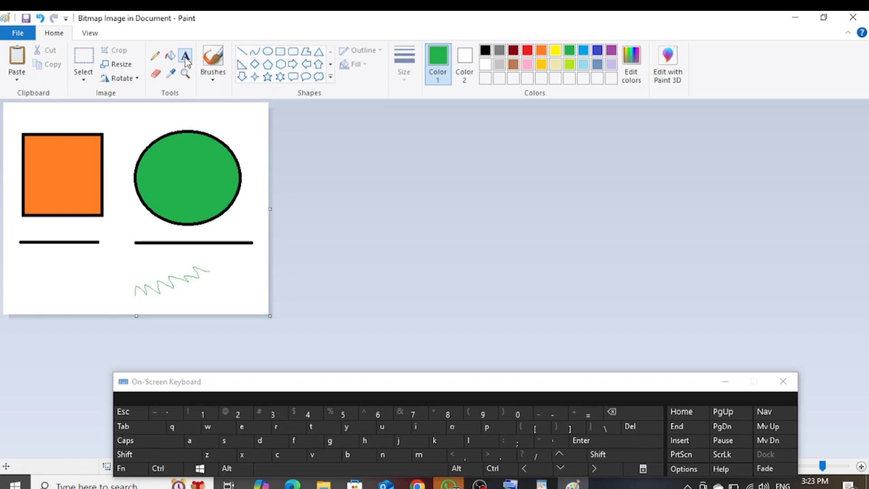
pyautogui.click(23, 233)
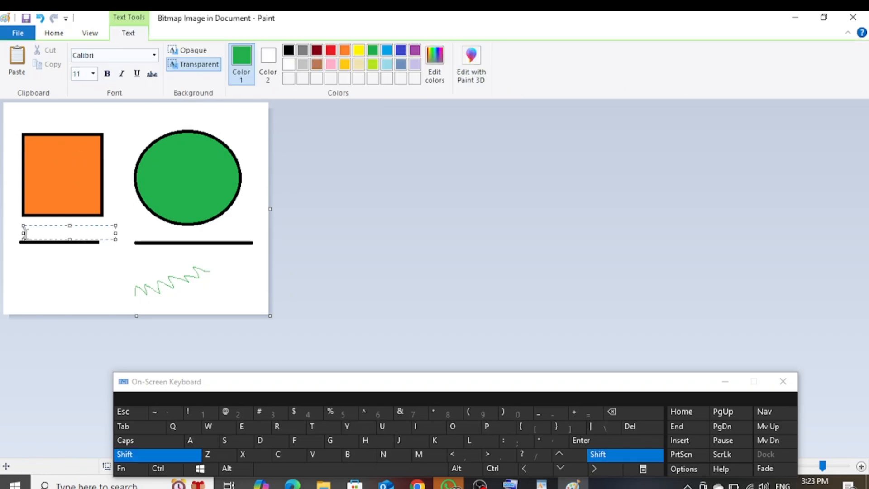
pyautogui.write('Square')
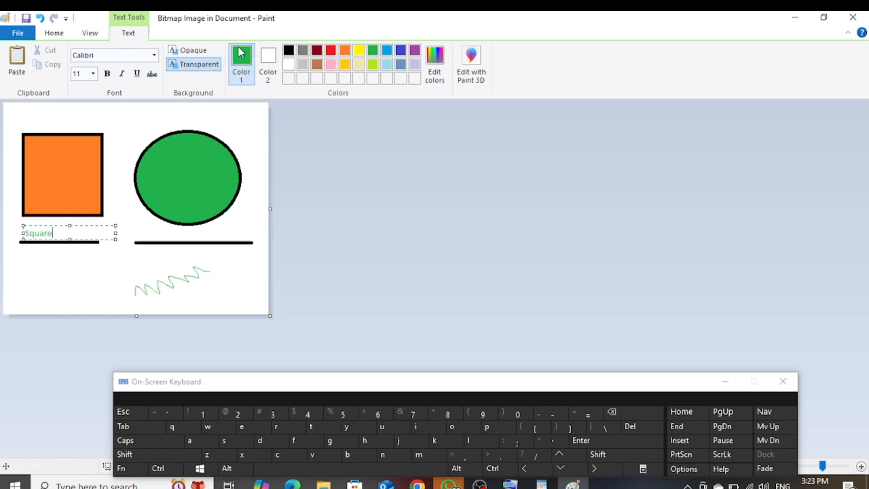
pyautogui.doubleClick(73, 233)
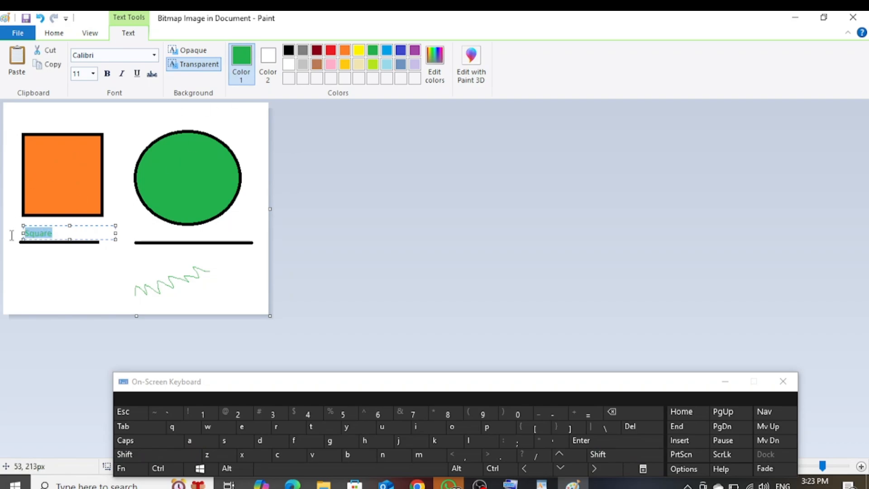
pyautogui.click(288, 51)
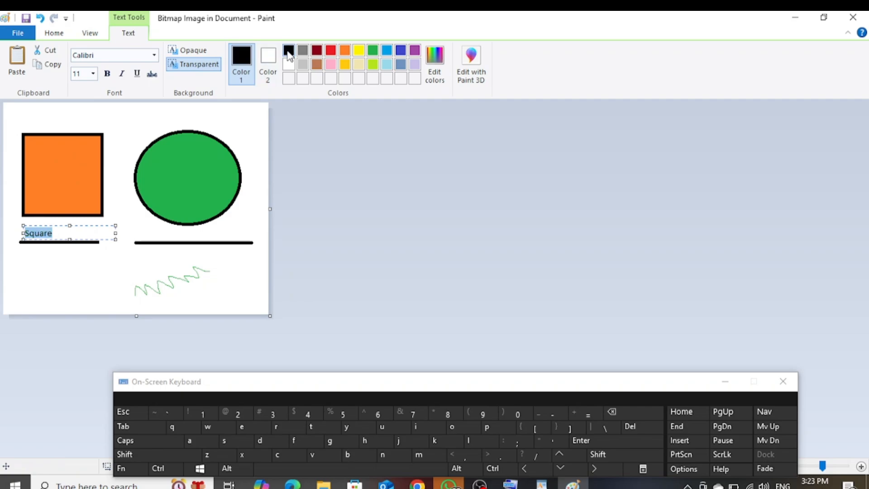
pyautogui.click(126, 169)
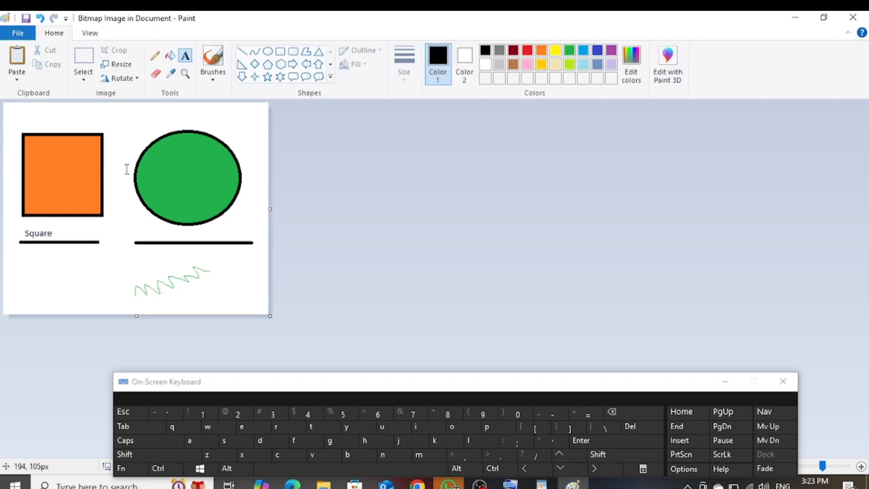
# Step: Close Paint to return to the WordPad document and select the embedded drawing of shapes
pyautogui.click(850, 17)
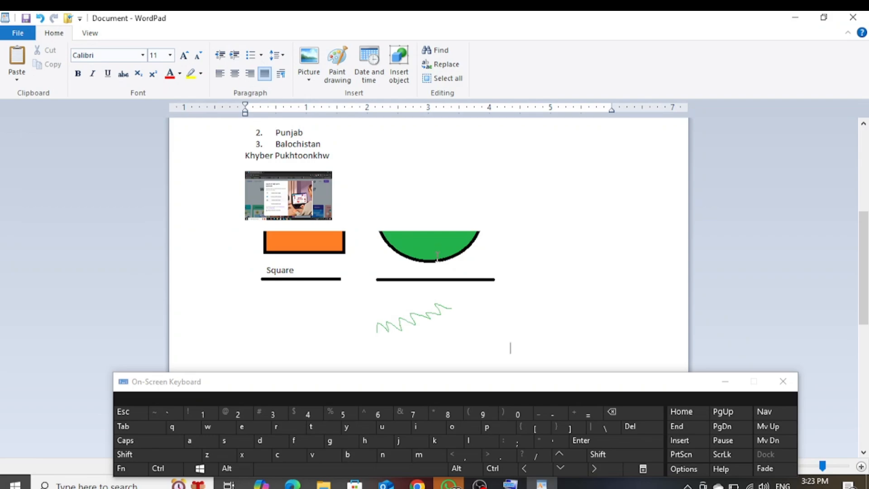
pyautogui.click(437, 256)
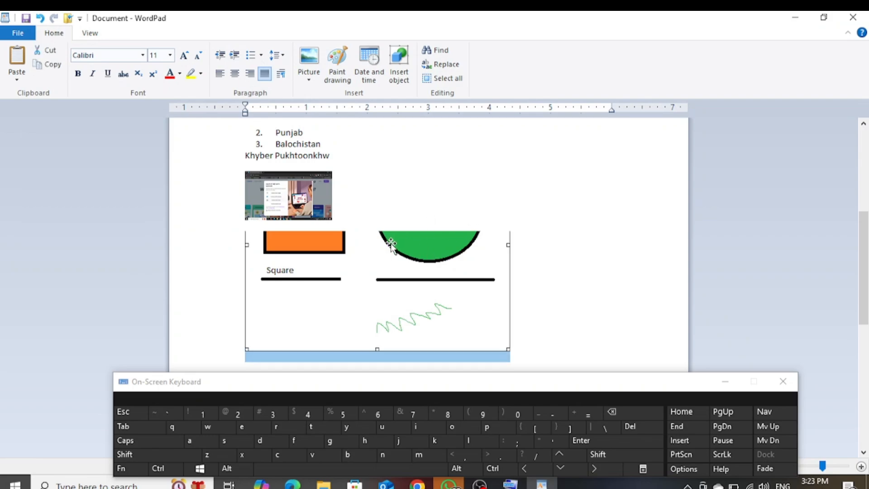
pyautogui.scroll(-1, 421, 295)
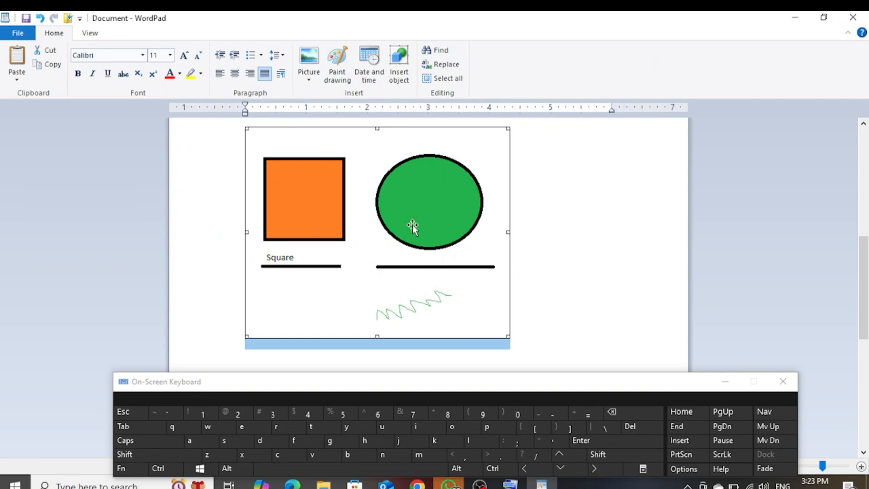
pyautogui.moveTo(865, 287)
pyautogui.mouseDown()
pyautogui.moveTo(866, 266)
pyautogui.moveTo(865, 283)
pyautogui.mouseUp()
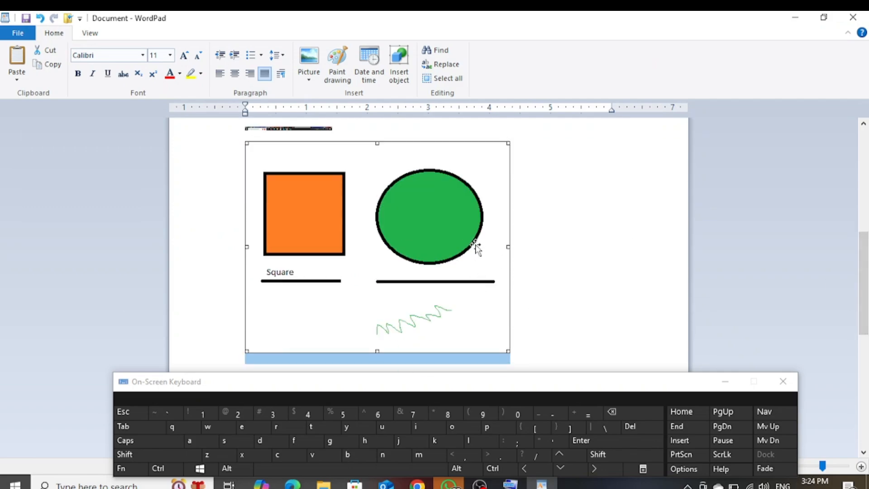
# Step: Insert the current date on a new line below the drawing, in the format "Wednesday, 4 December, 2024"
pyautogui.click(518, 242)
pyautogui.press('Return')
pyautogui.moveTo(865, 292); pyautogui.dragTo(866, 315)
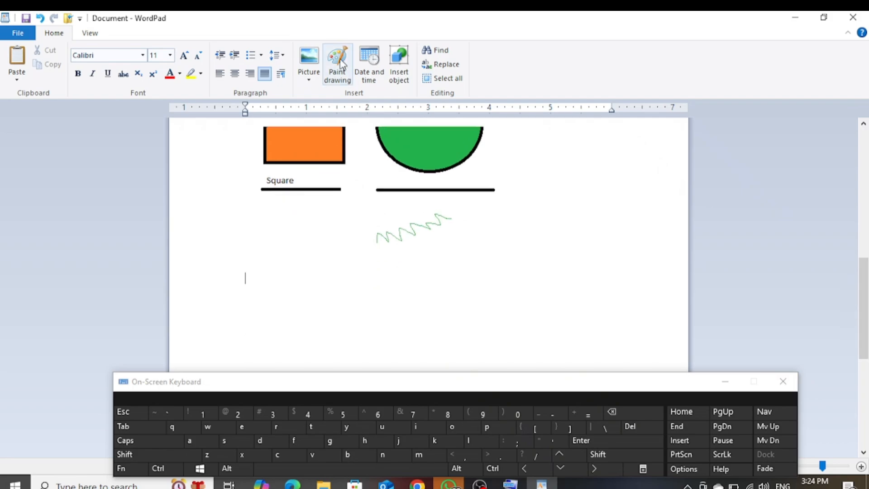
pyautogui.click(363, 70)
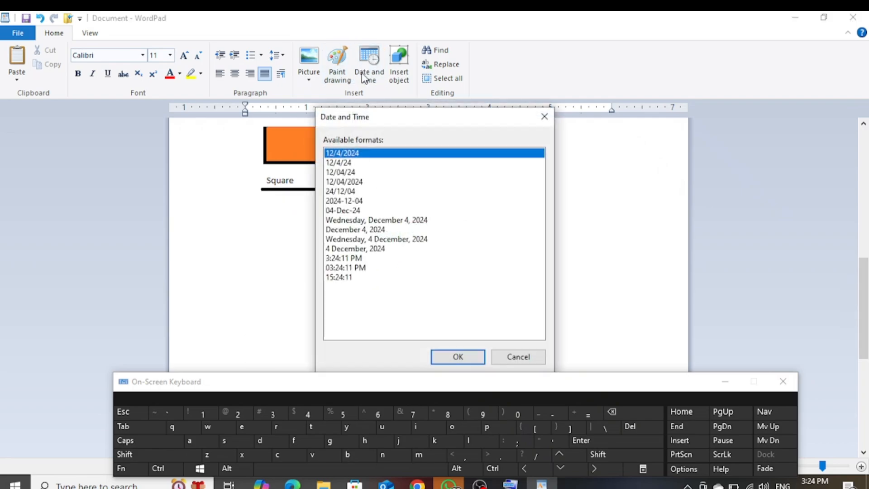
pyautogui.click(382, 219)
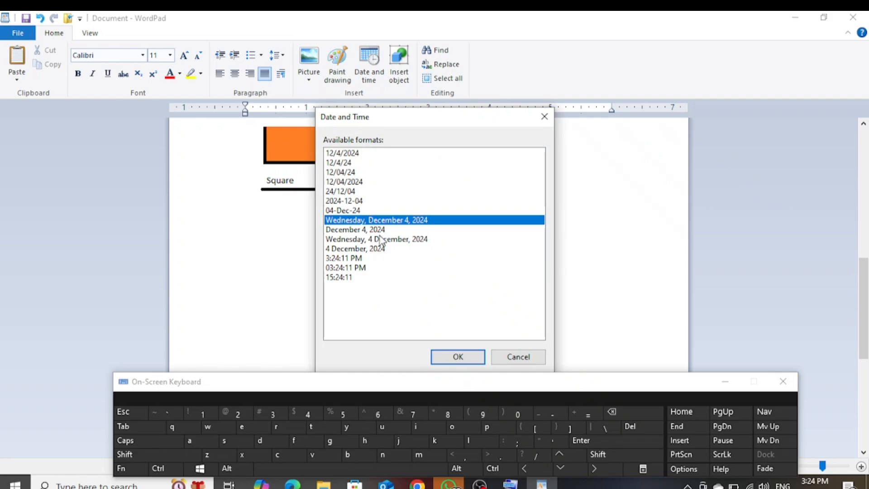
pyautogui.click(392, 239)
pyautogui.click(447, 356)
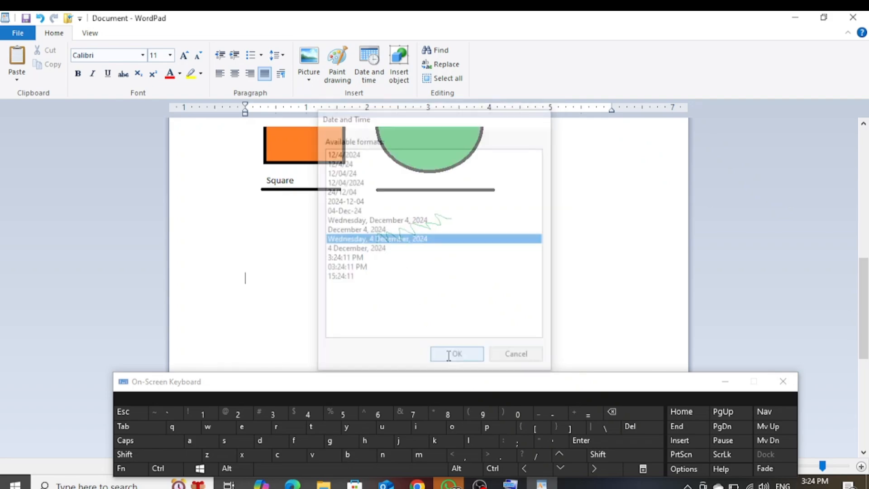
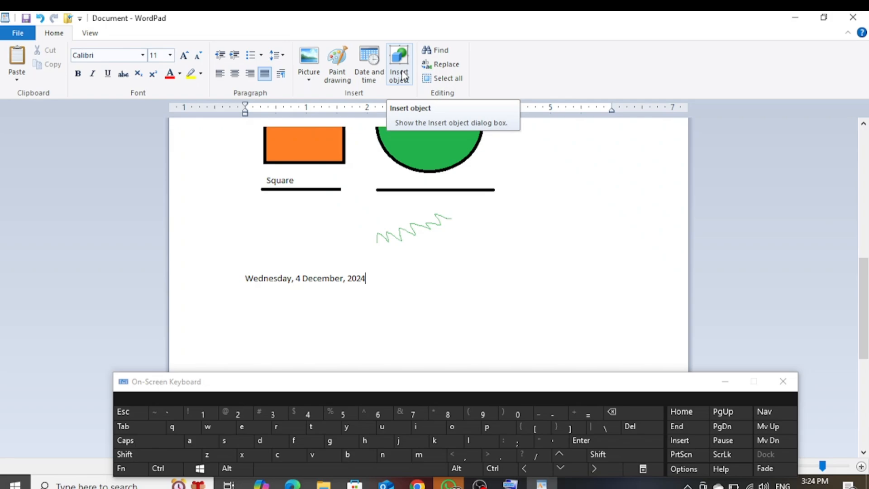
# Step: Insert the .htaccess file from the Desktop as an embedded object on a new line below the date
pyautogui.press('Return')
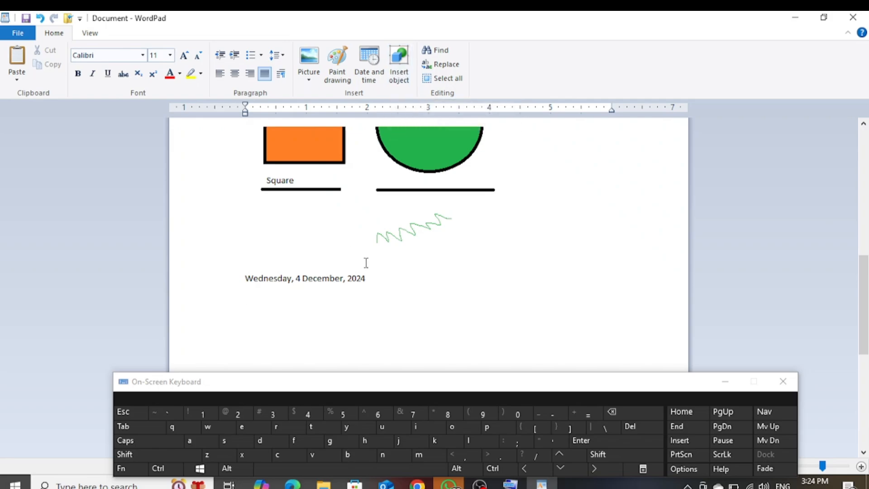
pyautogui.click(402, 66)
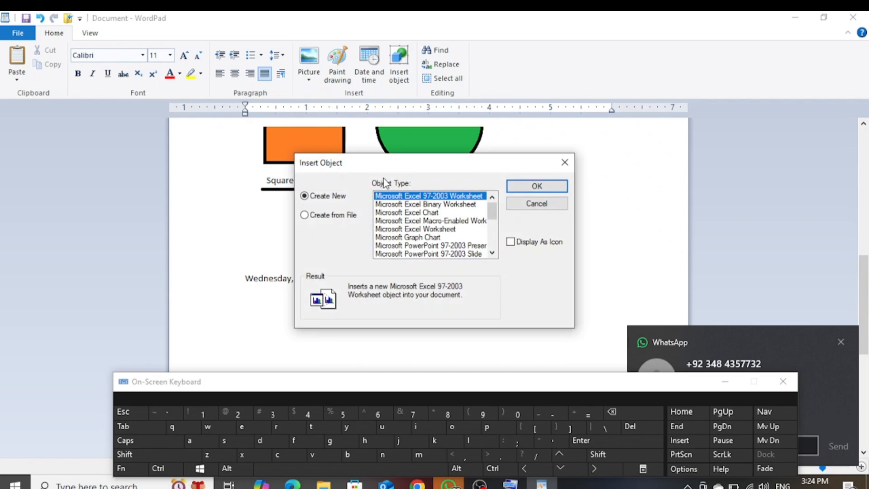
pyautogui.moveTo(491, 210); pyautogui.dragTo(491, 254)
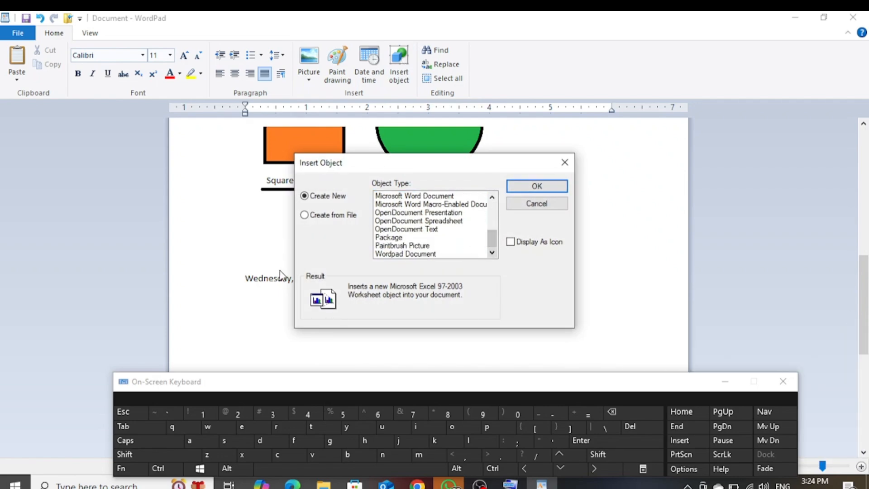
pyautogui.click(331, 216)
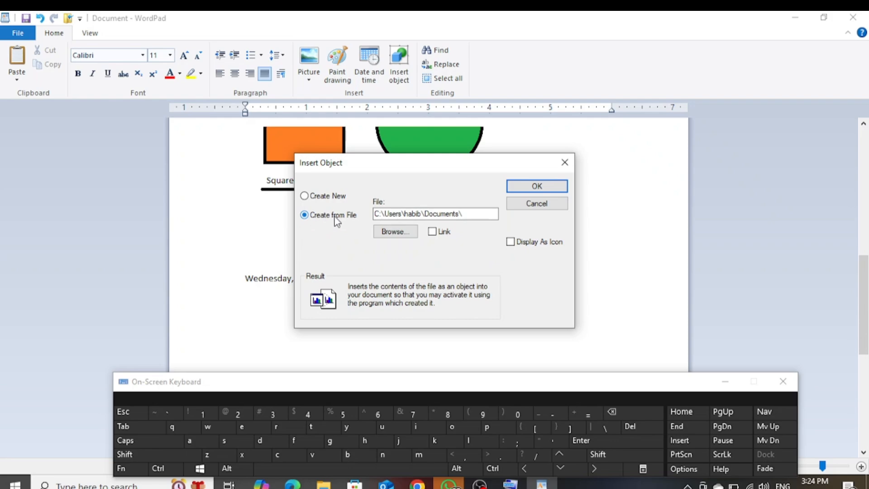
pyautogui.click(390, 233)
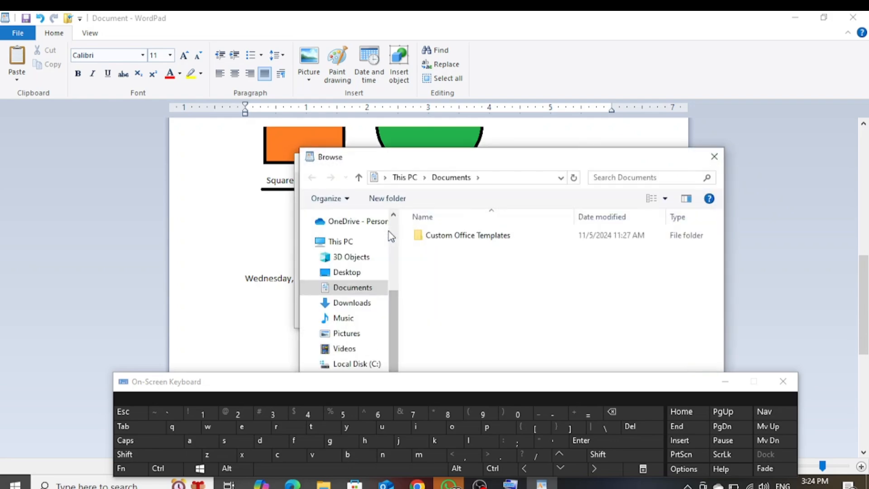
pyautogui.click(347, 272)
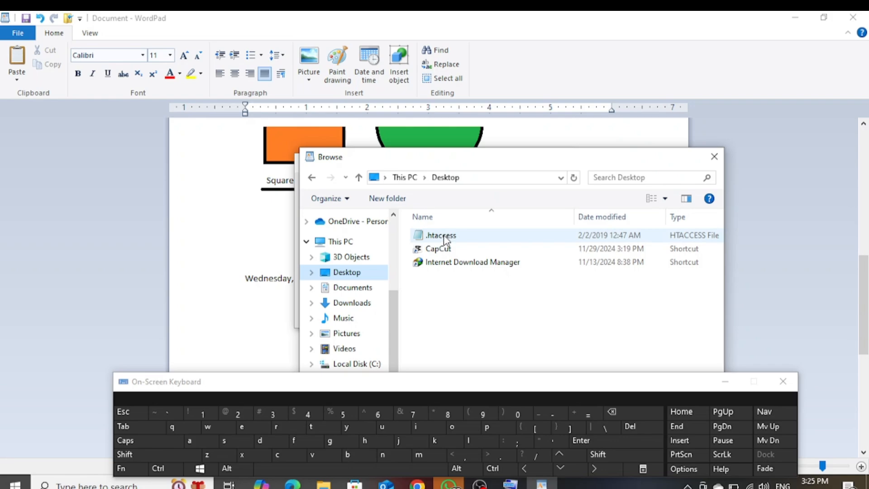
pyautogui.click(442, 236)
pyautogui.moveTo(437, 157); pyautogui.dragTo(386, 61)
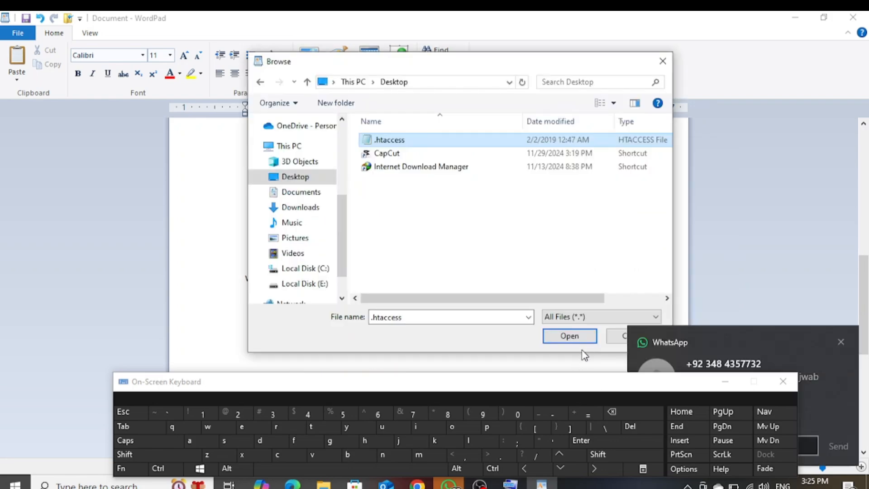
pyautogui.click(579, 338)
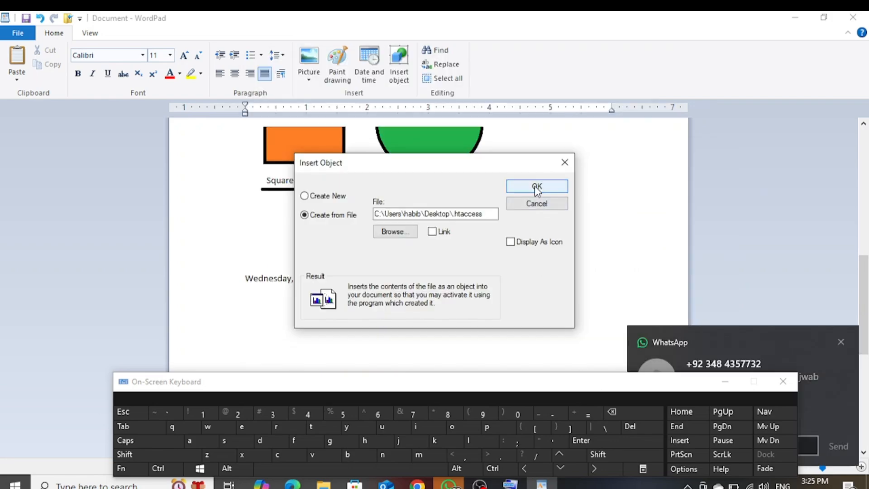
pyautogui.click(537, 187)
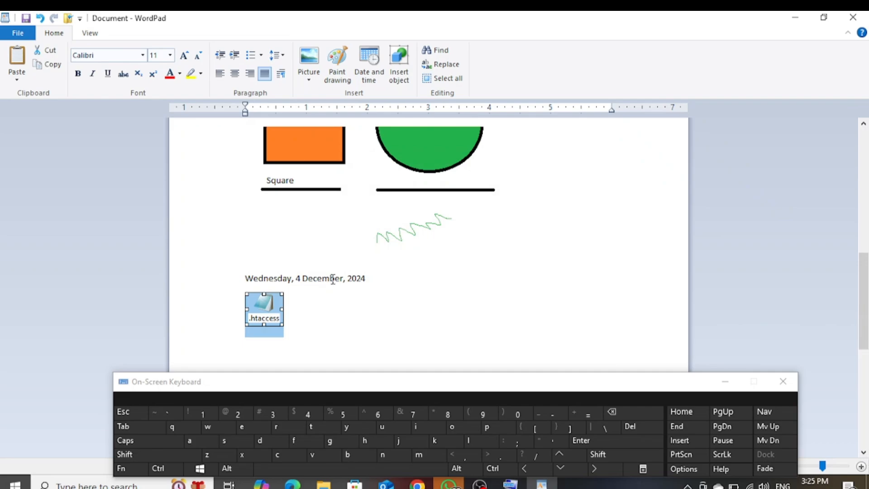
# Step: Open the embedded .htaccess object to view its contents in Notepad, and close it to return to the document
pyautogui.click(316, 306)
pyautogui.click(262, 310)
pyautogui.doubleClick(265, 310)
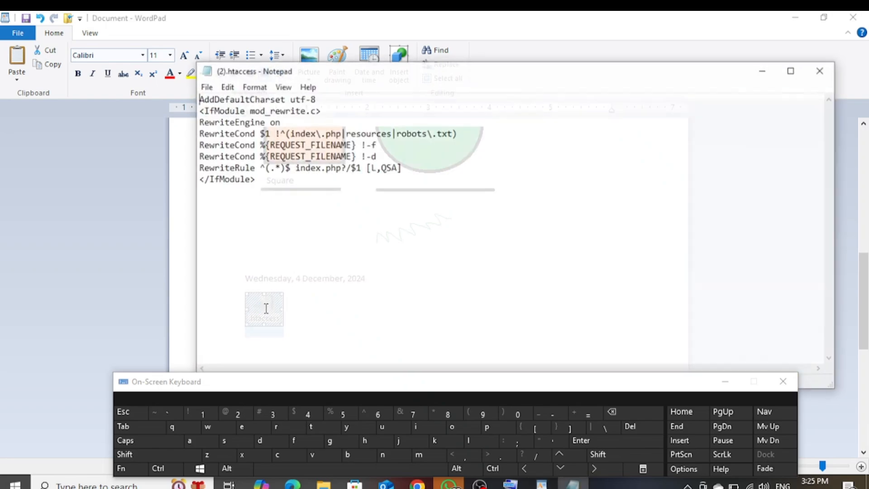
pyautogui.click(823, 75)
pyautogui.press('Return')
# Step: Replace the second "the" in the third line of the quick brown fox paragraph with "cat"
pyautogui.scroll(10, 288, 247)
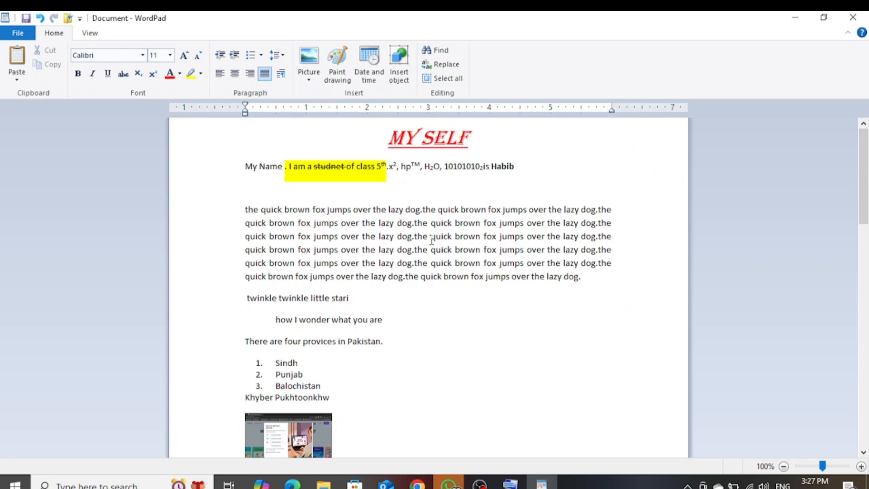
pyautogui.press('BackSpace')
pyautogui.press('BackSpace')
pyautogui.press('BackSpace')
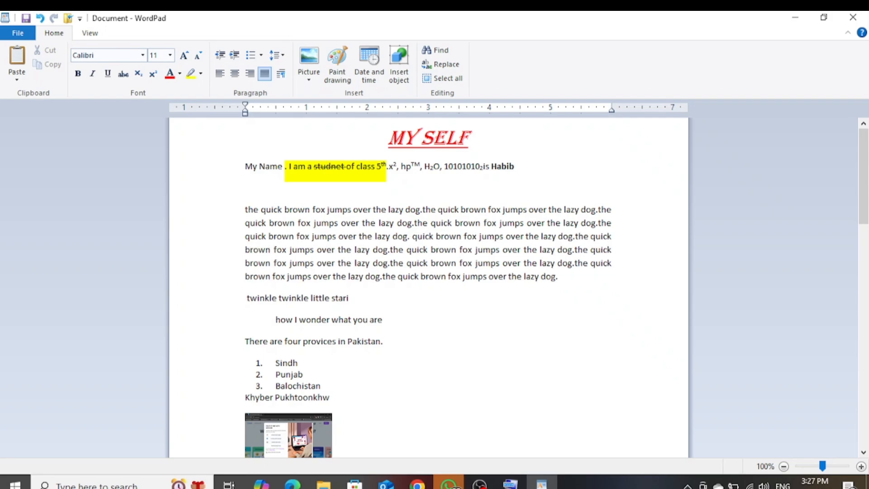
pyautogui.write('cat')
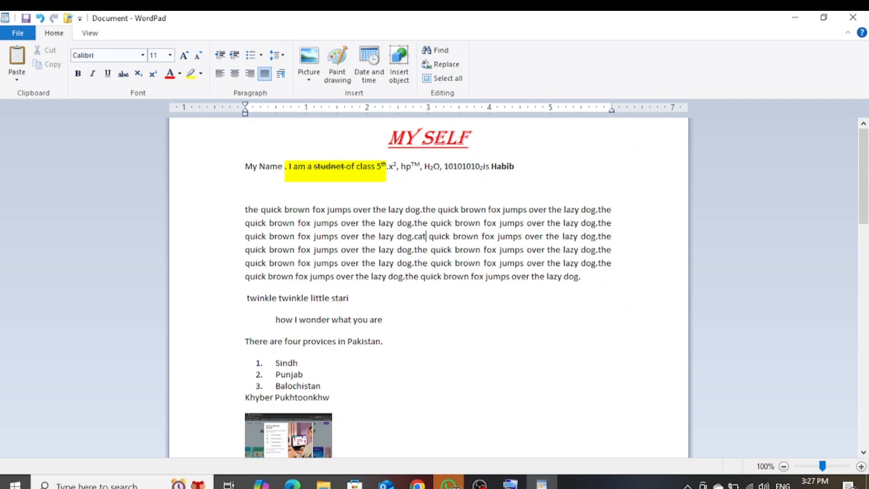
# Step: Search the whole document for "cat" from within the quick brown fox paragraph, keeping the Find dialog clear of the text
pyautogui.click(501, 222)
pyautogui.click(440, 53)
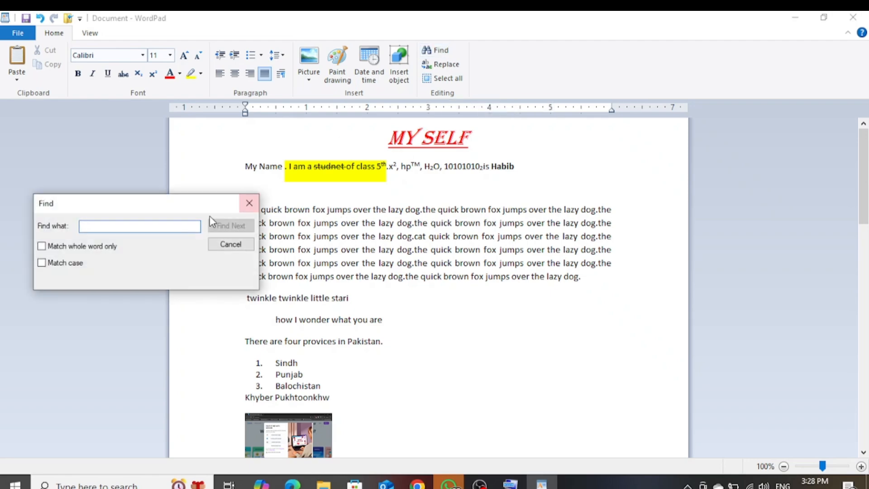
pyautogui.moveTo(184, 204); pyautogui.dragTo(278, 186)
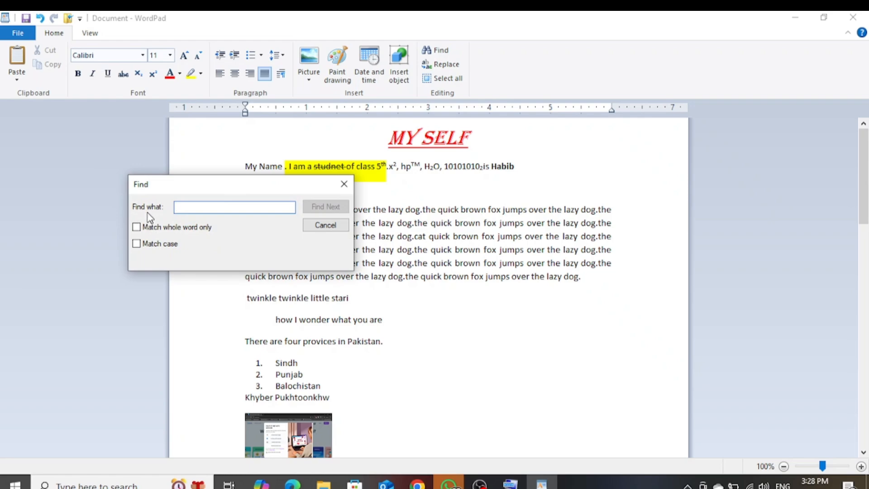
pyautogui.write('cat')
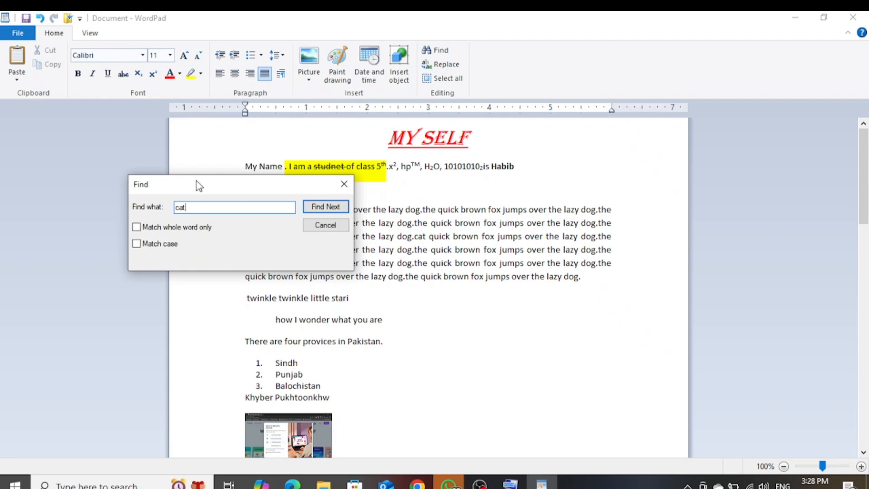
pyautogui.moveTo(197, 182); pyautogui.dragTo(214, 122)
pyautogui.click(335, 148)
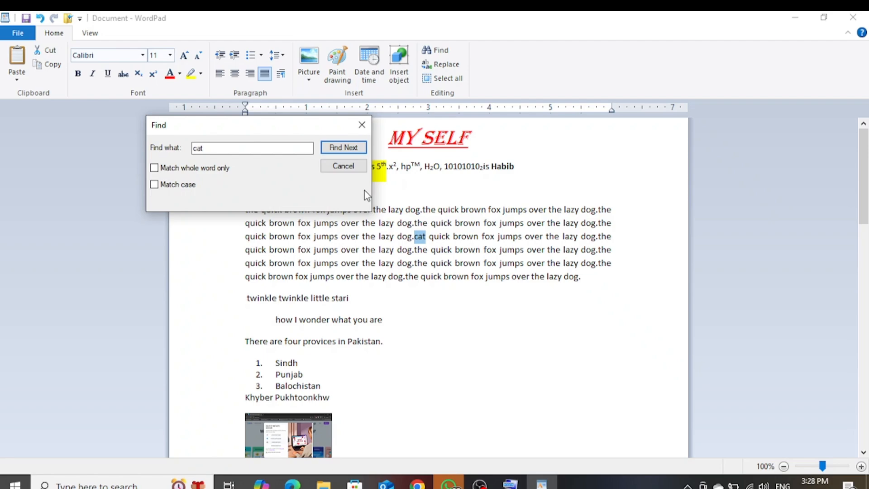
pyautogui.click(337, 155)
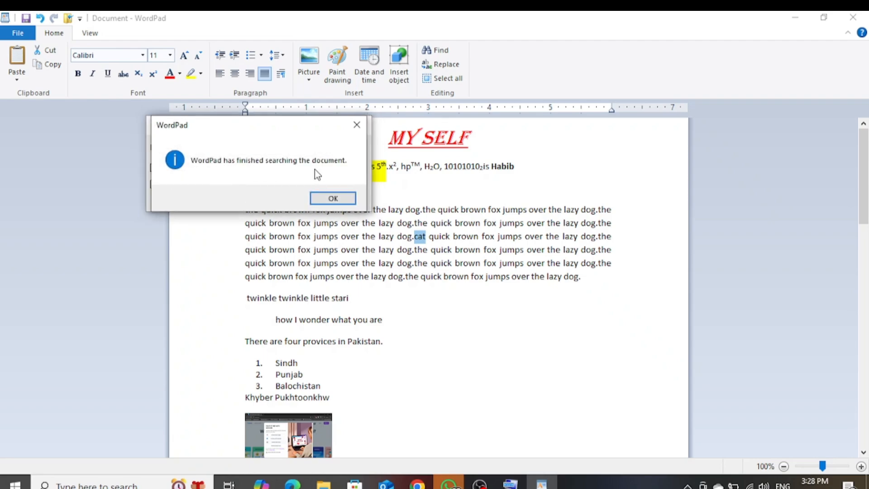
pyautogui.click(331, 200)
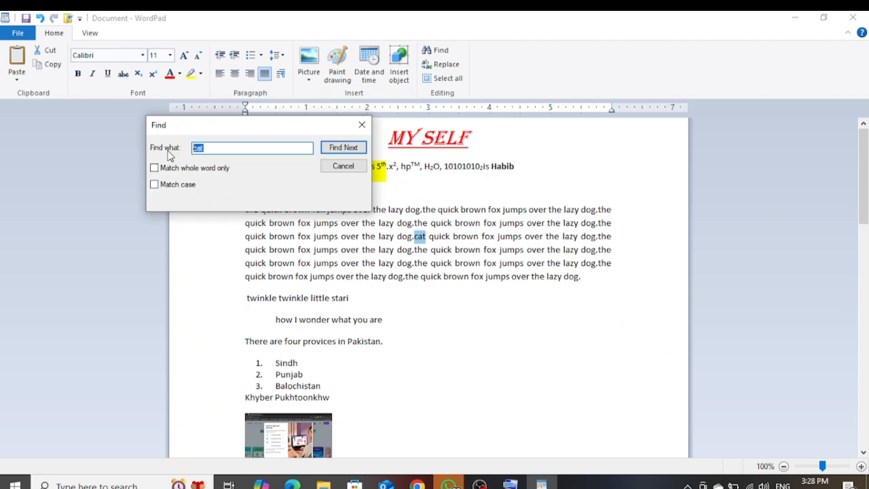
# Step: Search the document for the partial word "ca", reopening the search to run it again
pyautogui.click(234, 150)
pyautogui.press('BackSpace')
pyautogui.click(335, 150)
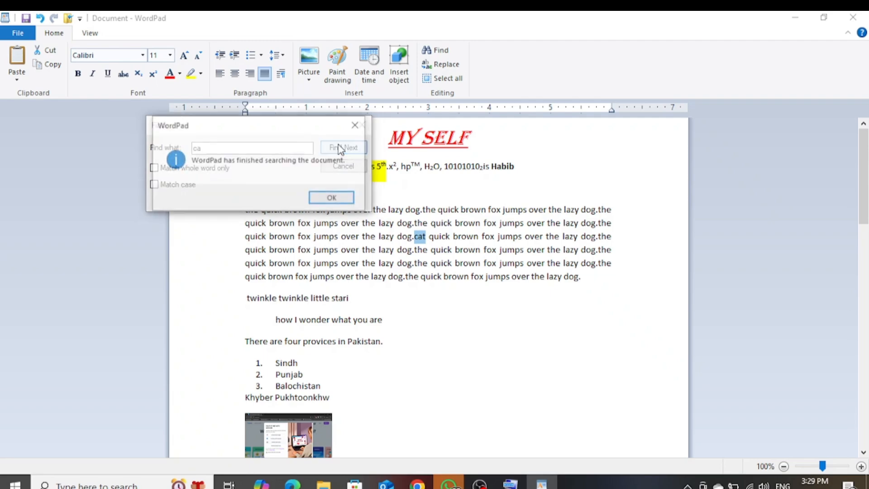
pyautogui.press('Return')
pyautogui.click(362, 121)
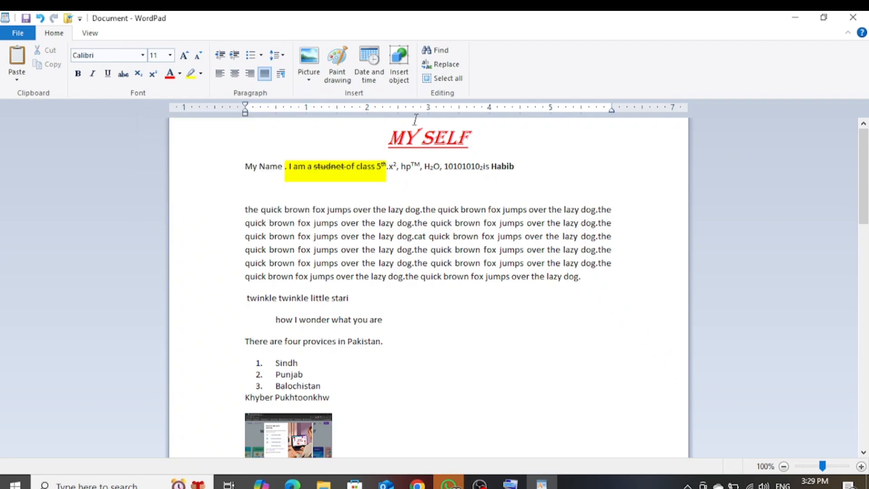
pyautogui.click(435, 49)
pyautogui.moveTo(141, 211); pyautogui.dragTo(164, 151)
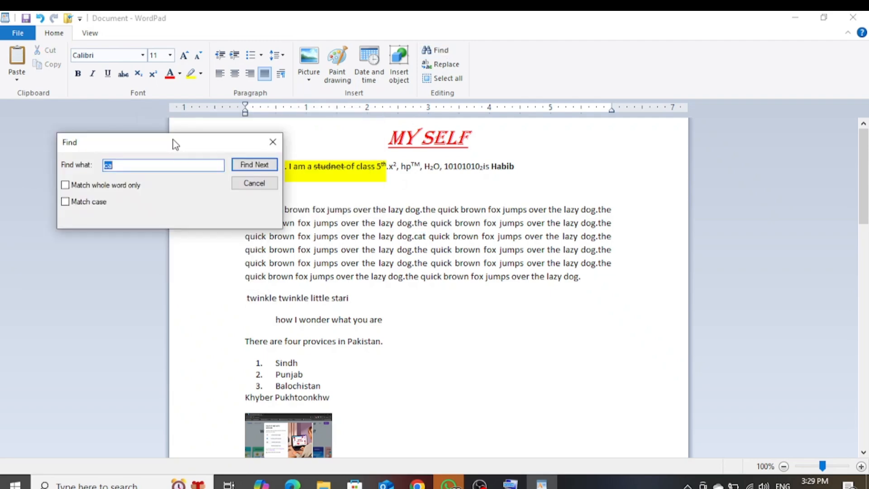
pyautogui.click(254, 164)
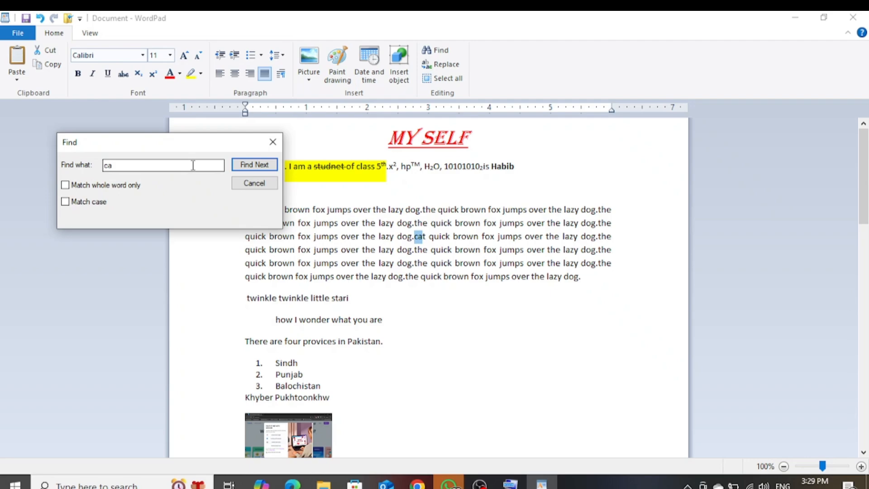
# Step: Restrict the search to whole words only and look for "ca", repeating it from another place in the paragraph
pyautogui.click(65, 185)
pyautogui.click(248, 168)
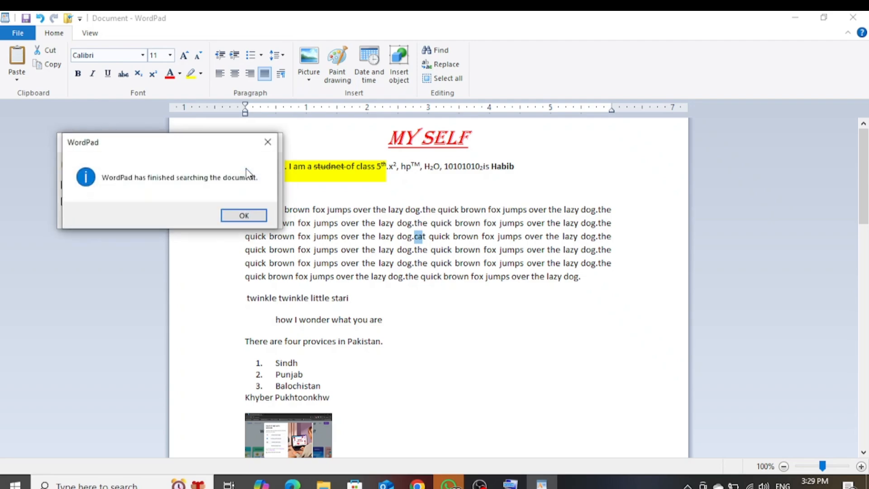
pyautogui.click(241, 216)
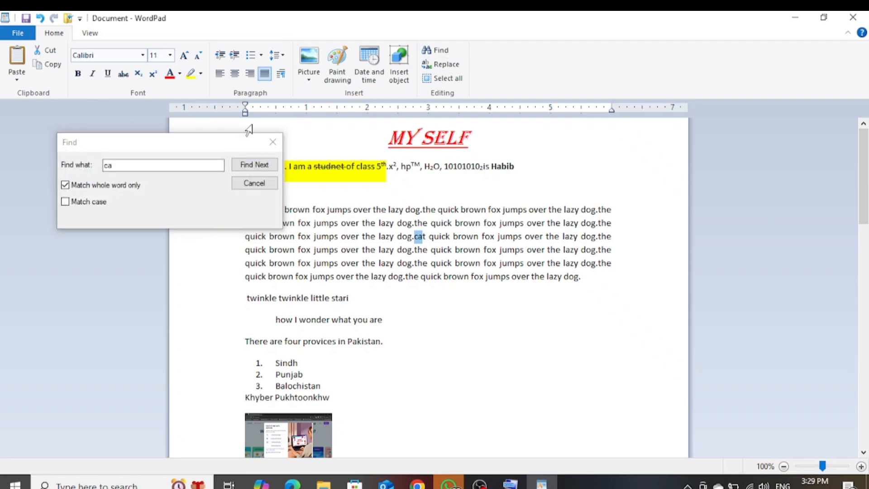
pyautogui.click(272, 141)
pyautogui.click(448, 51)
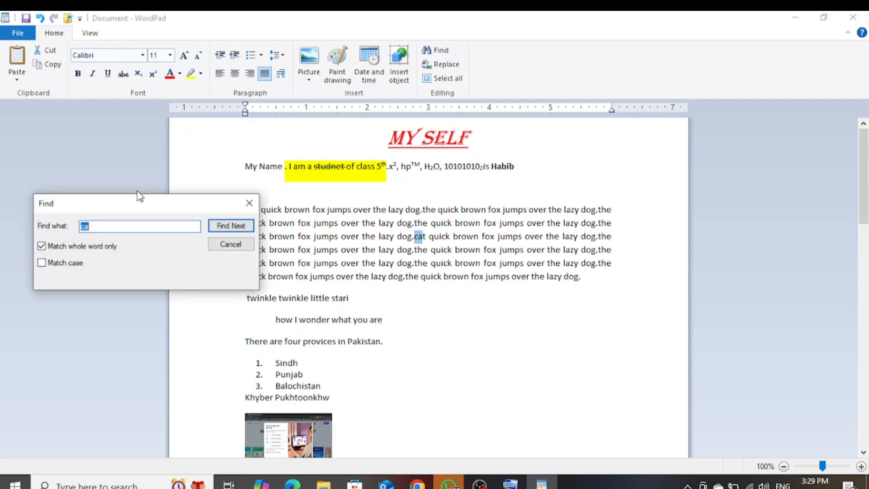
pyautogui.click(338, 263)
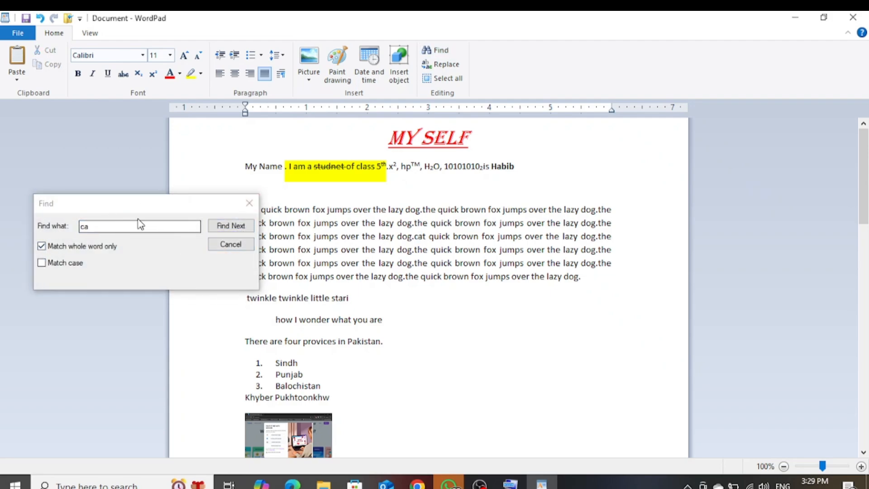
pyautogui.click(224, 227)
pyautogui.click(216, 274)
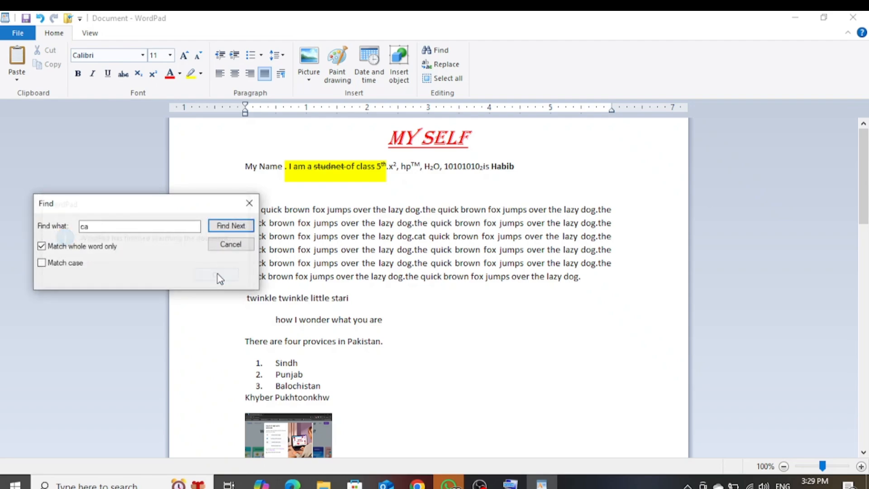
# Step: Complete the search term to "cat" and find it as a whole word
pyautogui.click(117, 230)
pyautogui.write('t')
pyautogui.click(240, 229)
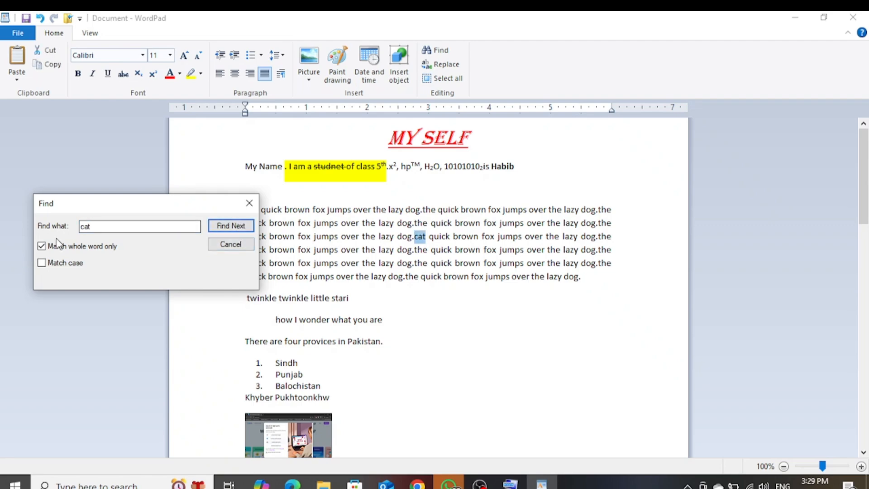
# Step: Change the search term to "Cat" and on to "Dog", and find "Dog" as a whole word without case matching
pyautogui.click(84, 228)
pyautogui.write('C')
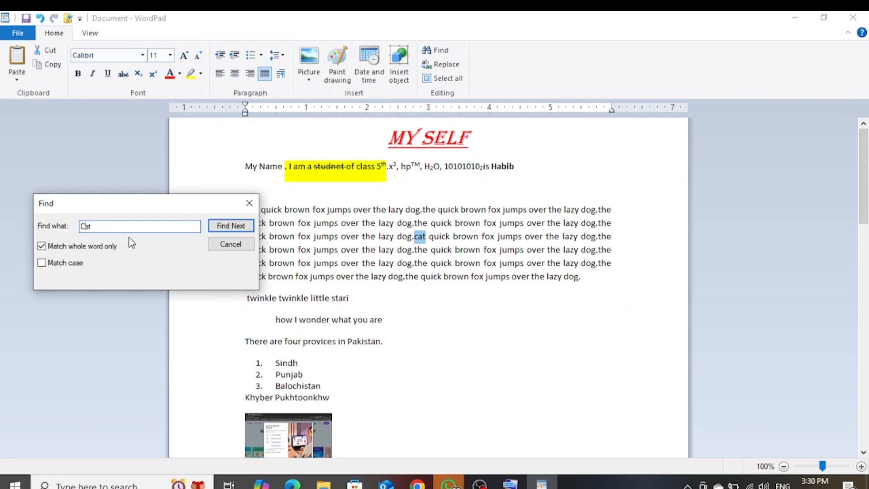
pyautogui.moveTo(124, 226); pyautogui.dragTo(16, 228)
pyautogui.write('Dog')
pyautogui.click(230, 226)
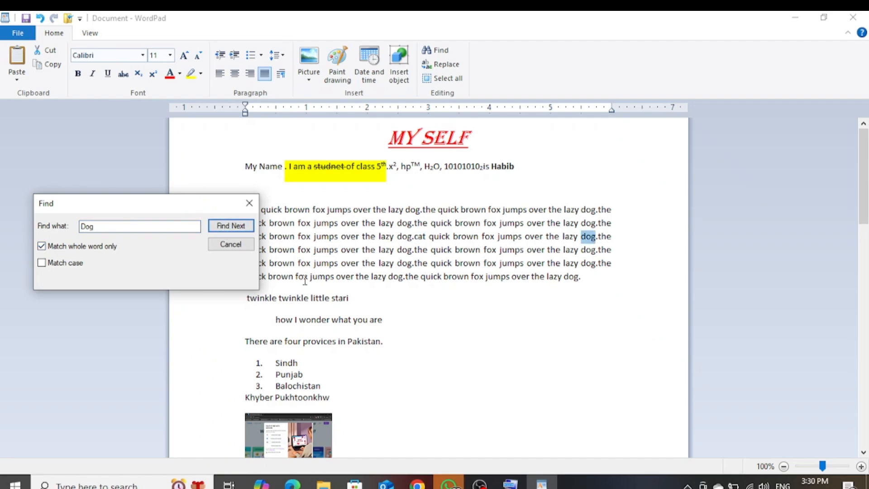
# Step: Turn on case matching and search for "Dog" again, dismissing the message that follows
pyautogui.click(87, 227)
pyautogui.moveTo(86, 228)
pyautogui.mouseDown()
pyautogui.moveTo(78, 227)
pyautogui.moveTo(95, 229)
pyautogui.mouseUp()
pyautogui.click(41, 263)
pyautogui.click(234, 227)
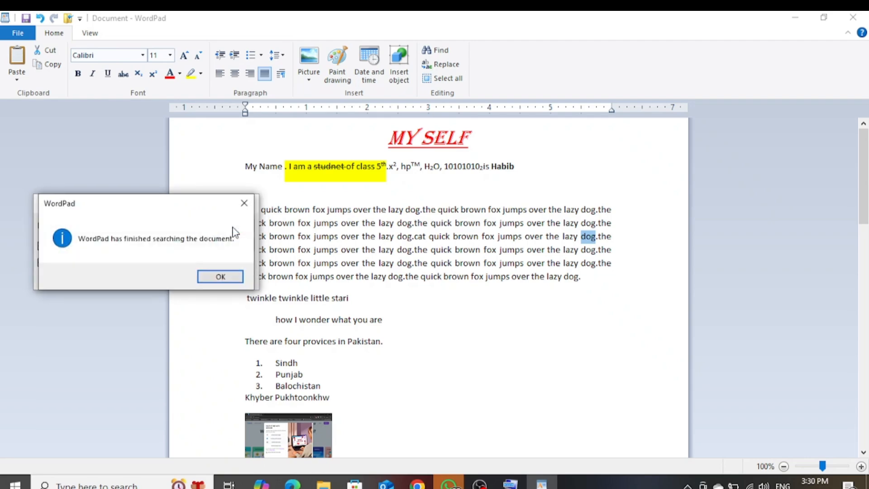
pyautogui.click(219, 275)
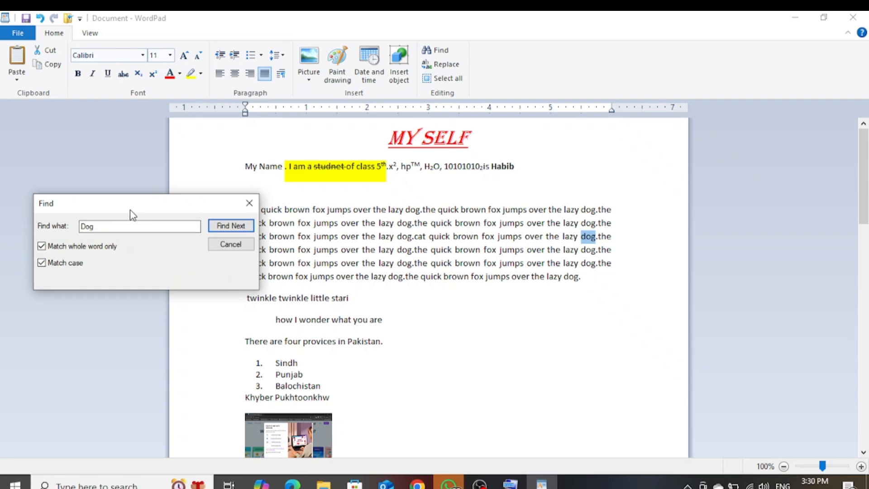
# Step: Find the person's first name with whole-word and case matching on, and close the search
pyautogui.doubleClick(102, 232)
pyautogui.write('Habib')
pyautogui.click(254, 225)
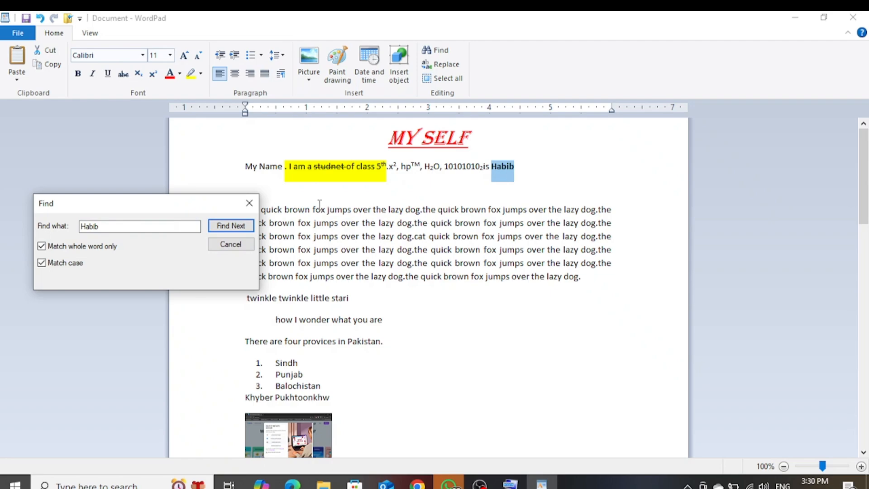
pyautogui.click(230, 244)
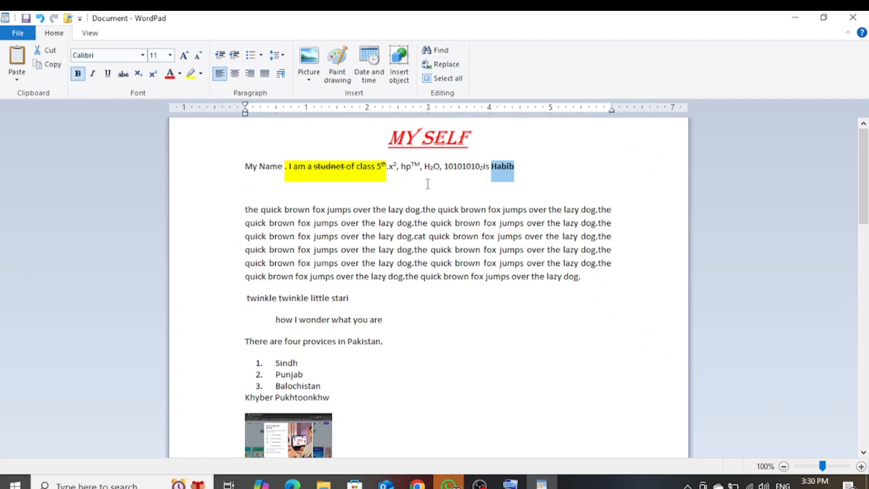
# Step: Manually replace the first "dog" in the opening line of the quick brown fox paragraph with "cat"
pyautogui.click(421, 235)
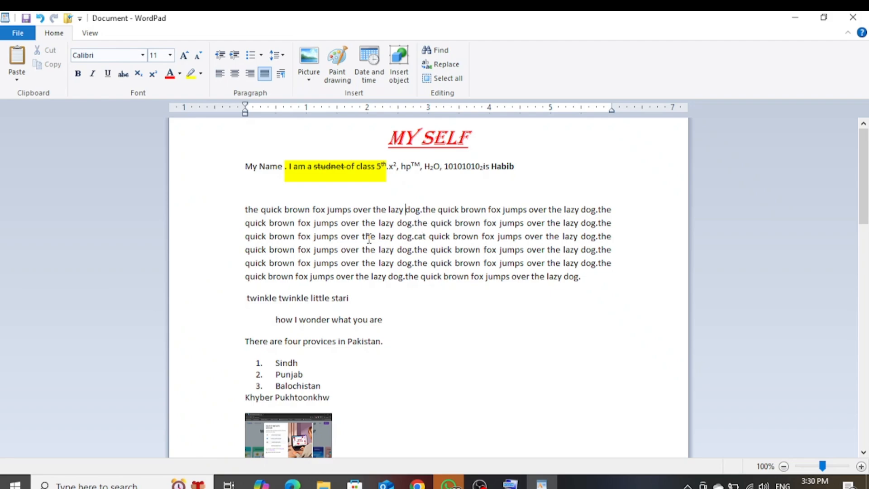
pyautogui.hotkey('shift', 'Right')
pyautogui.hotkey('shift', 'Right')
pyautogui.hotkey('shift', 'Right')
pyautogui.press('Left')
pyautogui.hotkey('shift', 'Right')
pyautogui.hotkey('shift', 'Right')
pyautogui.hotkey('shift', 'Right')
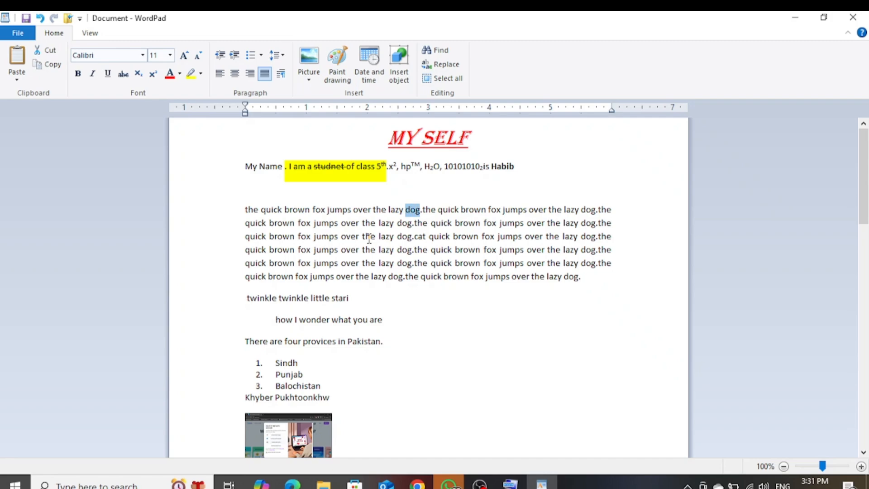
pyautogui.write('cat')
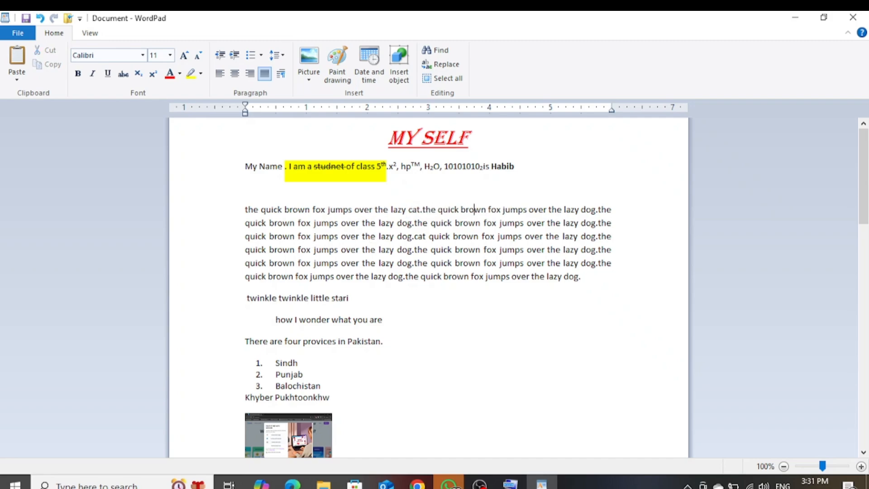
# Step: Set up a replacement of "dog" with "cat", with whole-word and case matching off, and find the next occurrence
pyautogui.moveTo(580, 209); pyautogui.dragTo(596, 209)
pyautogui.click(592, 223)
pyautogui.click(443, 65)
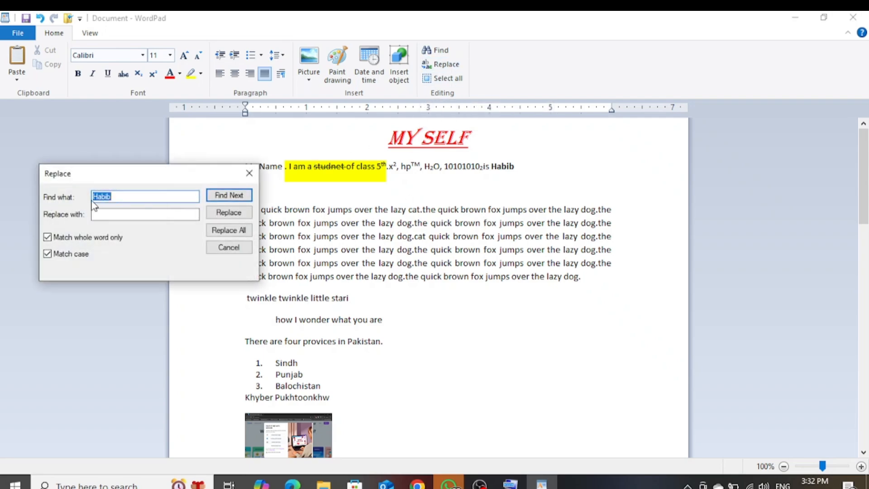
pyautogui.click(47, 237)
pyautogui.click(48, 254)
pyautogui.moveTo(122, 197); pyautogui.dragTo(74, 199)
pyautogui.write('dog')
pyautogui.click(103, 213)
pyautogui.write('cat')
pyautogui.click(229, 195)
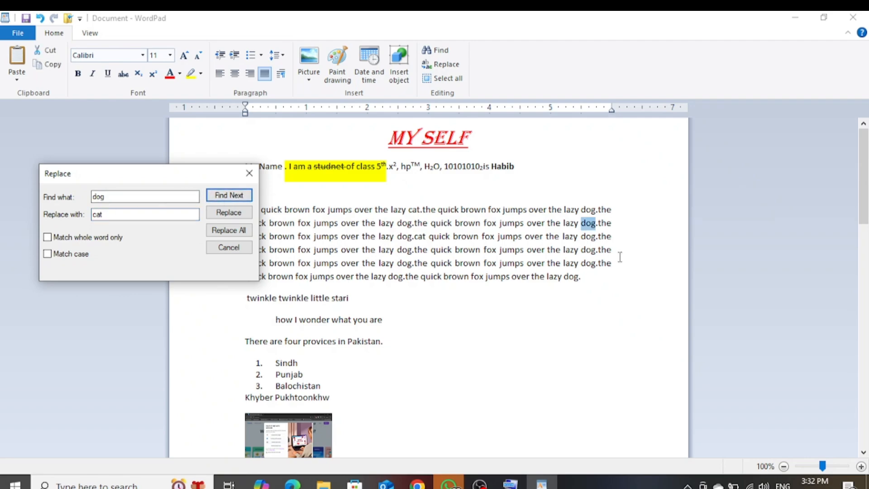
# Step: Replace the found "dog" with "cat", apply the replacement to all remaining occurrences, and check the paragraph
pyautogui.click(232, 216)
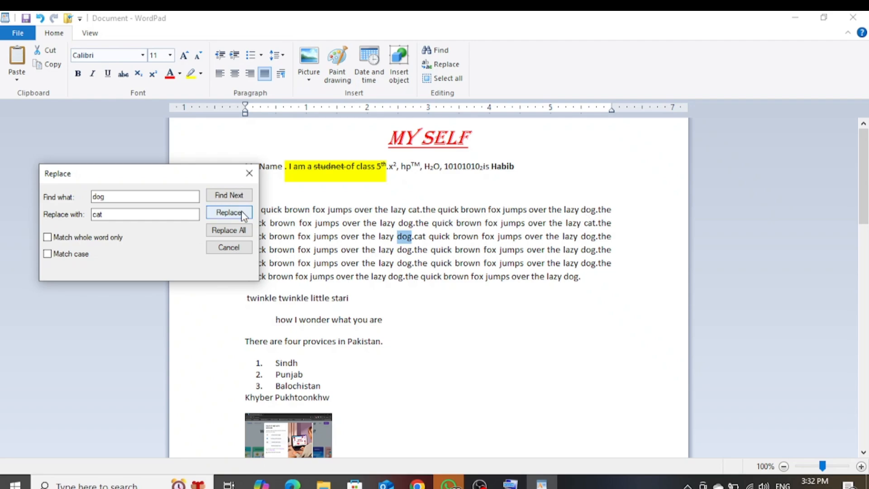
pyautogui.click(227, 235)
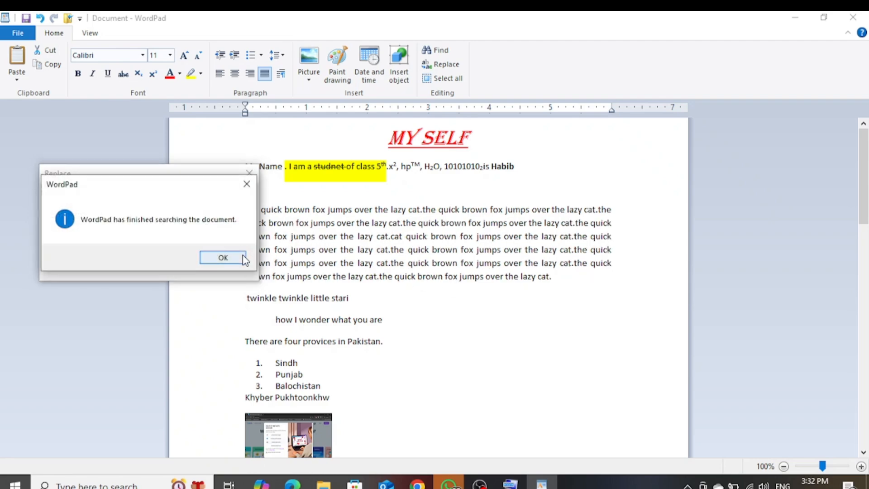
pyautogui.click(223, 257)
pyautogui.click(226, 249)
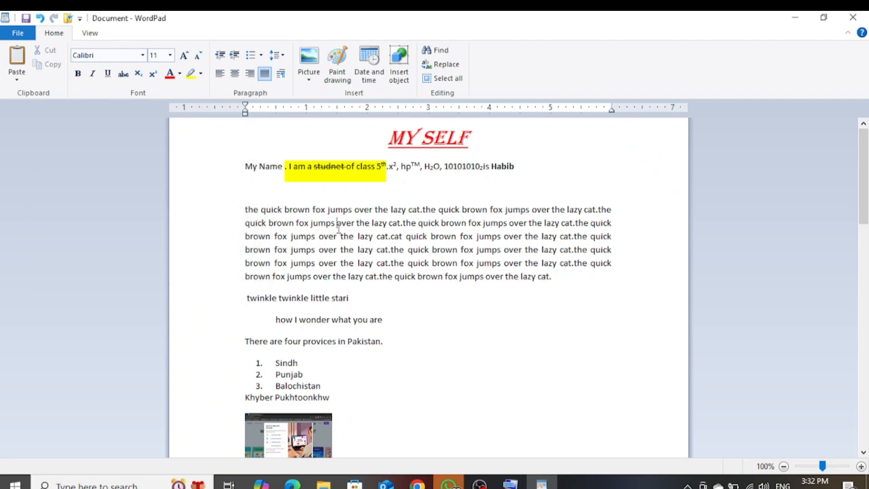
pyautogui.moveTo(560, 278); pyautogui.dragTo(335, 202)
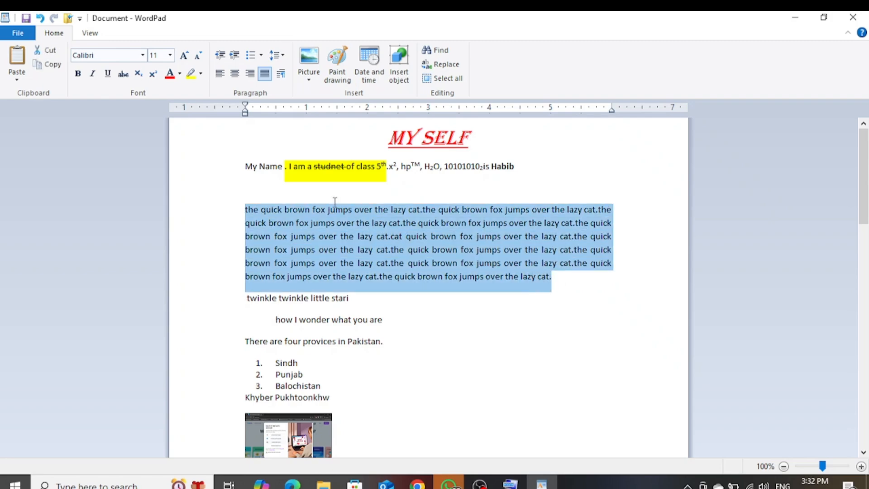
pyautogui.click(360, 196)
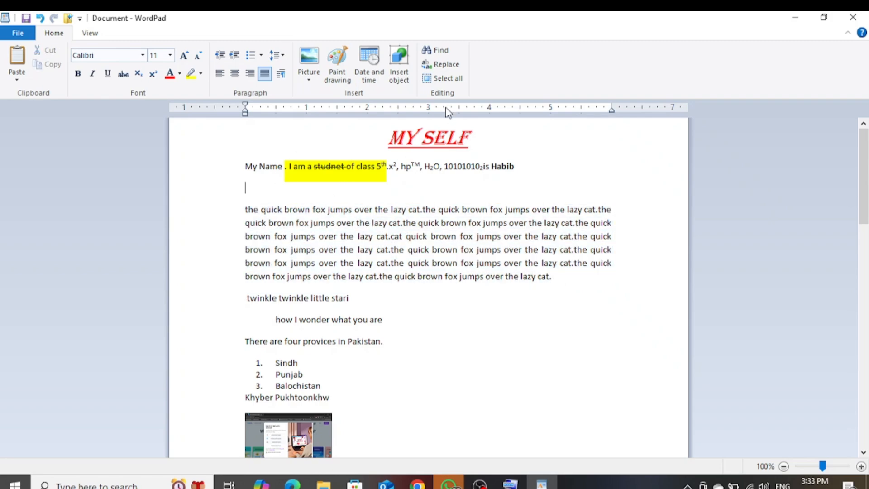
# Step: Select the entire document contents, look over the selection from end to start, and clear it
pyautogui.click(455, 82)
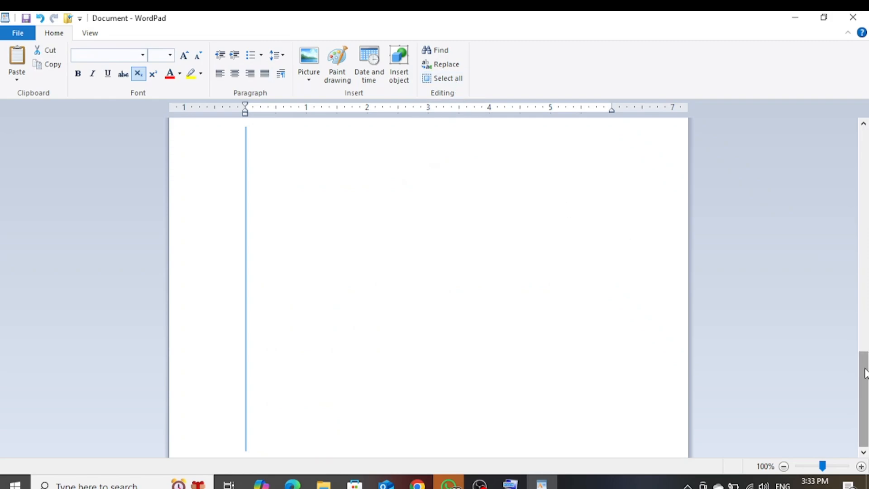
pyautogui.moveTo(865, 371); pyautogui.dragTo(843, 150)
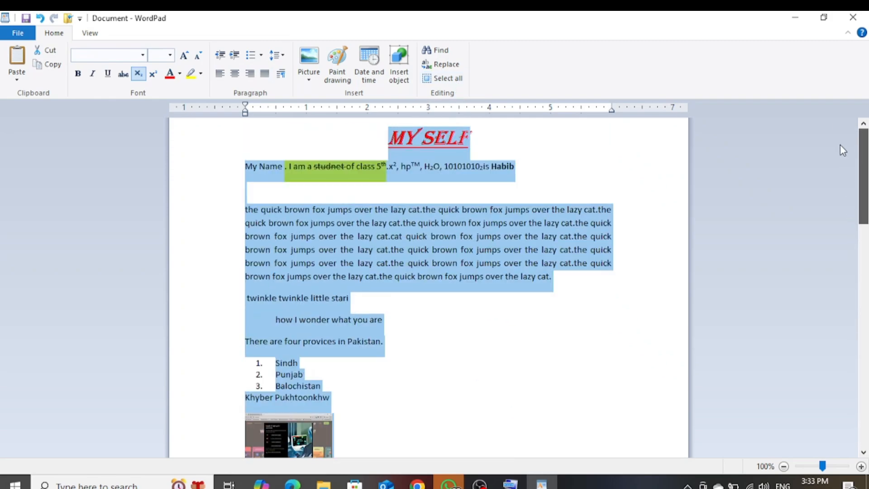
pyautogui.click(445, 195)
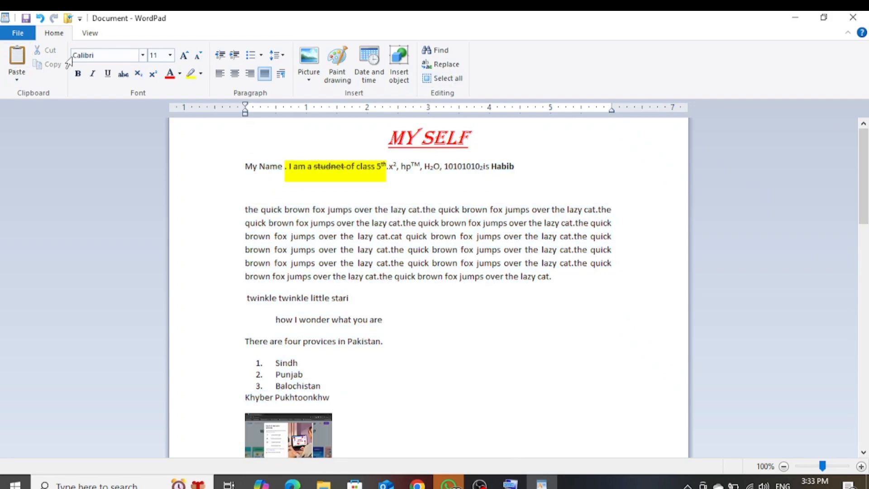
pyautogui.click(89, 39)
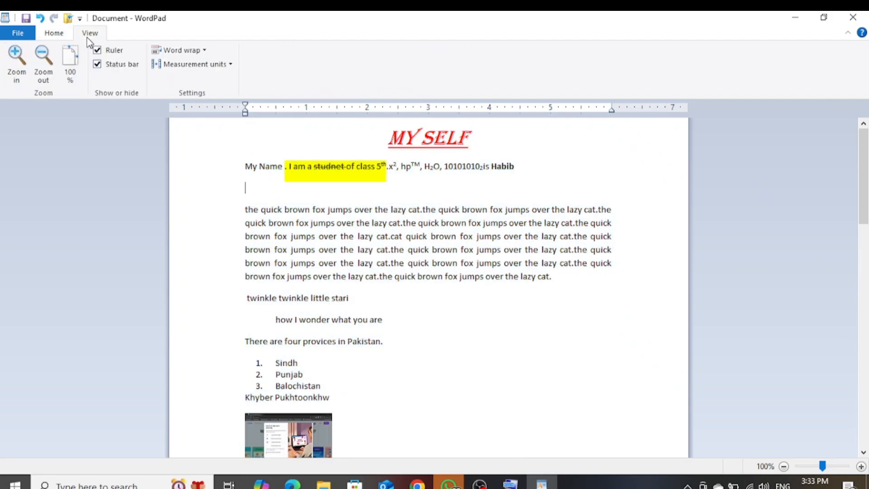
pyautogui.click(54, 33)
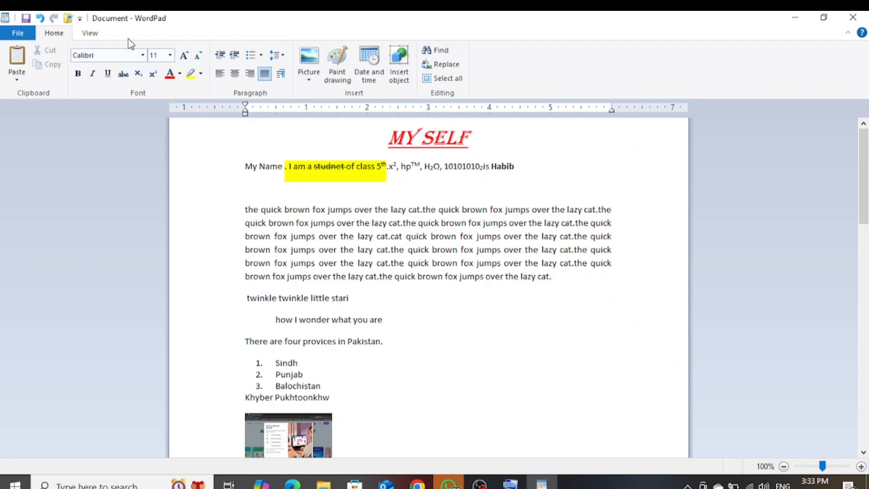
pyautogui.click(92, 36)
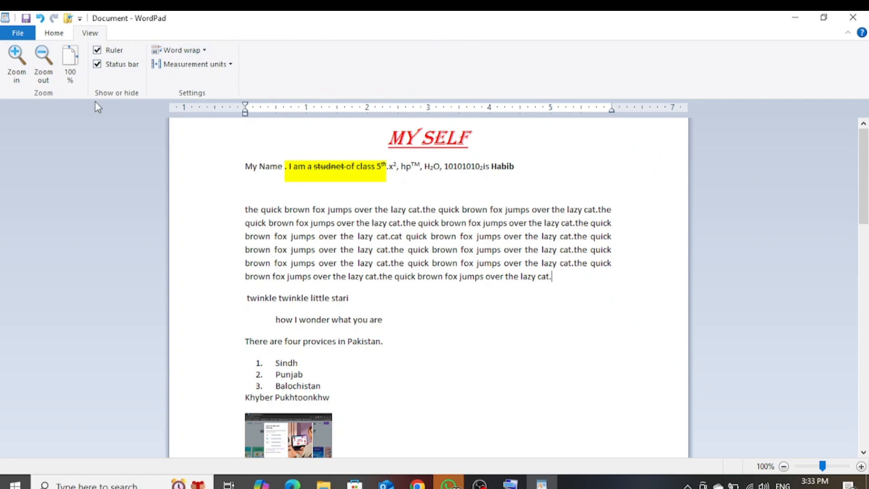
pyautogui.click(52, 33)
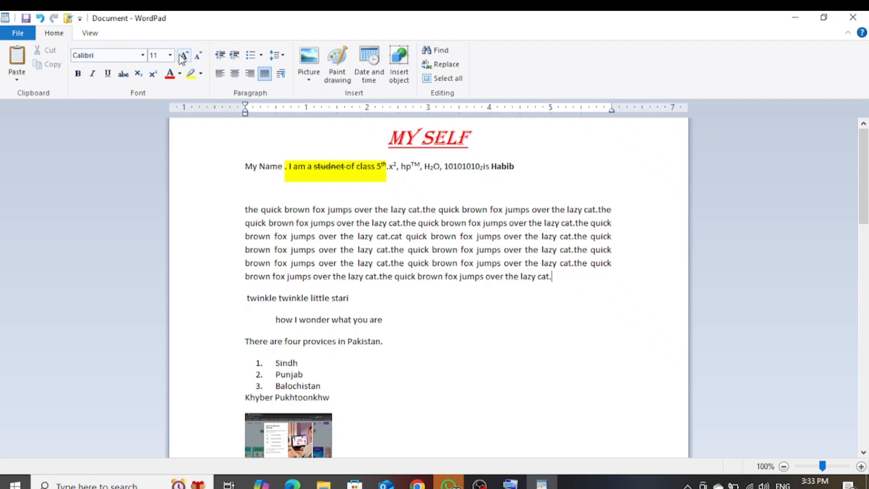
# Step: Zoom in on the document stepwise to 190%
pyautogui.click(90, 32)
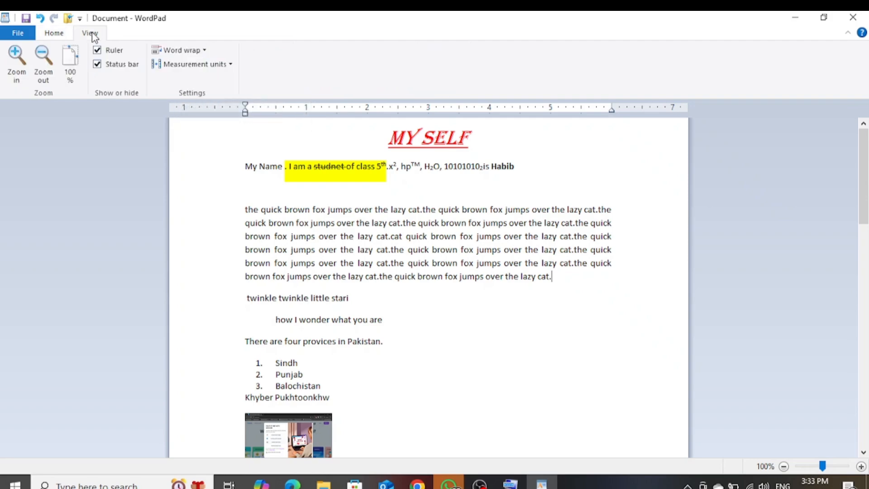
pyautogui.click(23, 67)
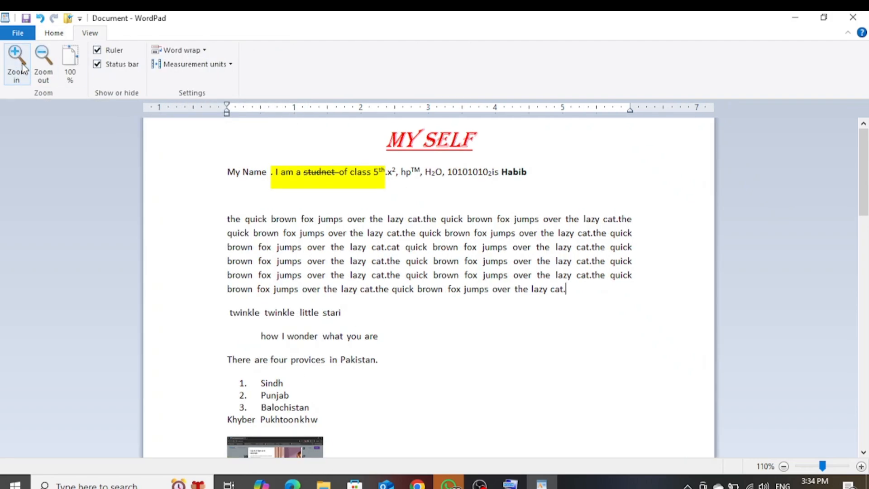
pyautogui.doubleClick(22, 68)
pyautogui.click(22, 69)
pyautogui.click(23, 68)
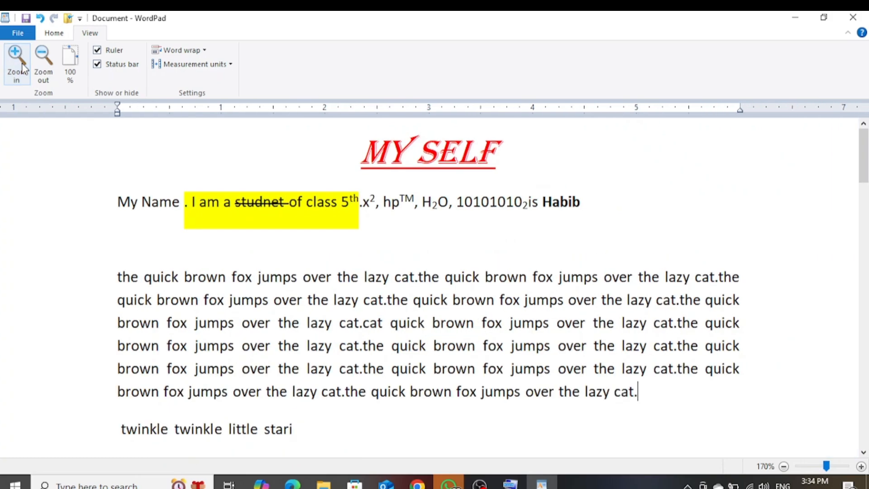
pyautogui.click(23, 67)
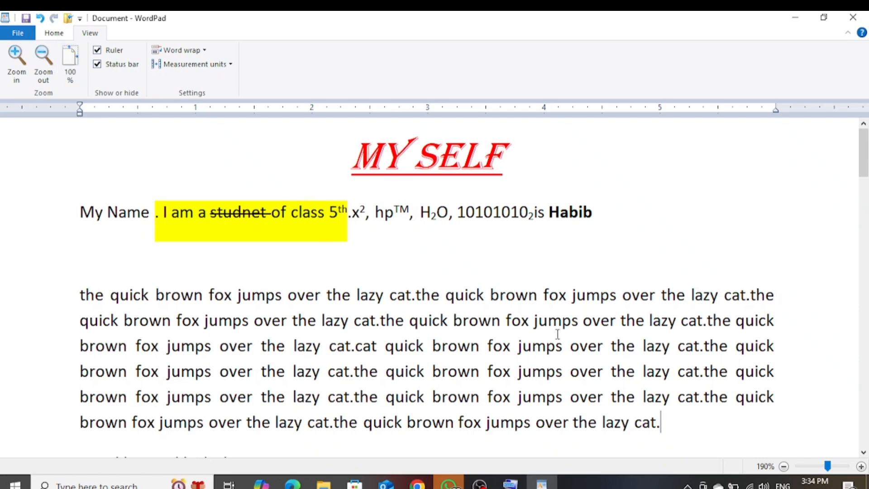
# Step: Enlarge the view to 252%, reduce it in steps to 190%, and reset the zoom to 100%
pyautogui.moveTo(827, 465)
pyautogui.mouseDown()
pyautogui.moveTo(839, 467)
pyautogui.moveTo(831, 466)
pyautogui.mouseUp()
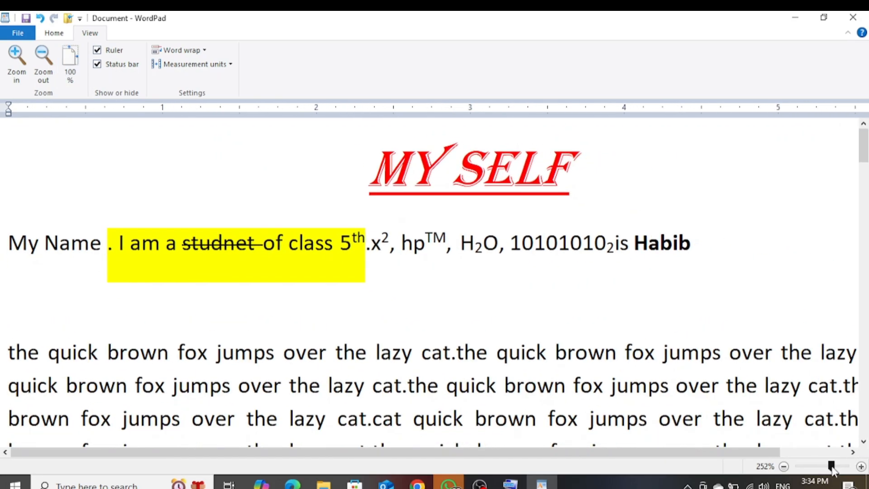
pyautogui.click(785, 466)
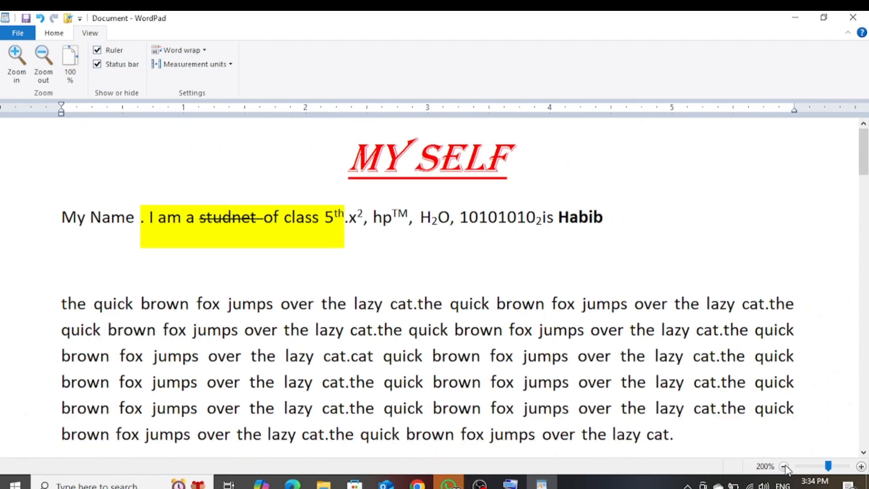
pyautogui.click(785, 466)
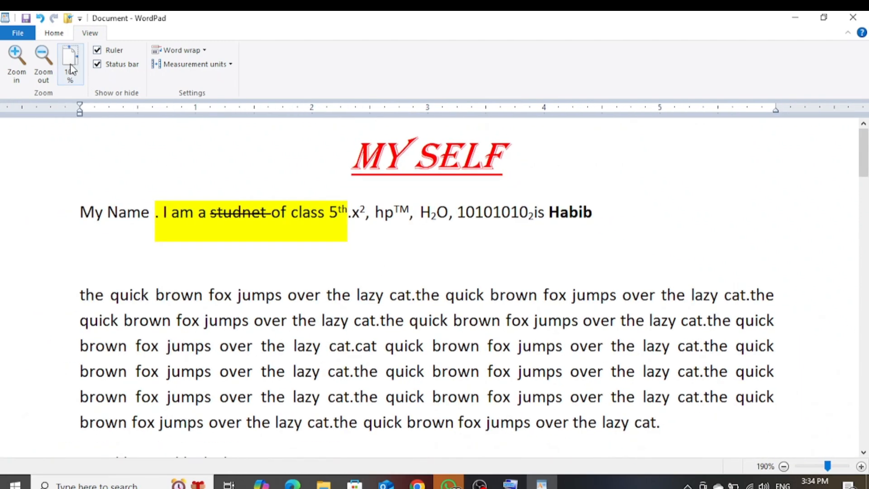
pyautogui.click(69, 67)
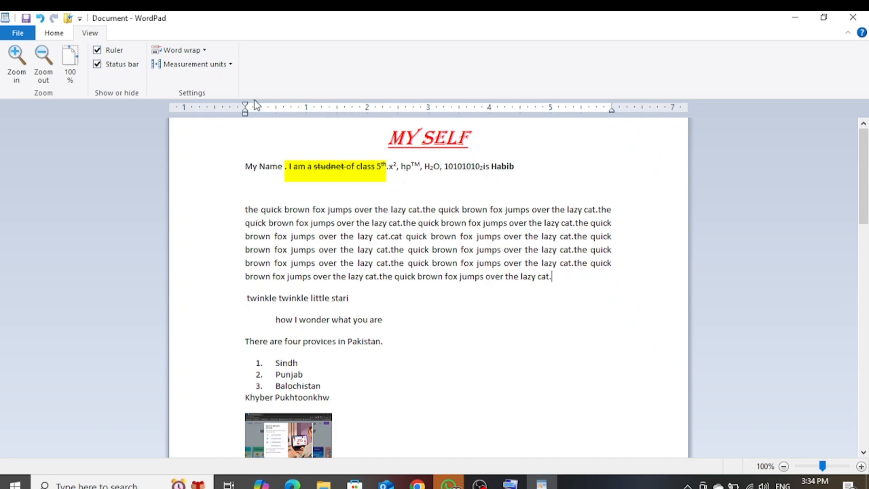
# Step: Hide and restore the ruler, and do the same with the status bar
pyautogui.click(100, 54)
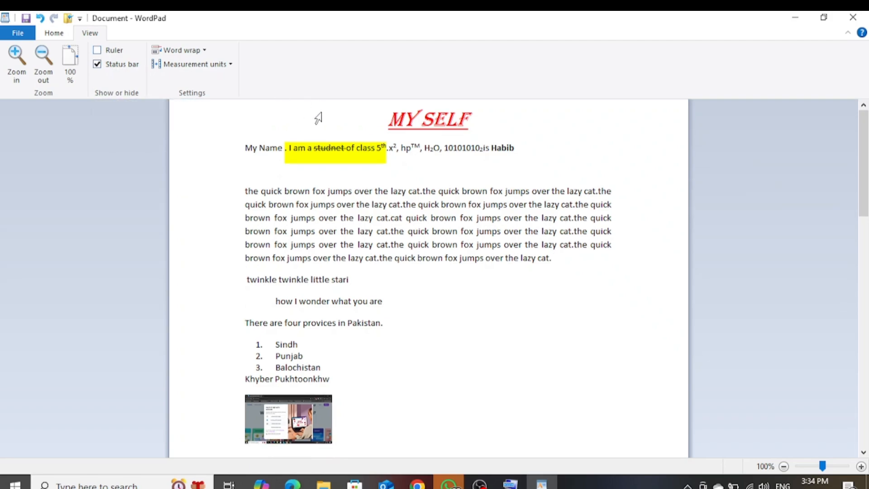
pyautogui.click(119, 51)
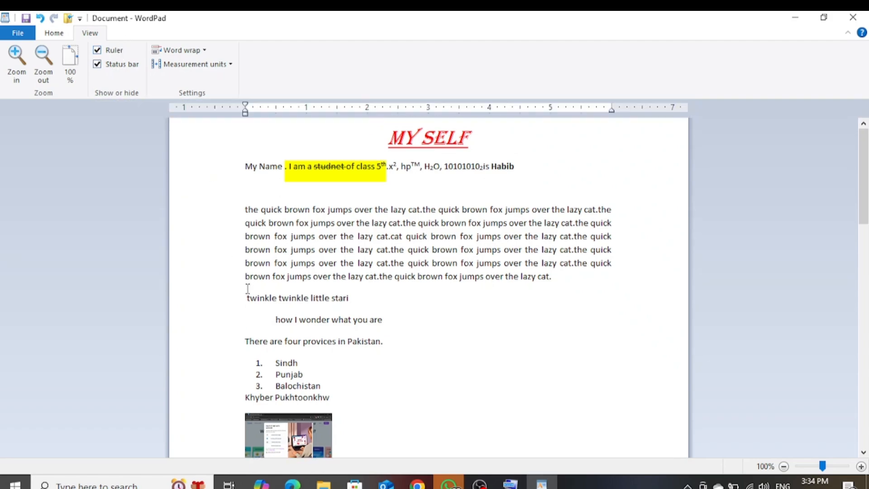
pyautogui.click(120, 67)
pyautogui.click(120, 67)
pyautogui.click(120, 67)
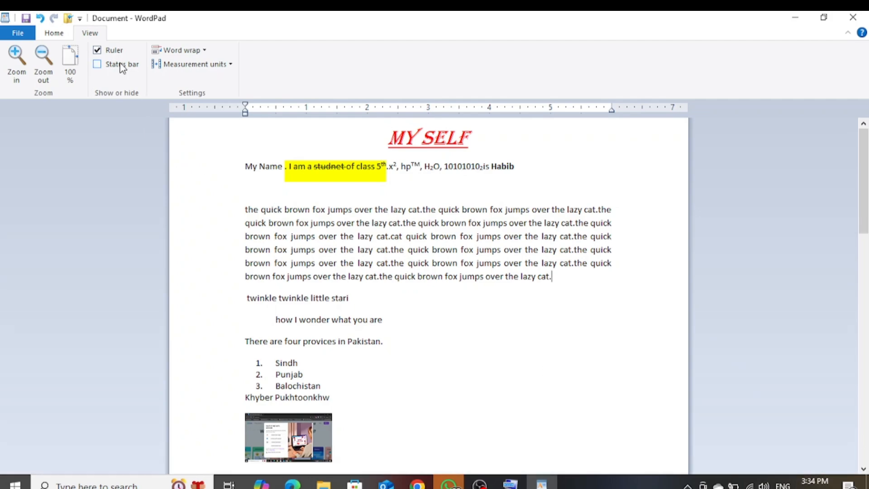
pyautogui.click(121, 67)
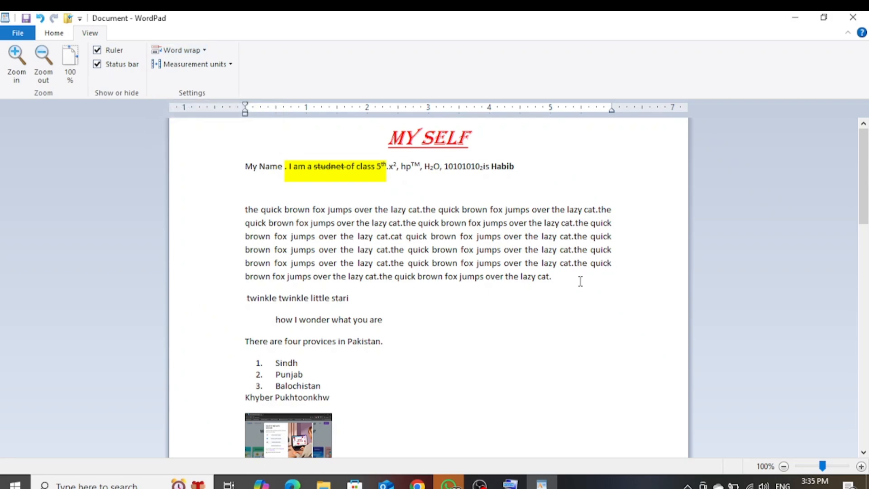
# Step: Append "the quic brown f" to the end of the fox paragraph, entering the final letter with the on-screen keyboard
pyautogui.write('the quic brown fo')
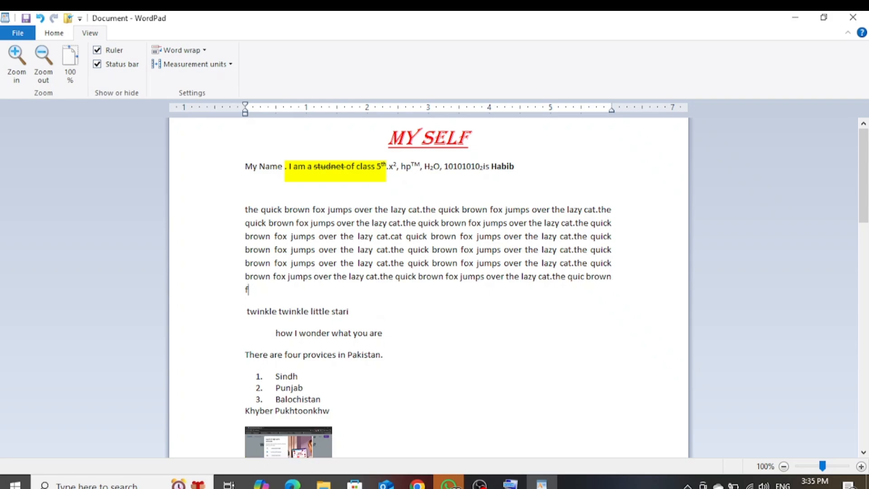
pyautogui.press('BackSpace')
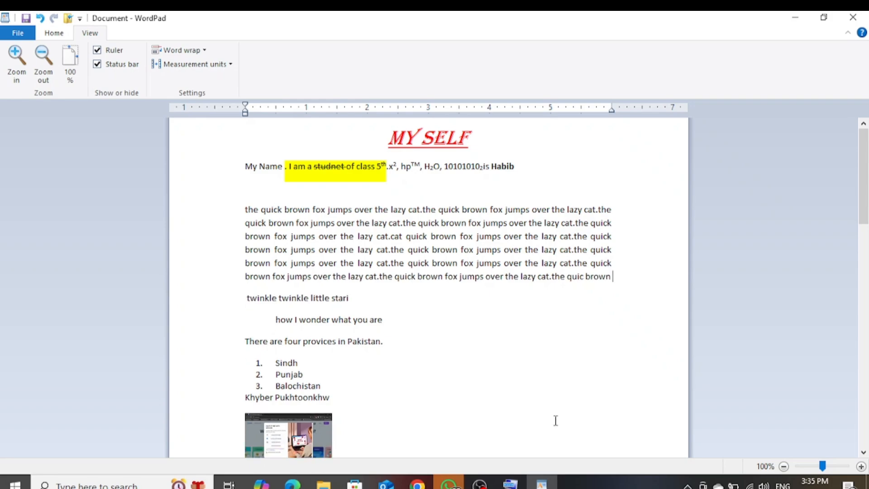
pyautogui.click(510, 483)
pyautogui.click(298, 443)
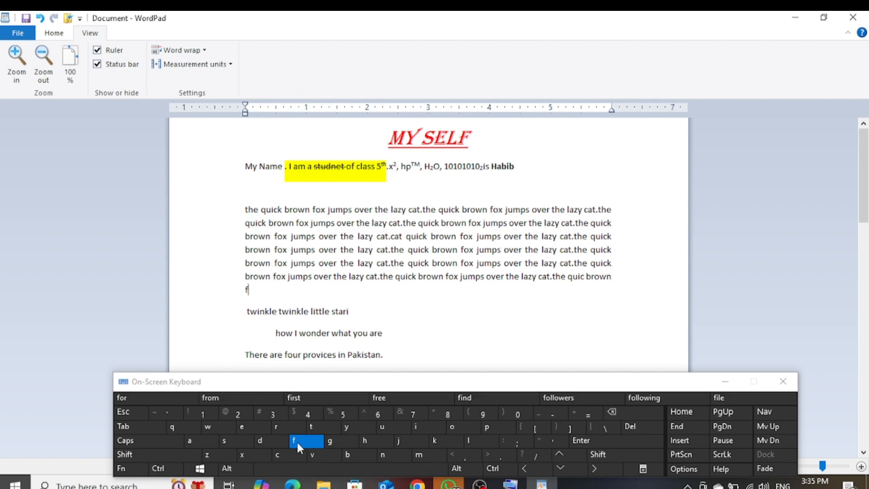
# Step: Turn off word wrap and break the fox paragraph after "the quic" in its fourth sentence, checking how far the long line extends
pyautogui.click(194, 55)
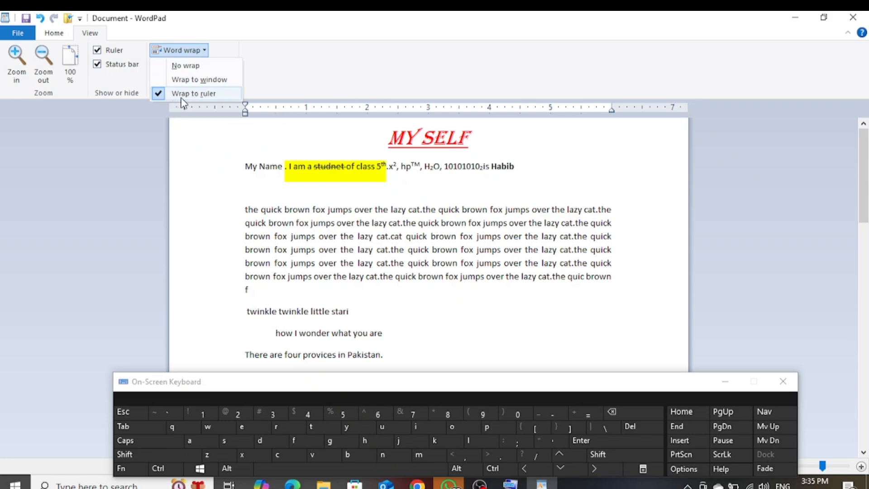
pyautogui.click(185, 72)
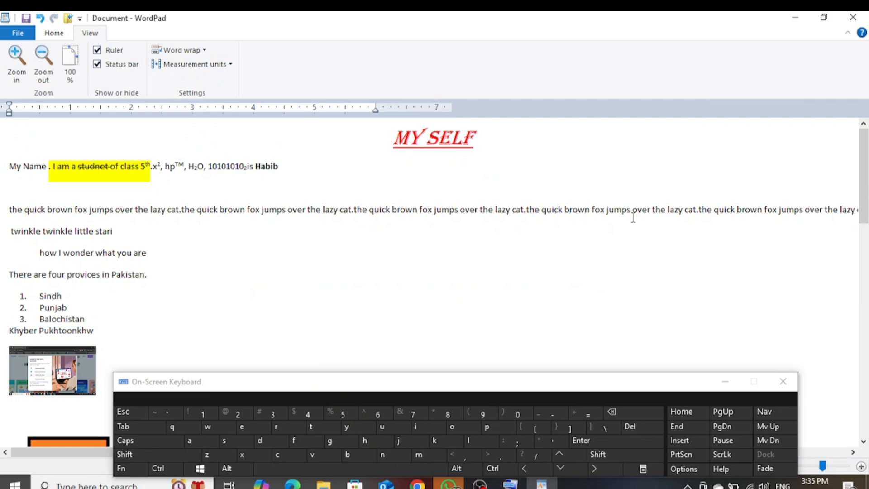
pyautogui.click(627, 442)
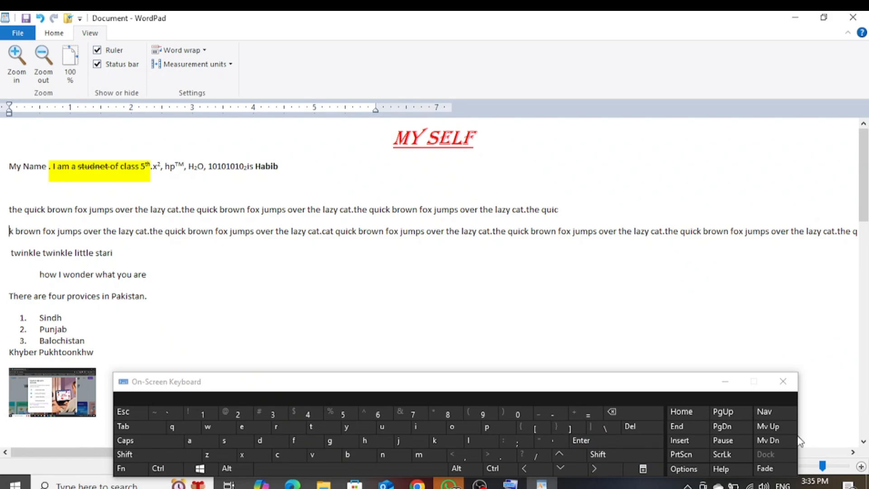
pyautogui.click(852, 453)
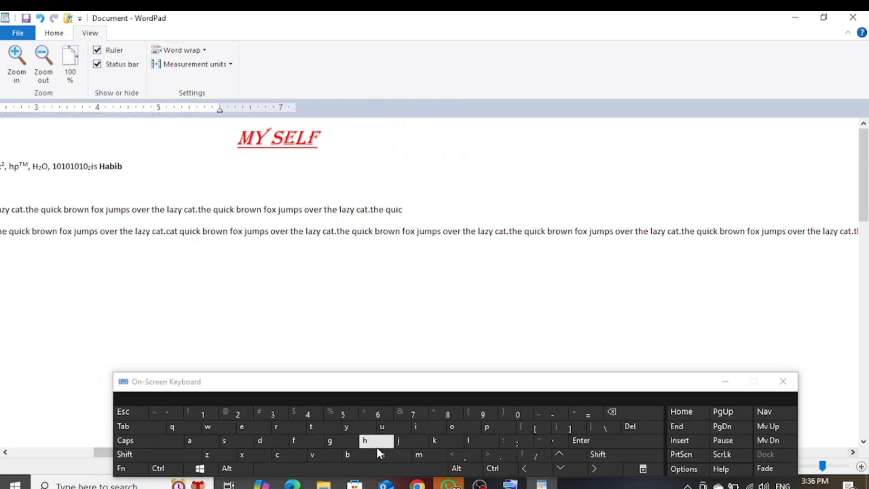
pyautogui.moveTo(104, 452); pyautogui.dragTo(3, 447)
# Step: Set word wrap to wrap to window, and switch it back to wrap to ruler
pyautogui.click(194, 50)
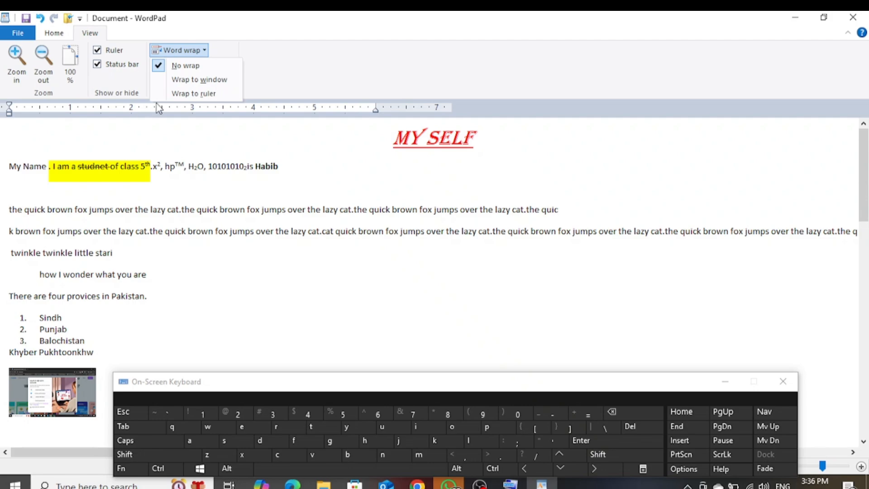
pyautogui.click(184, 80)
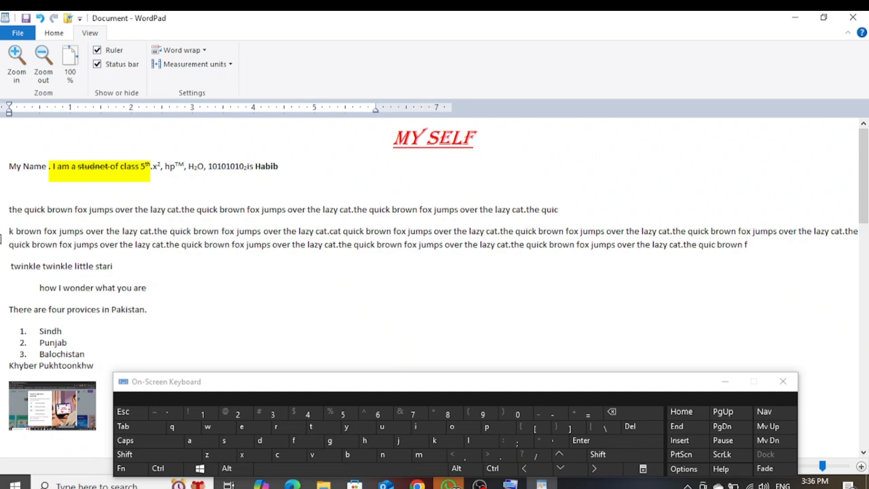
pyautogui.click(179, 50)
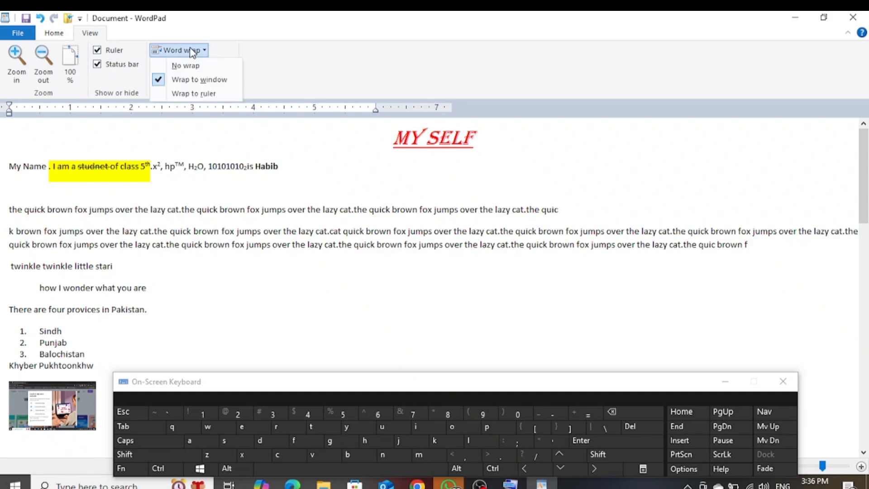
pyautogui.click(181, 94)
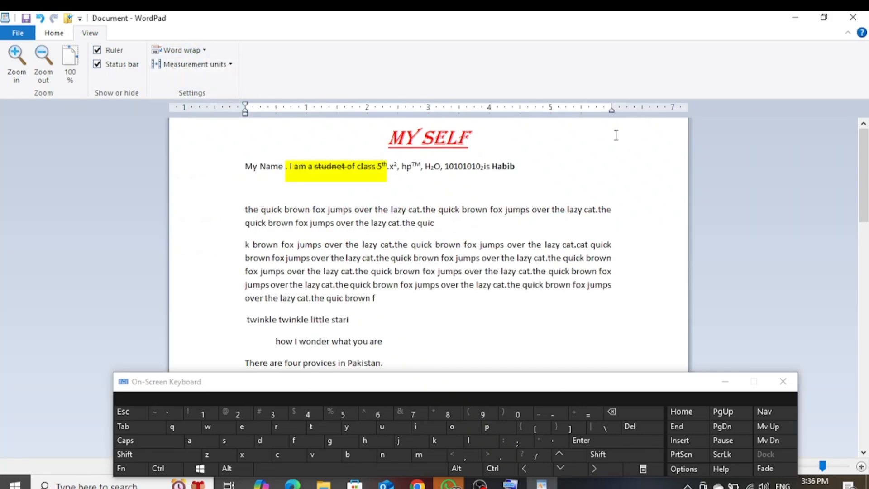
# Step: Change the ruler's measurement units to centimeters and picas, and return them to inches
pyautogui.scroll(-1, 724, 209)
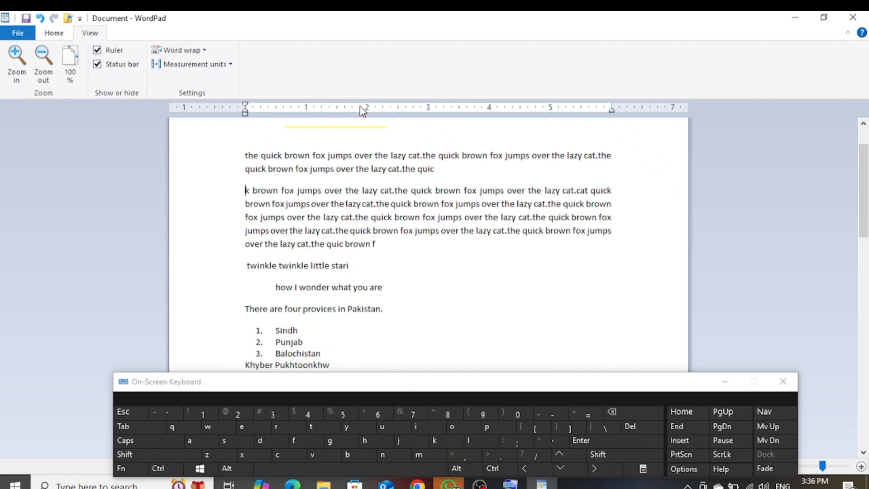
pyautogui.click(211, 67)
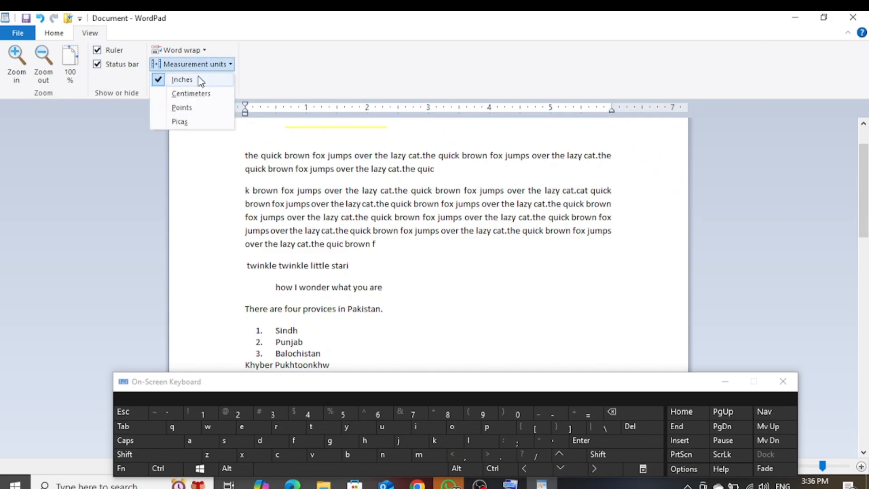
pyautogui.click(198, 93)
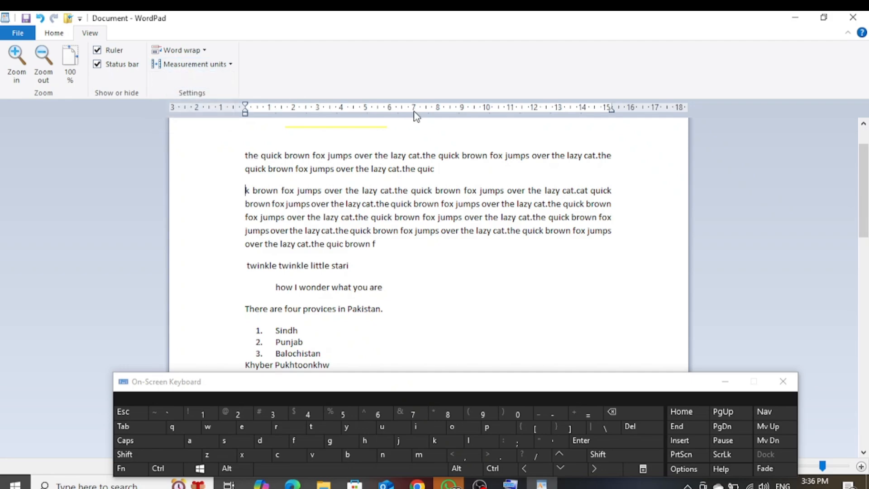
pyautogui.click(179, 63)
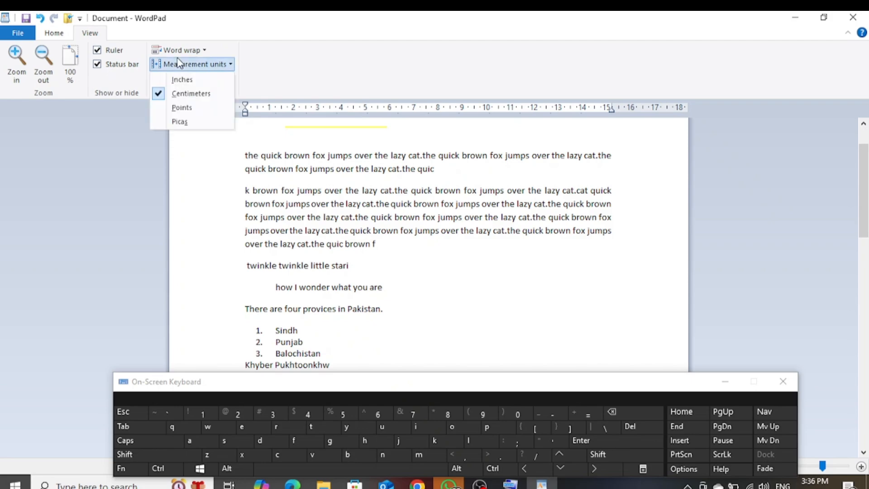
pyautogui.click(188, 121)
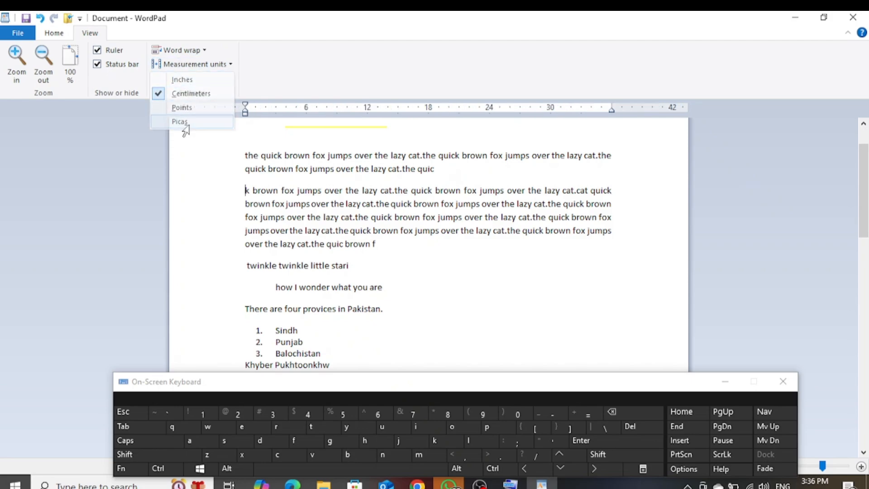
pyautogui.click(203, 67)
pyautogui.click(196, 81)
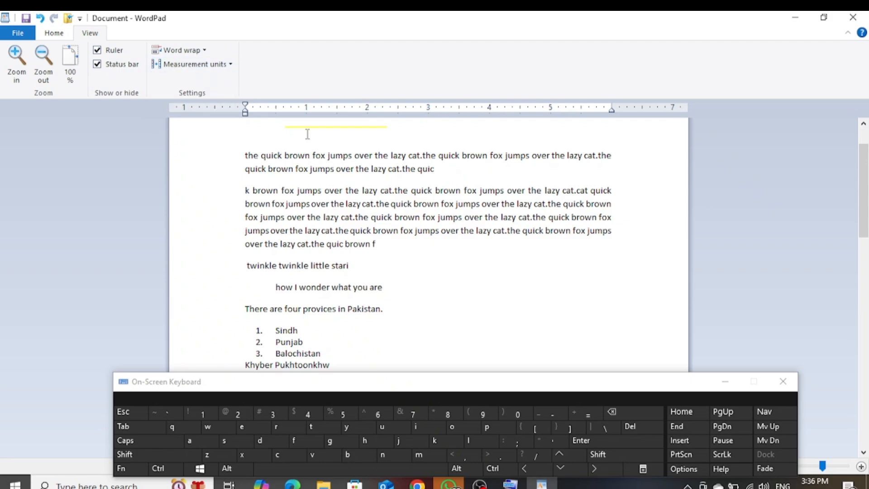
# Step: Look through the document from its heading to the inserted objects and close the on-screen keyboard
pyautogui.scroll(-1, 677, 142)
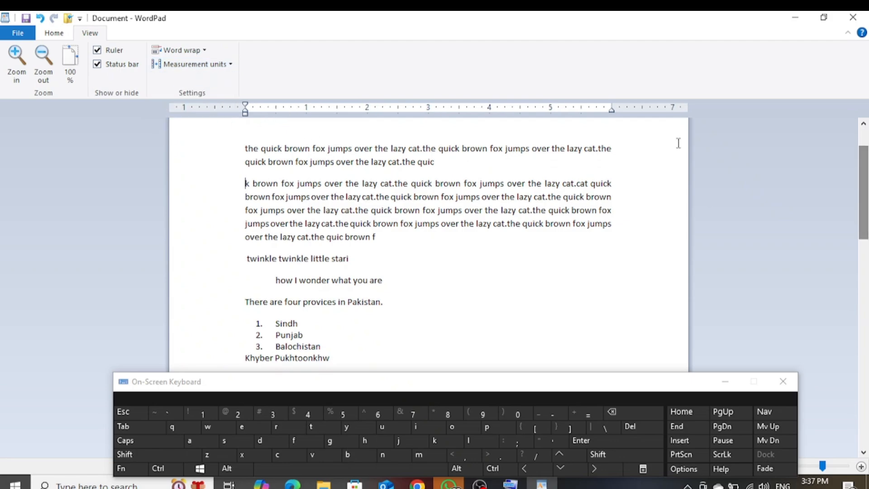
pyautogui.scroll(3, 473, 193)
pyautogui.click(54, 33)
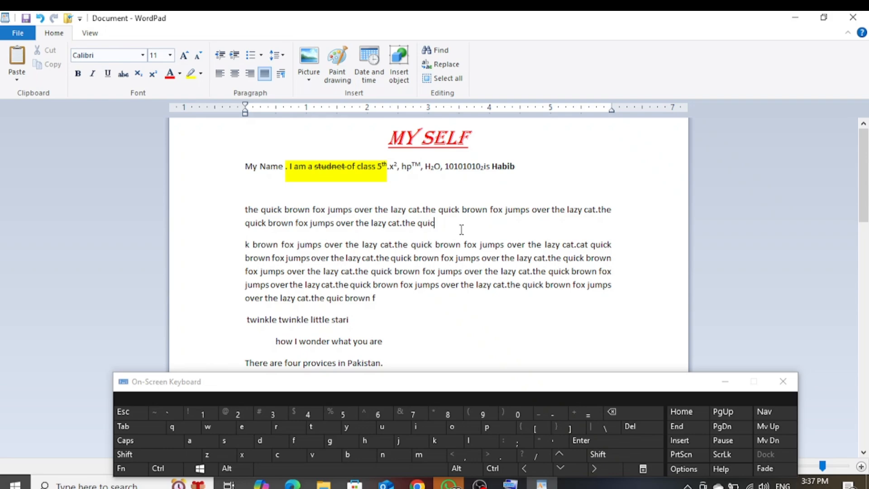
pyautogui.moveTo(856, 211); pyautogui.dragTo(865, 300)
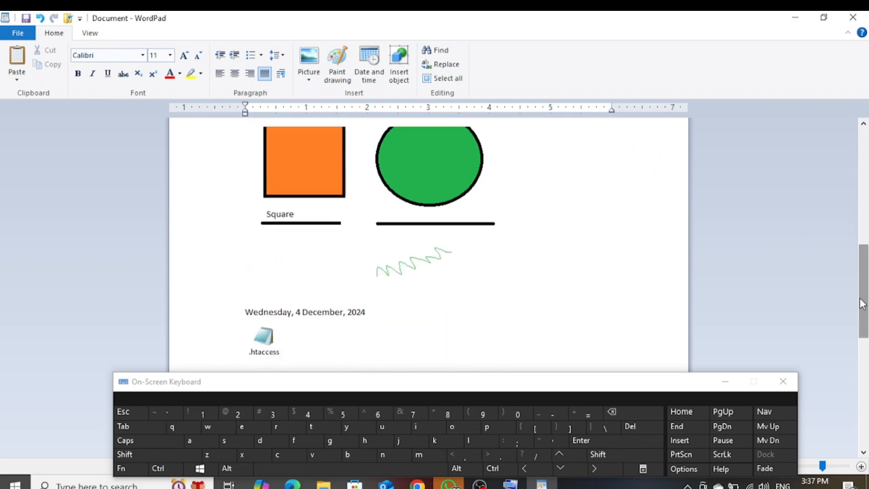
pyautogui.click(775, 381)
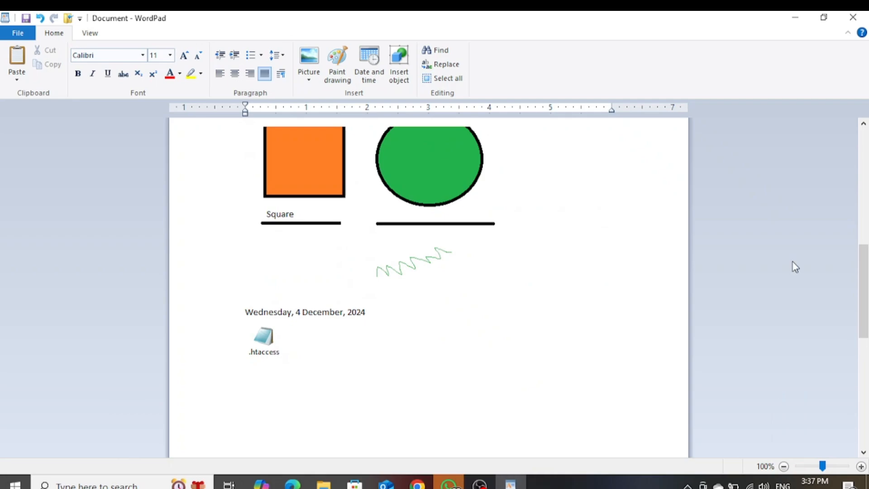
pyautogui.moveTo(865, 304); pyautogui.dragTo(812, 192)
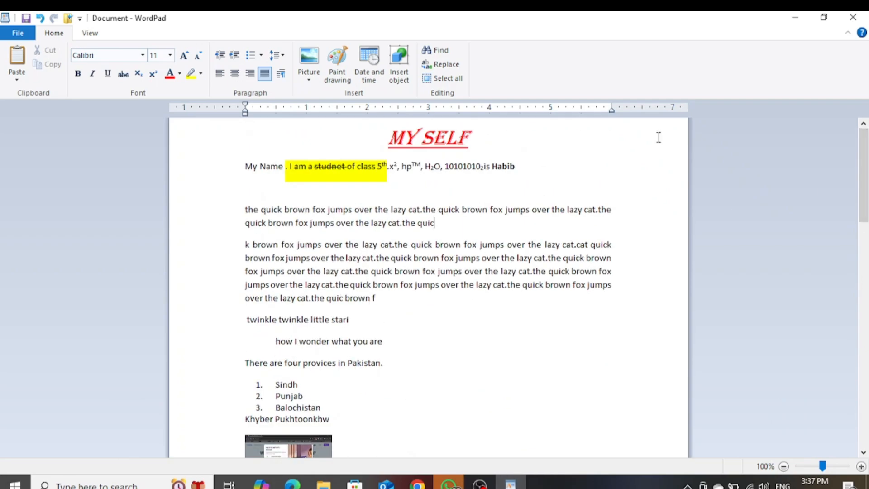
pyautogui.click(795, 17)
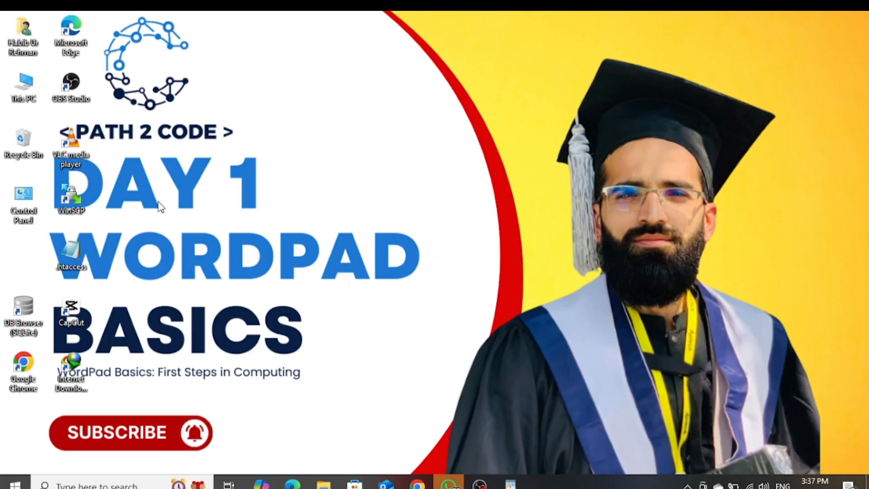
pyautogui.click(510, 483)
pyautogui.click(18, 34)
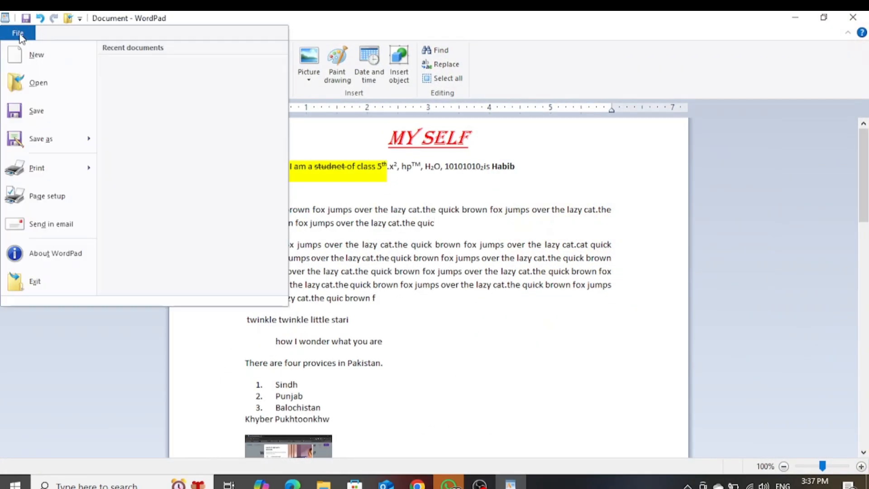
pyautogui.click(36, 112)
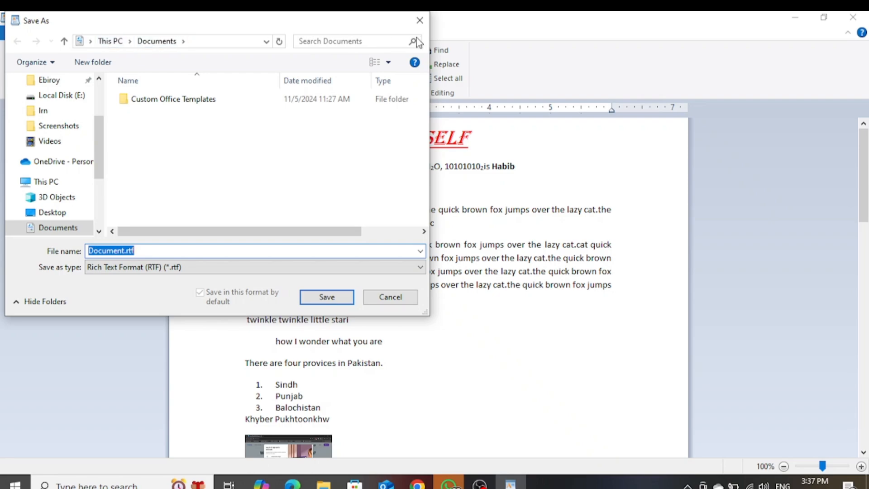
pyautogui.click(420, 20)
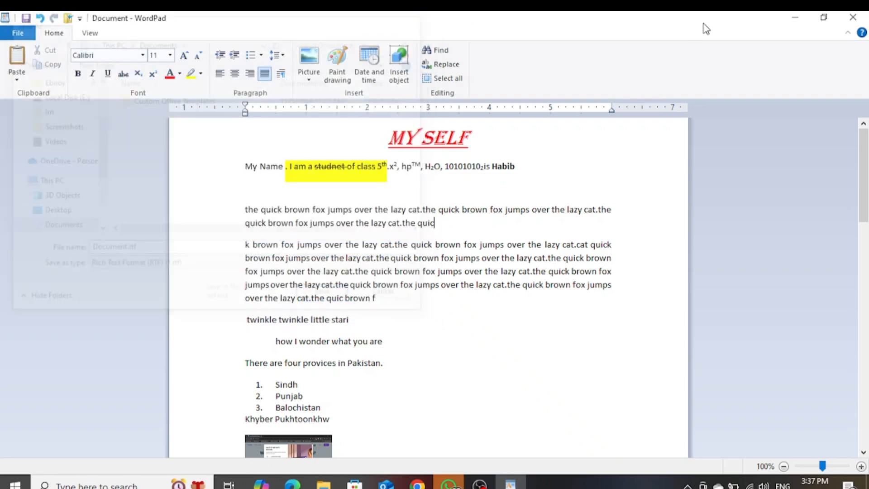
# Step: Look at the folders and drives in This PC, close its window, and return to the document
pyautogui.click(795, 18)
pyautogui.doubleClick(23, 86)
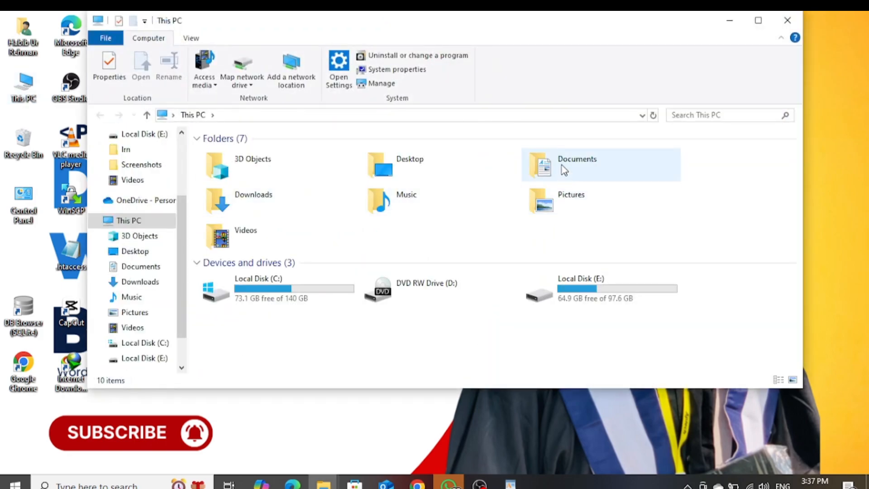
pyautogui.click(787, 20)
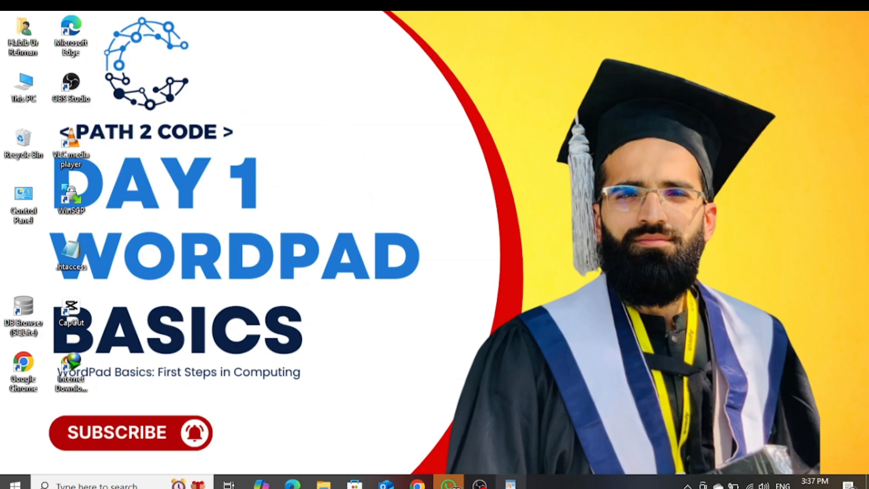
pyautogui.click(511, 483)
# Step: Save the document to the Desktop in Rich Text Format under the file name "wordpres class"
pyautogui.click(18, 32)
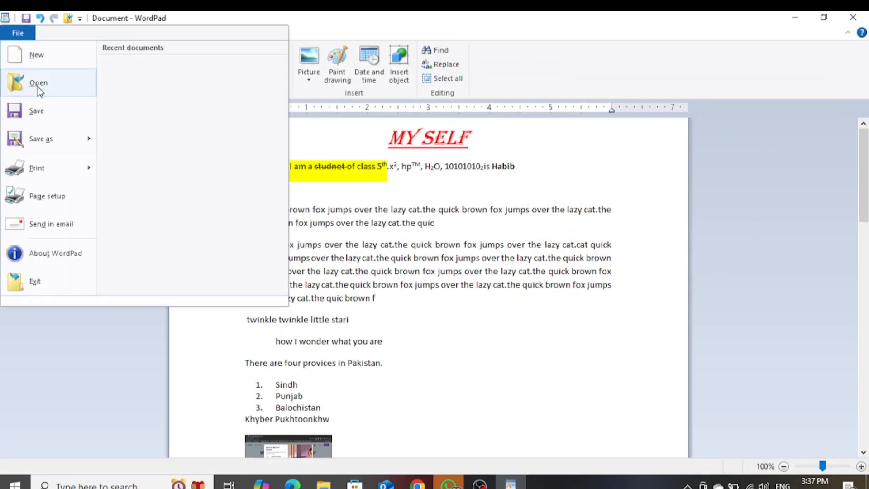
pyautogui.click(44, 116)
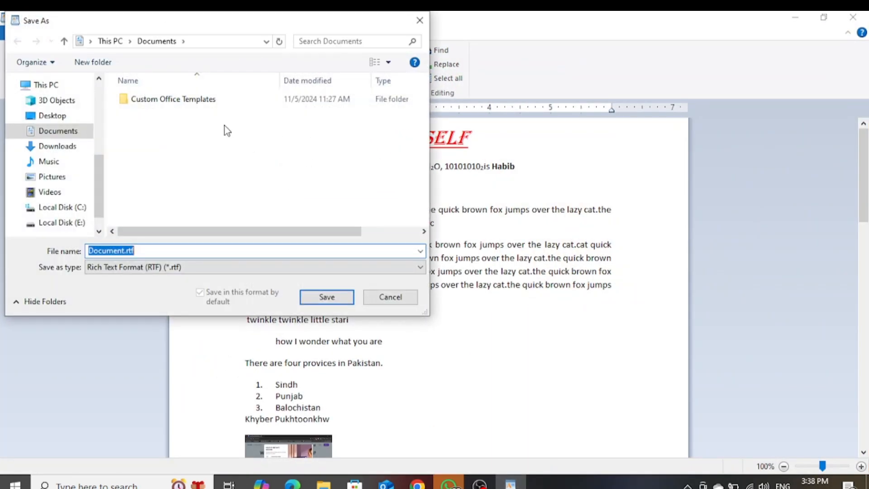
pyautogui.click(91, 41)
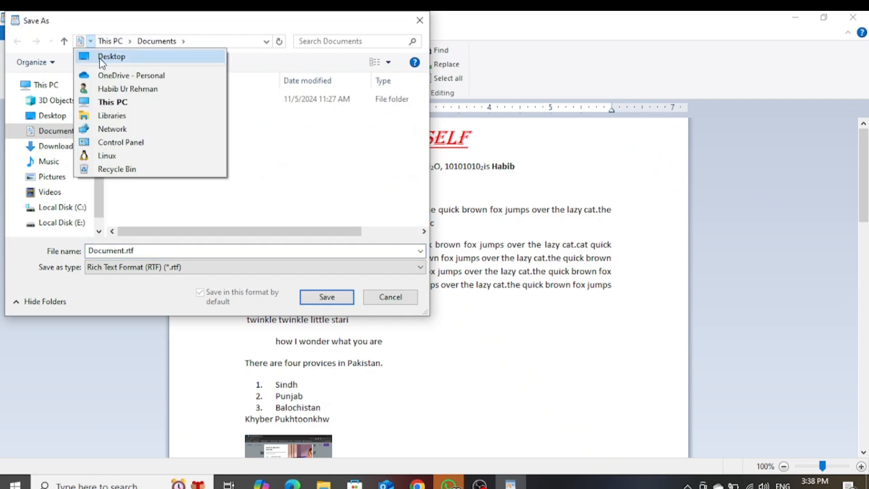
pyautogui.press('Escape')
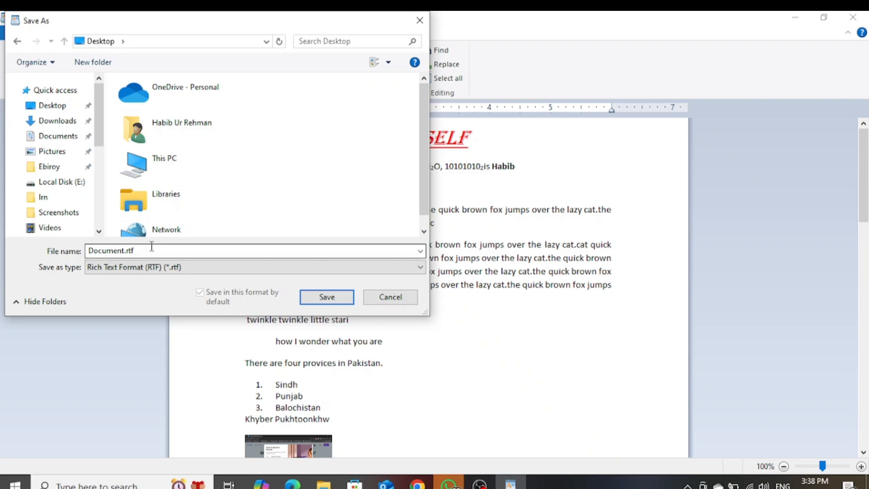
pyautogui.doubleClick(121, 251)
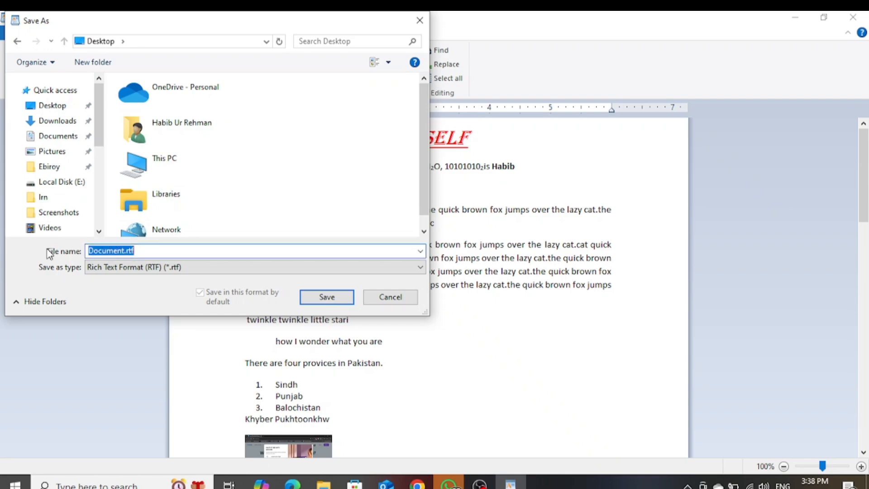
pyautogui.write('wordpres class')
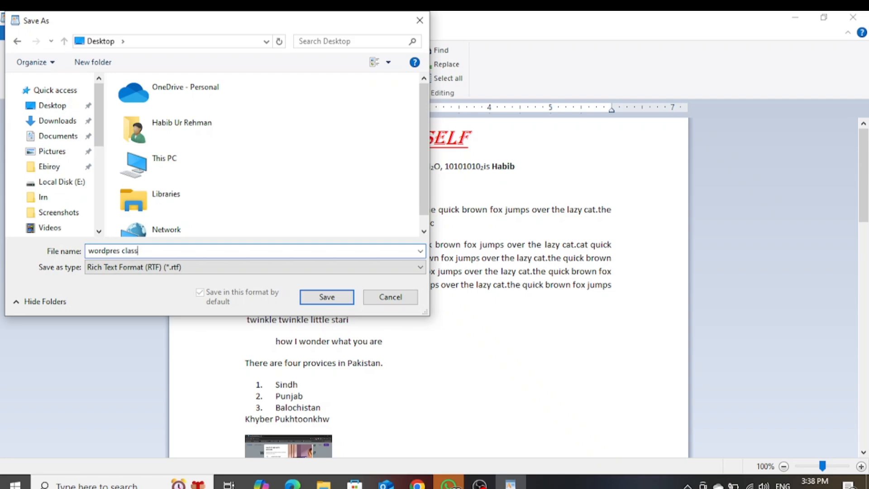
pyautogui.click(326, 297)
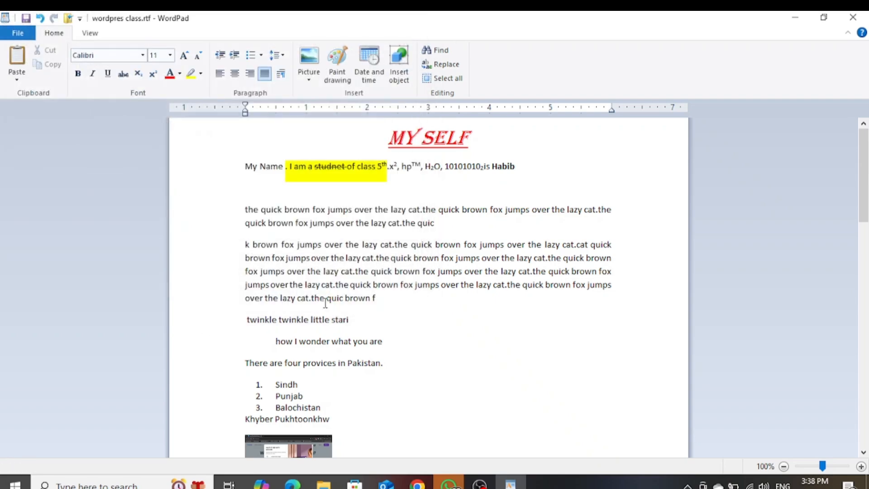
# Step: Close the document, then search Windows for WordPad and start it with a blank document
pyautogui.click(862, 18)
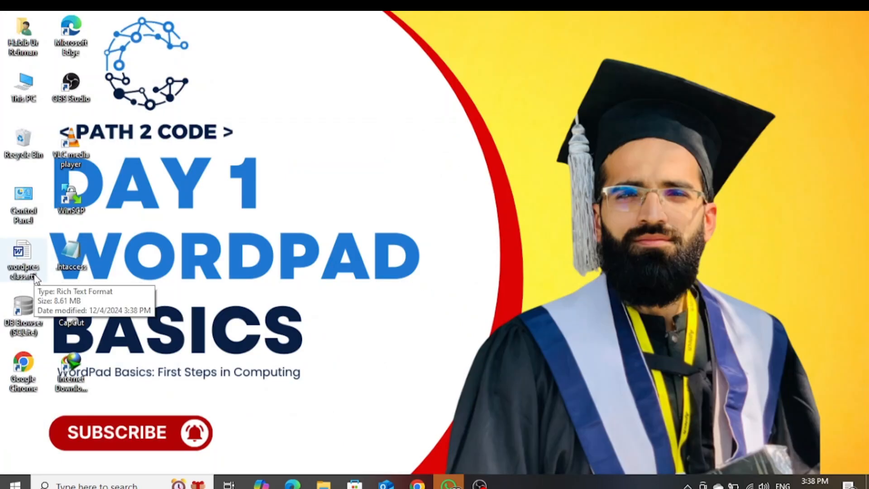
pyautogui.click(113, 484)
pyautogui.write('wor')
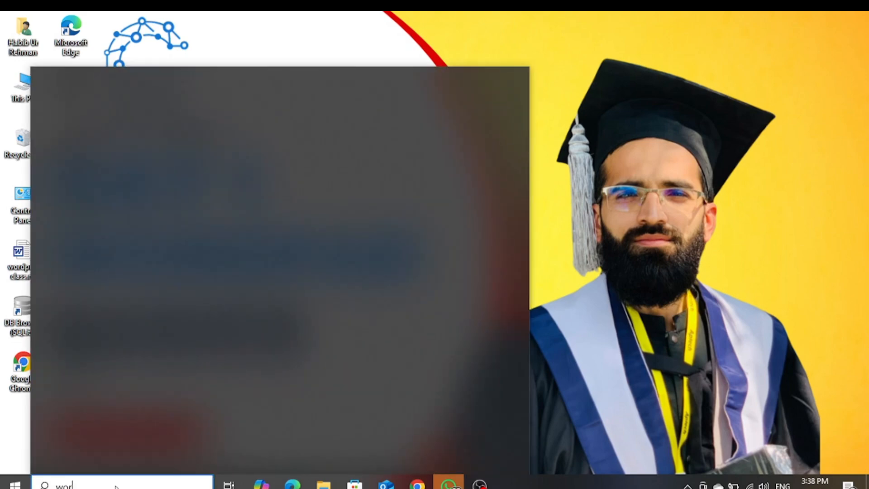
pyautogui.click(140, 141)
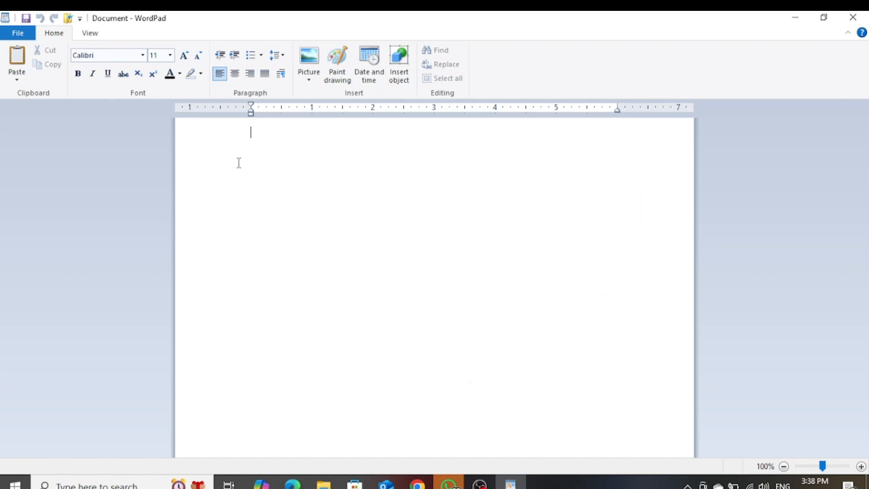
# Step: Open "wordpres class.rtf" from the Desktop and unblock all of its content
pyautogui.click(9, 34)
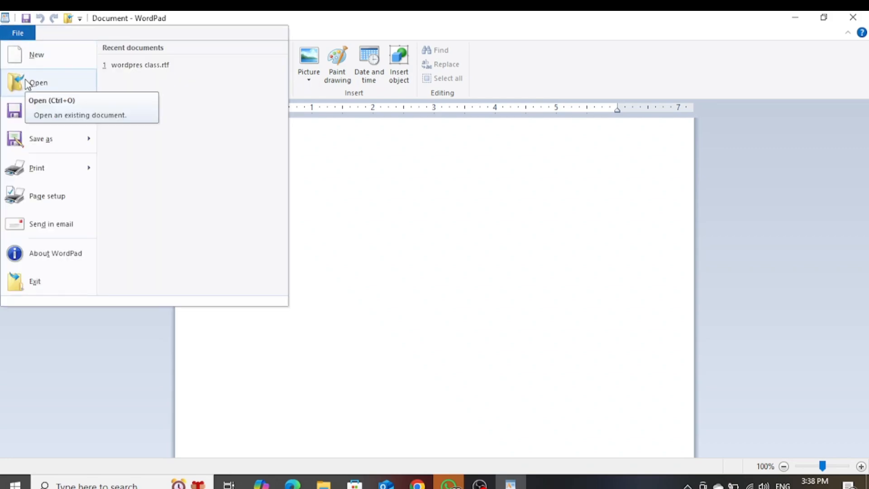
pyautogui.click(47, 87)
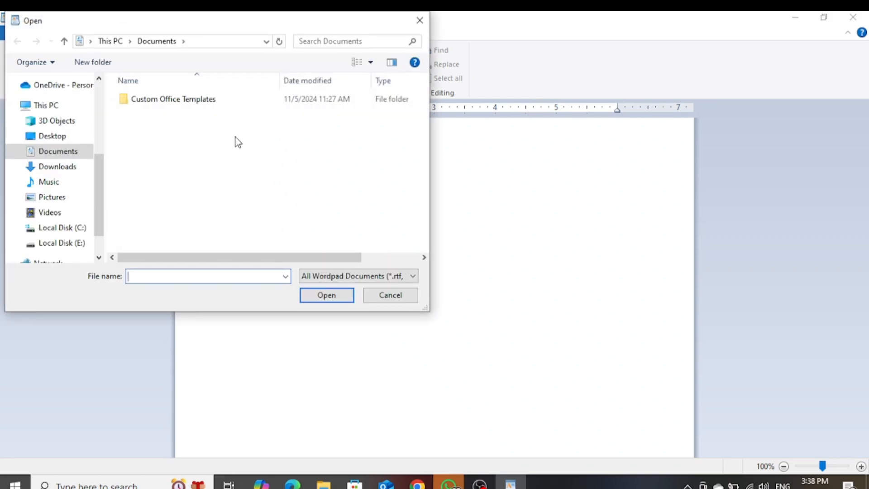
pyautogui.click(52, 138)
pyautogui.click(158, 102)
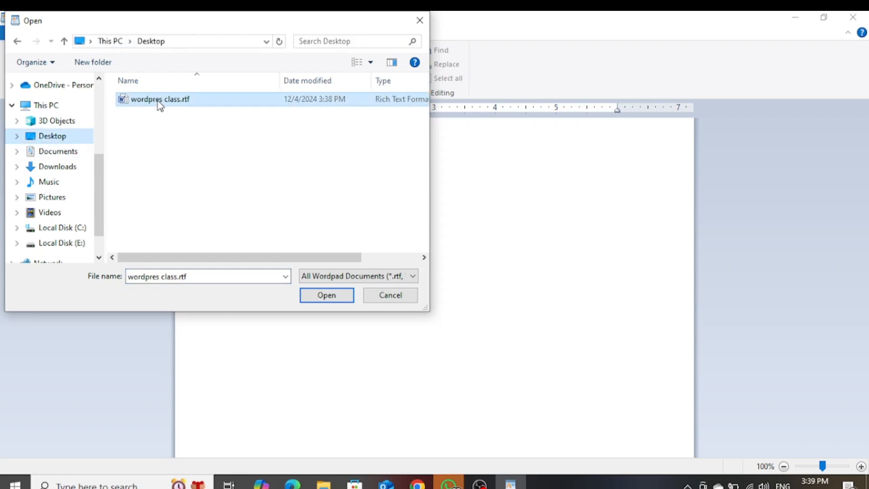
pyautogui.click(325, 296)
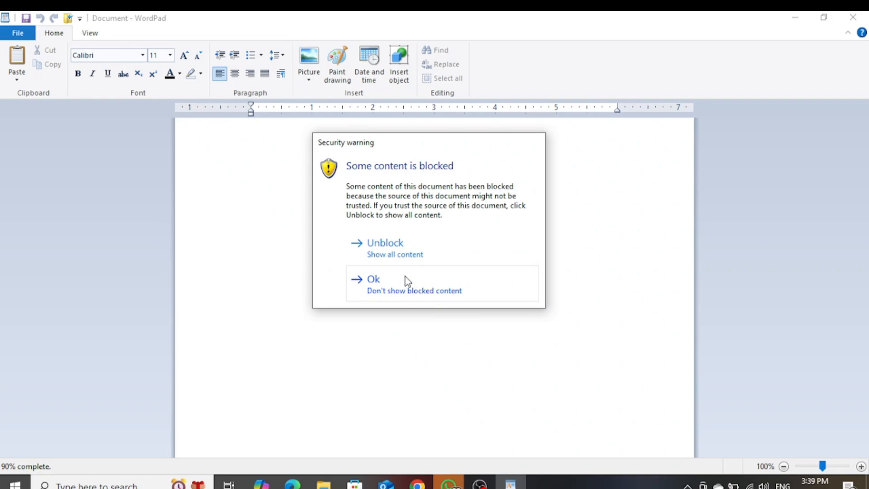
pyautogui.click(393, 257)
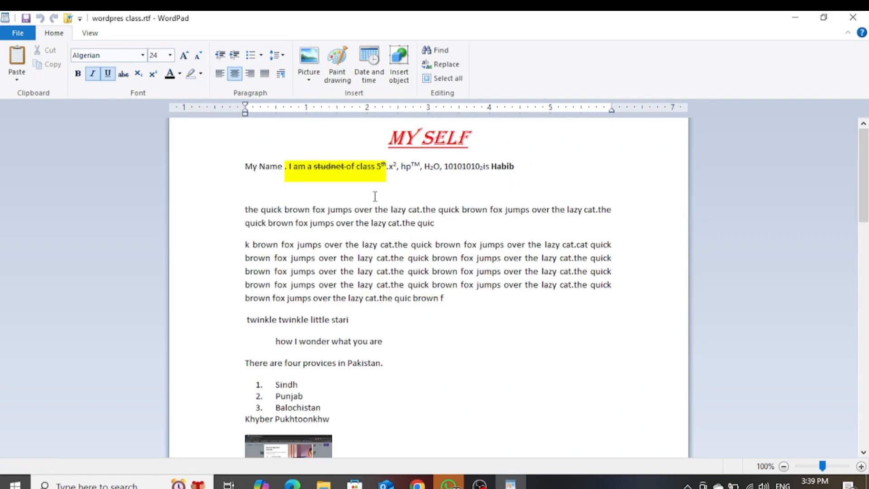
pyautogui.moveTo(864, 172)
pyautogui.mouseDown()
pyautogui.moveTo(867, 334)
pyautogui.moveTo(864, 166)
pyautogui.mouseUp()
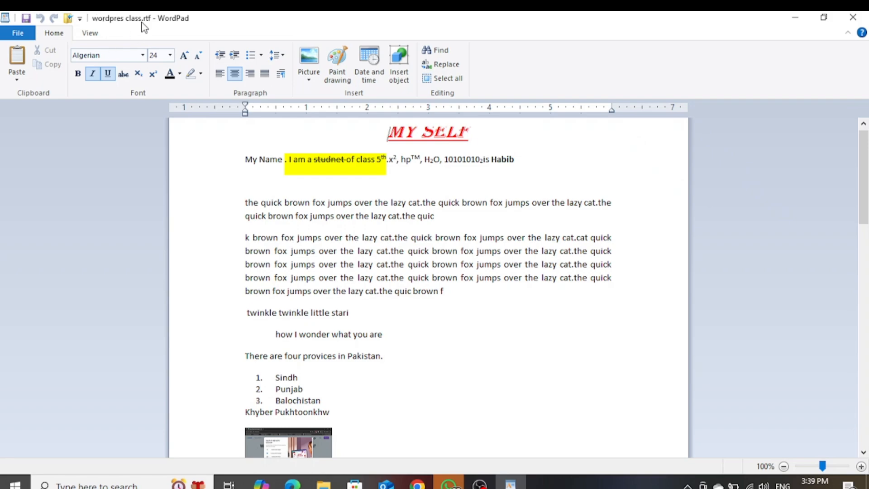
# Step: Add a new line reading "the quick b" below the long fox paragraph and save the document
pyautogui.click(466, 293)
pyautogui.press('Return')
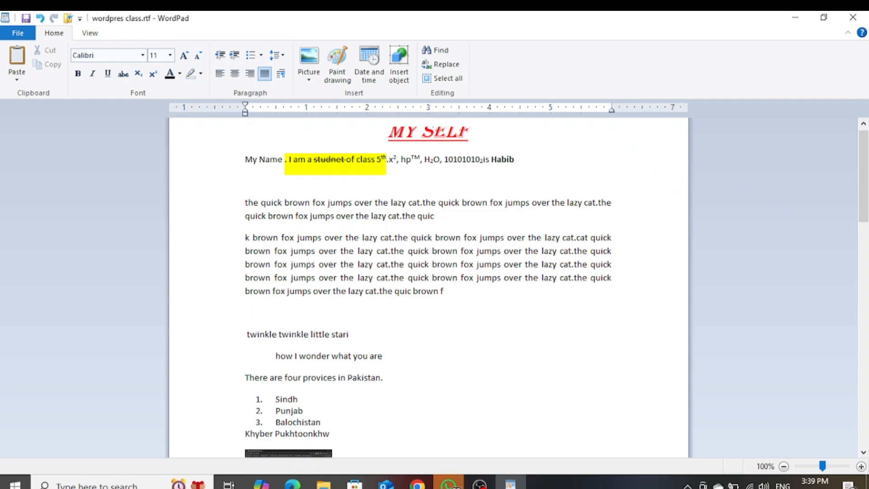
pyautogui.write('the quick b')
pyautogui.click(21, 39)
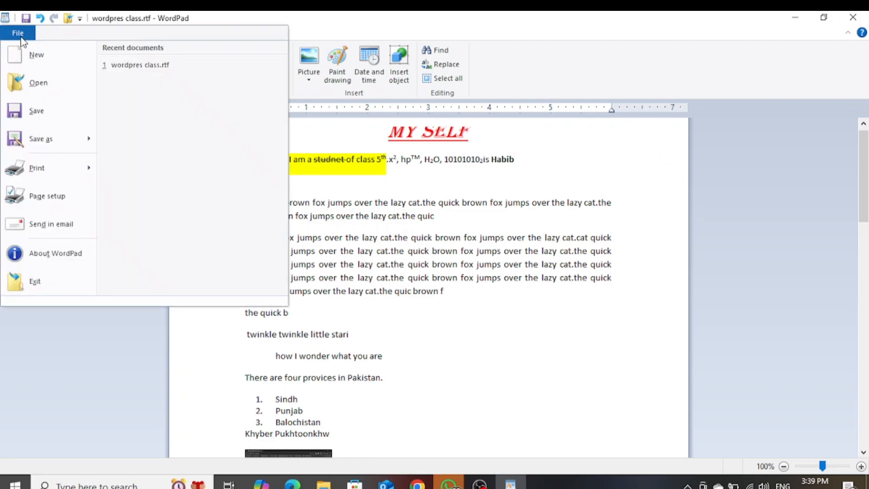
pyautogui.click(36, 116)
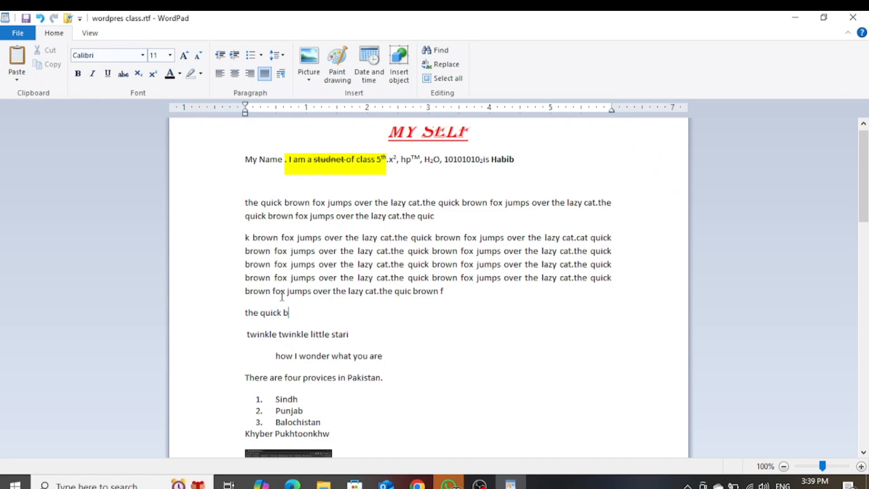
# Step: Save a copy of the document to the Desktop under the file name "wordpad class" in Rich Text Format
pyautogui.click(18, 33)
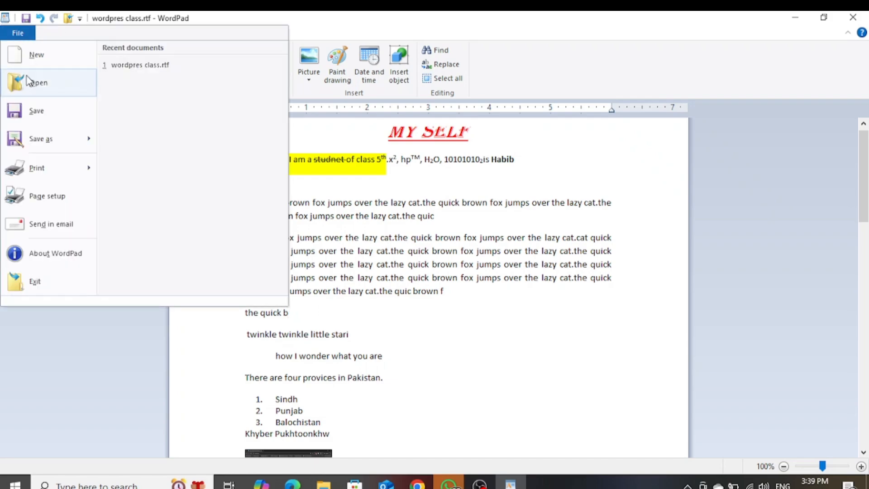
pyautogui.click(31, 139)
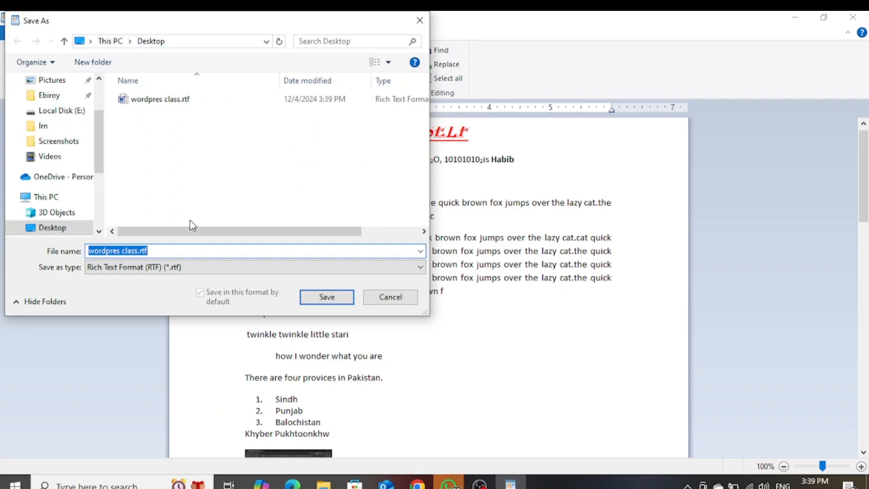
pyautogui.click(139, 250)
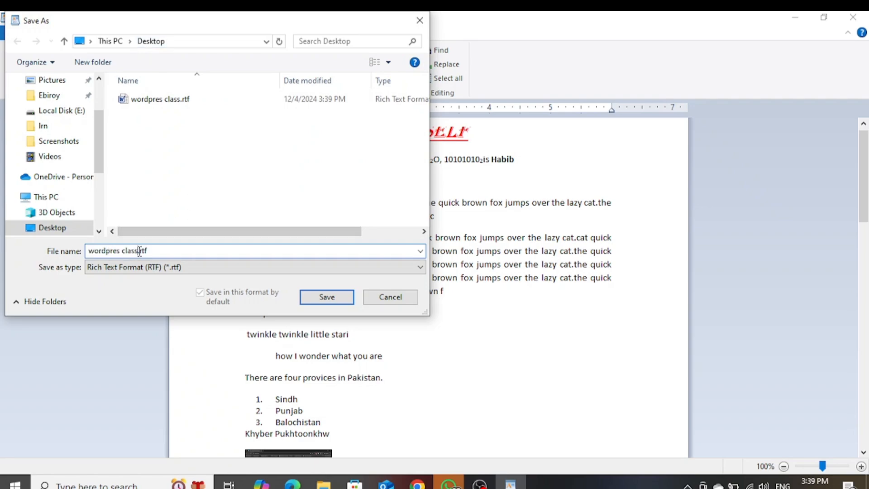
pyautogui.press('BackSpace')
pyautogui.press('BackSpace')
pyautogui.press('BackSpace')
pyautogui.press('BackSpace')
pyautogui.press('BackSpace')
pyautogui.press('BackSpace')
pyautogui.press('BackSpace')
pyautogui.press('BackSpace')
pyautogui.press('BackSpace')
pyautogui.press('BackSpace')
pyautogui.write('pad class')
pyautogui.click(327, 298)
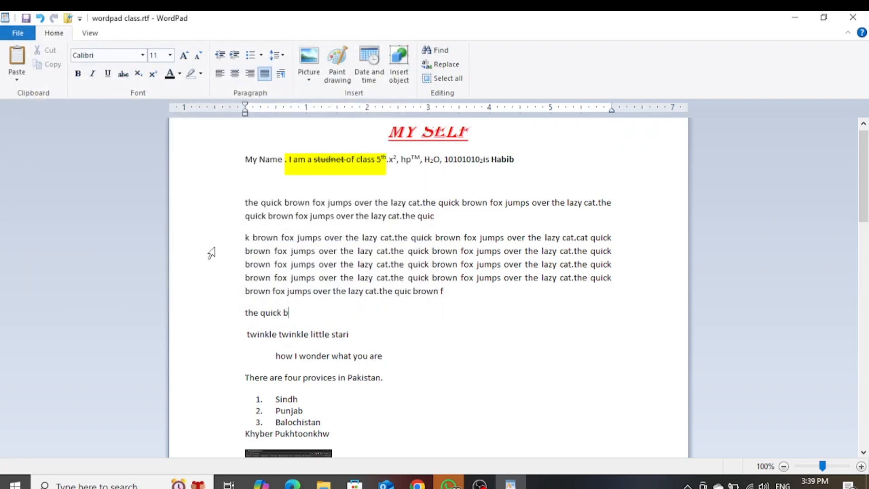
# Step: Show the desktop, open the saved "wordpad class.rtf" file, and look at its print choices
pyautogui.click(797, 21)
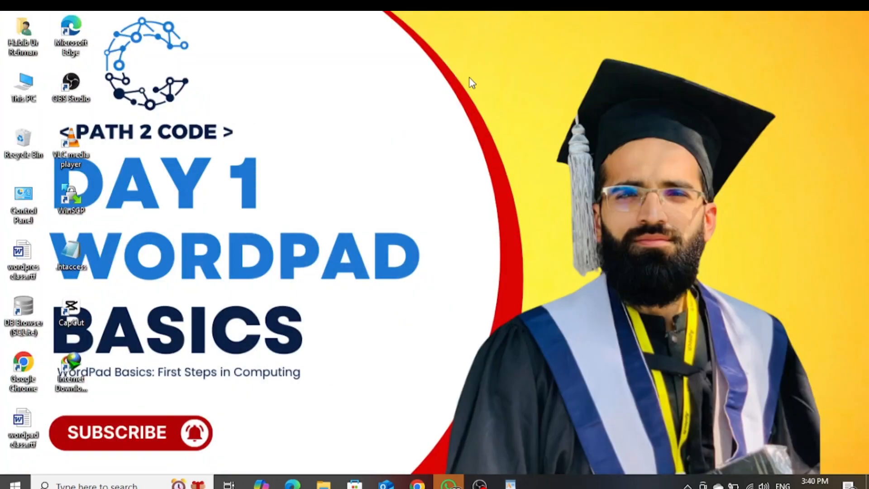
pyautogui.doubleClick(25, 437)
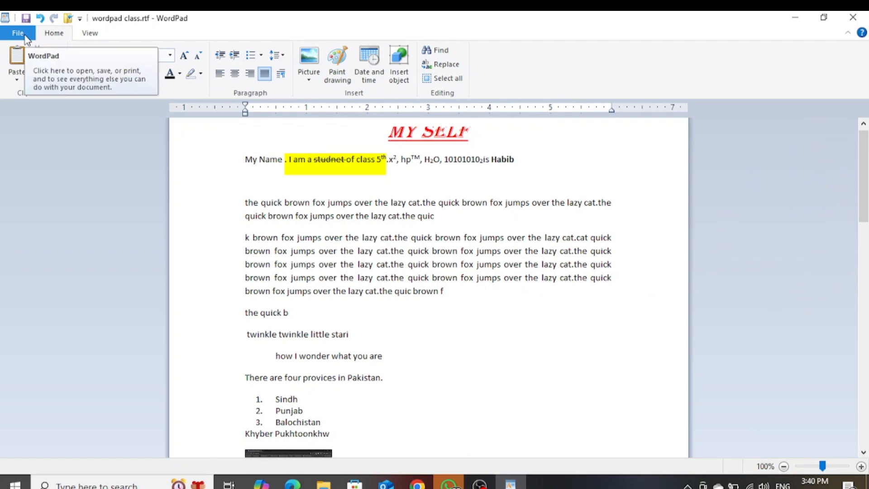
pyautogui.click(19, 36)
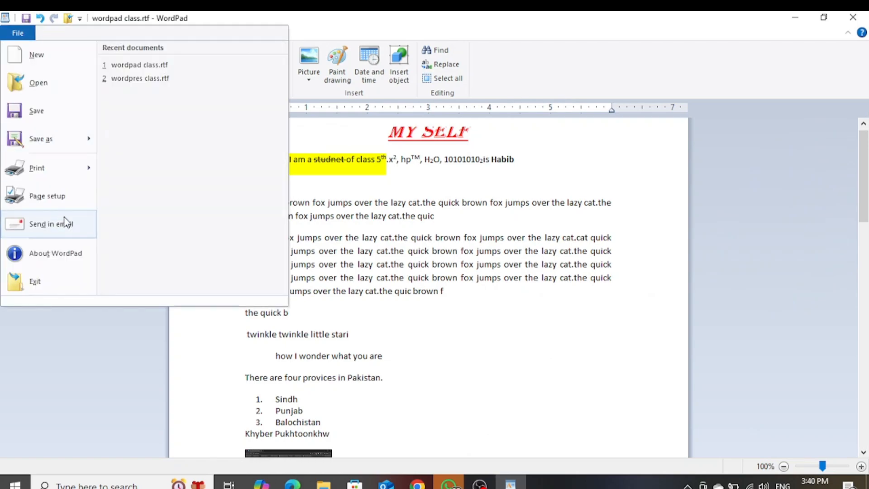
pyautogui.moveTo(70, 175)
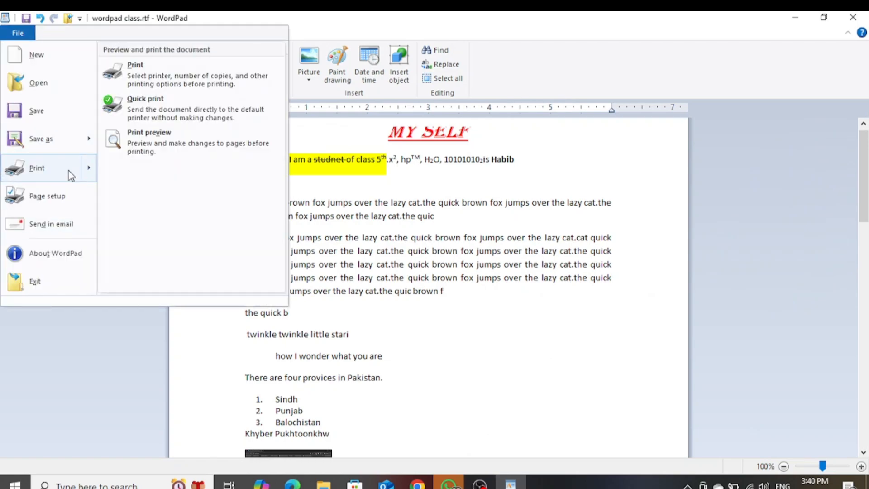
pyautogui.click(369, 202)
# Step: Create a new blank document and reopen "wordpad class.rtf" from the recent documents
pyautogui.click(18, 33)
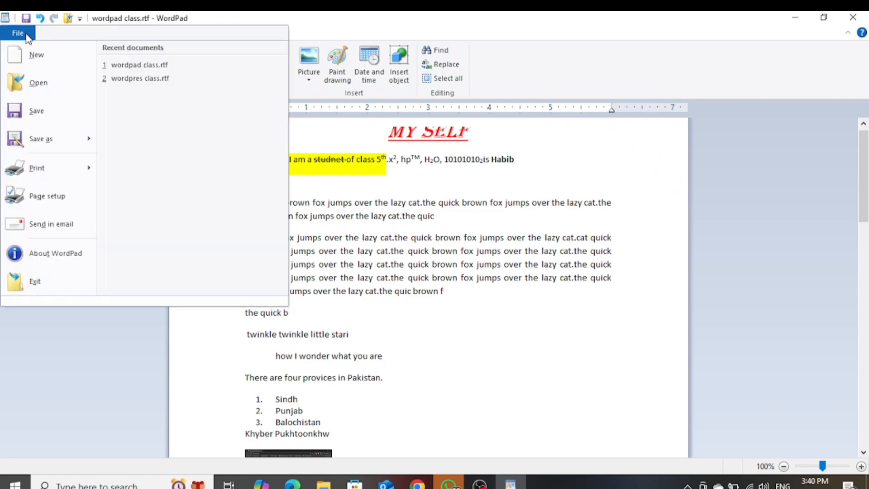
pyautogui.click(32, 57)
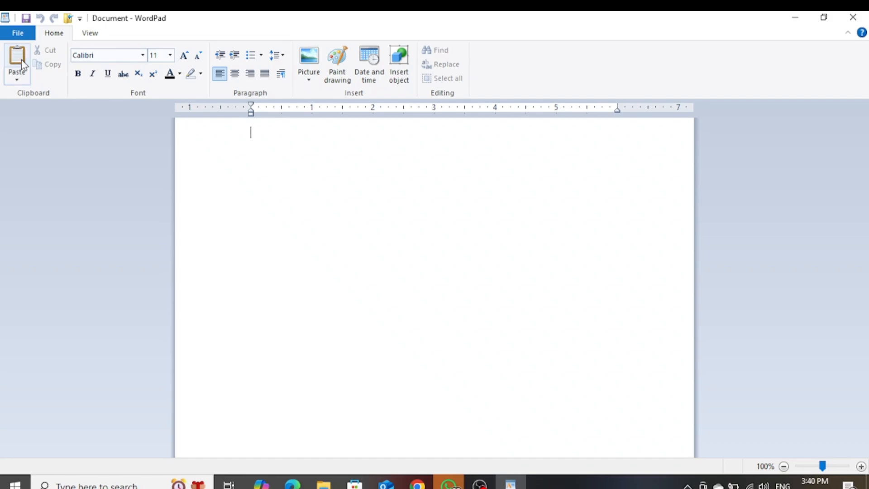
pyautogui.click(16, 31)
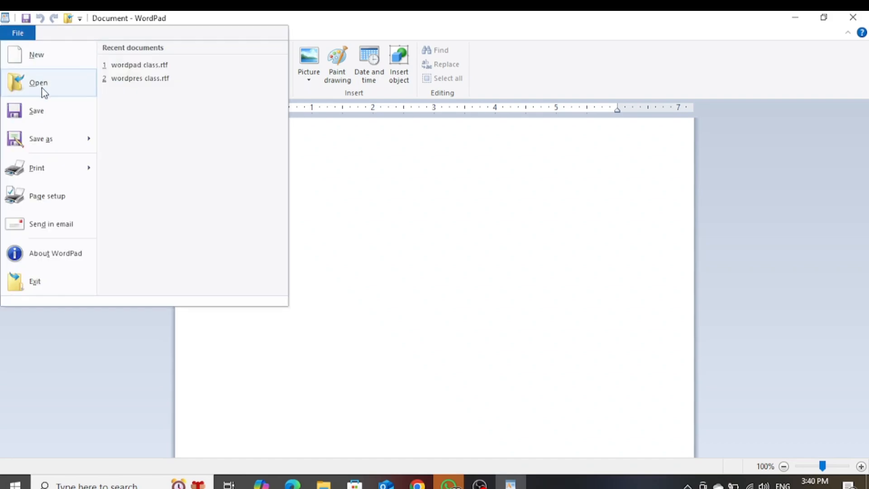
pyautogui.click(138, 67)
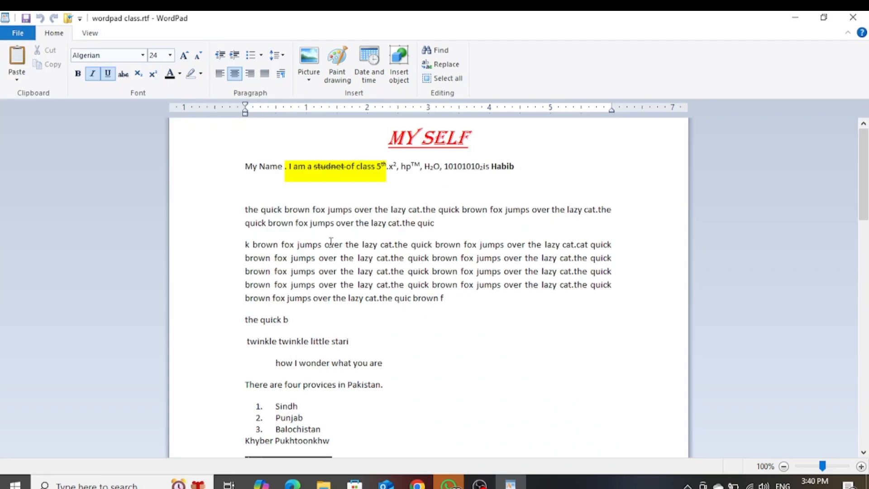
pyautogui.moveTo(864, 168)
pyautogui.mouseDown()
pyautogui.moveTo(866, 335)
pyautogui.moveTo(866, 179)
pyautogui.mouseUp()
pyautogui.click(438, 324)
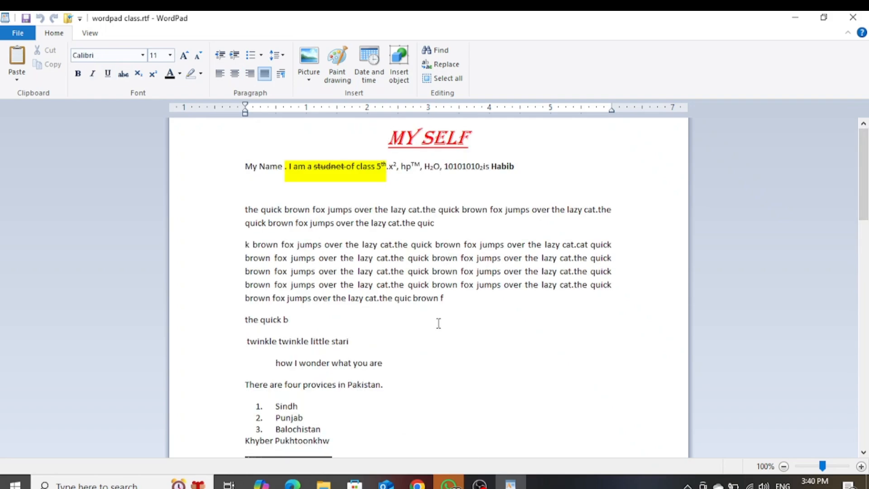
# Step: Examine the printer, page range and number of copies settings for printing, and close them without printing
pyautogui.click(16, 34)
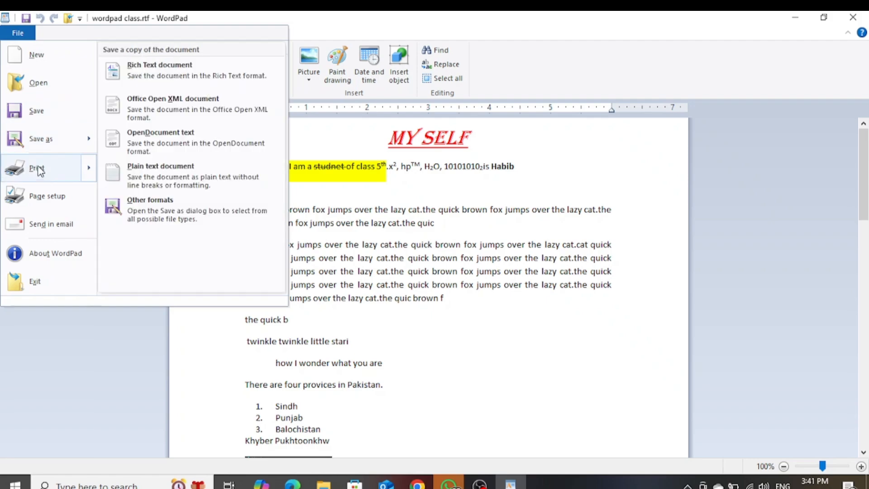
pyautogui.moveTo(40, 176)
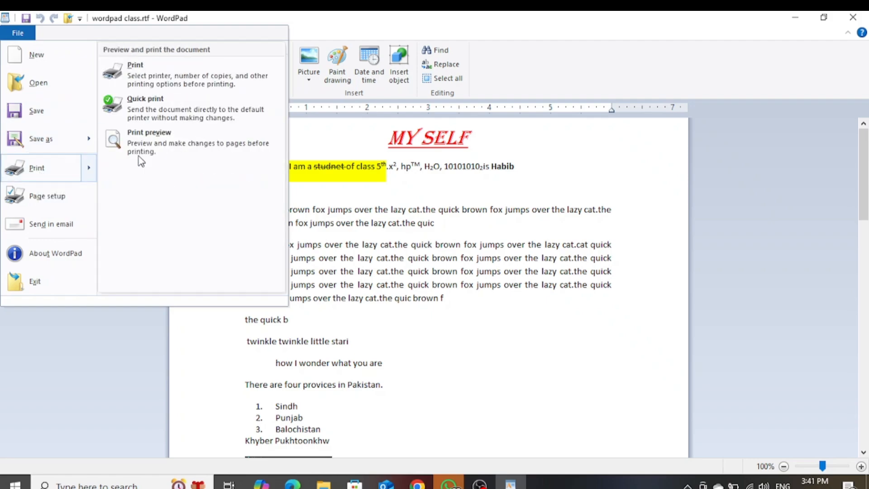
pyautogui.click(154, 87)
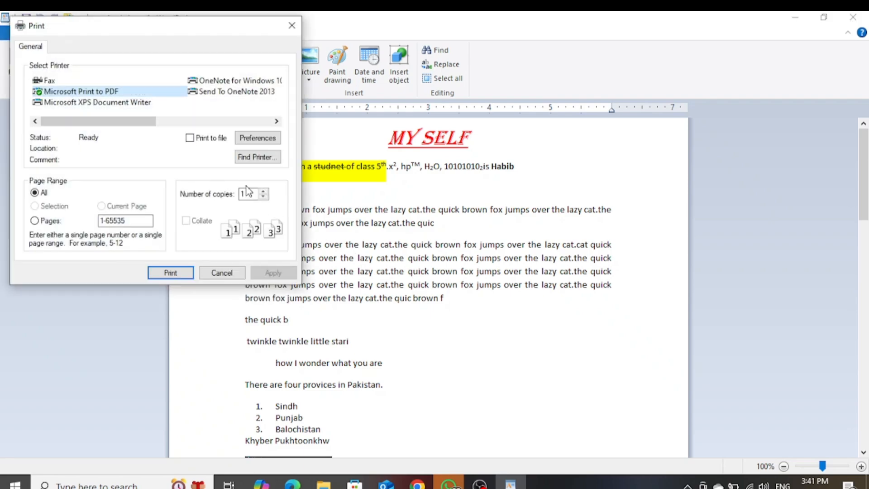
pyautogui.click(263, 196)
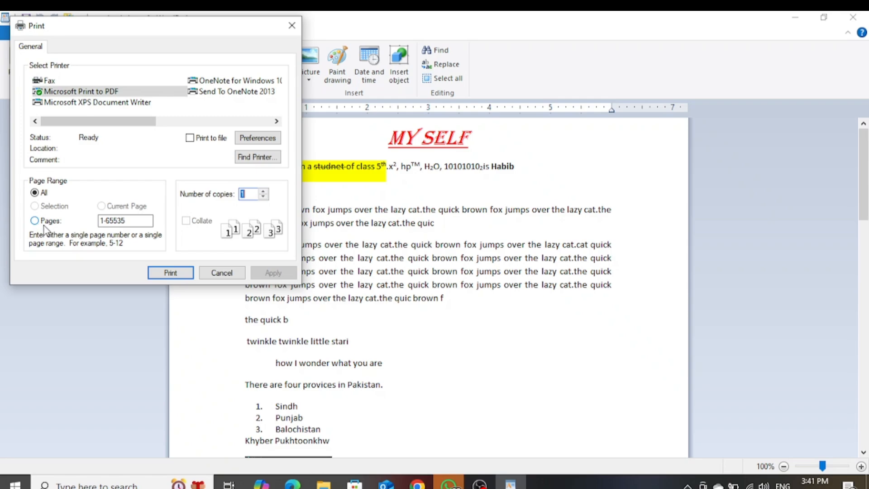
pyautogui.click(292, 25)
# Step: Try to quick print the document, and cancel saving the print output as a PDF
pyautogui.click(18, 32)
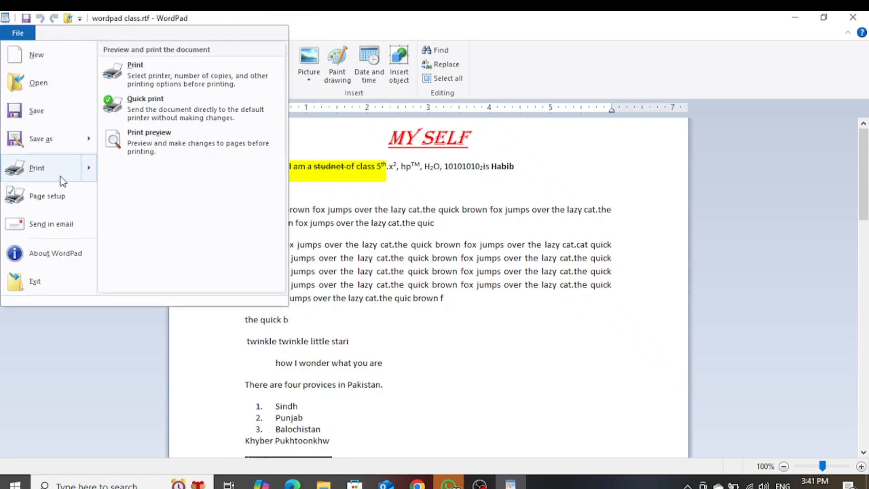
pyautogui.click(177, 110)
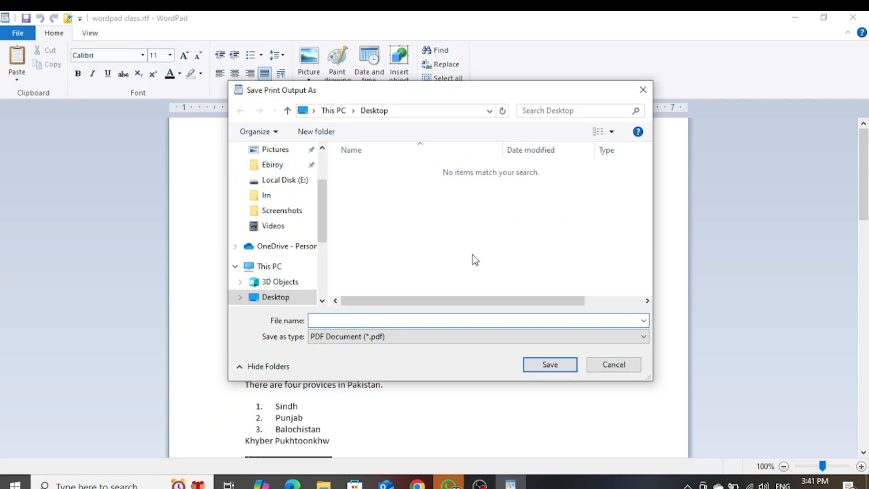
pyautogui.click(613, 364)
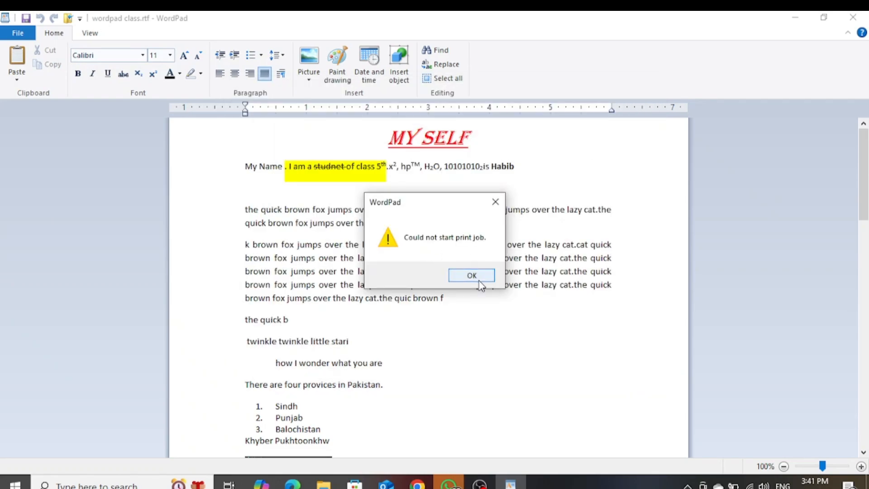
pyautogui.click(475, 280)
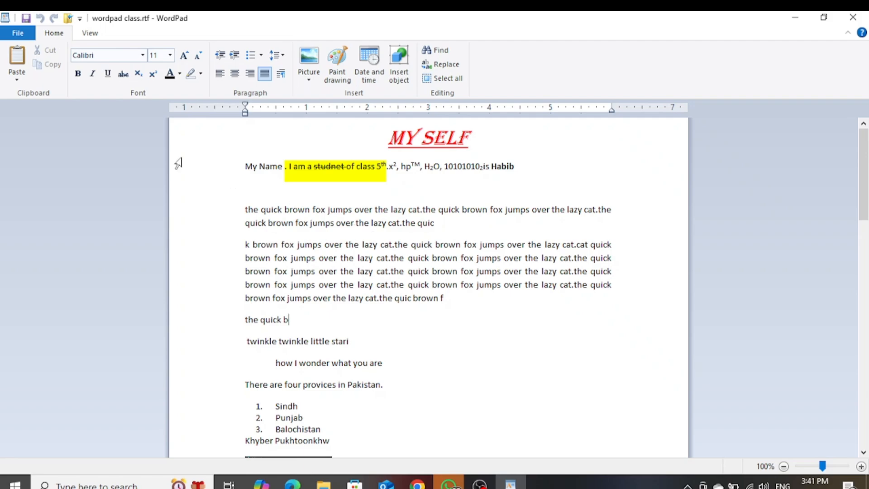
# Step: Show the print preview of the document
pyautogui.click(18, 33)
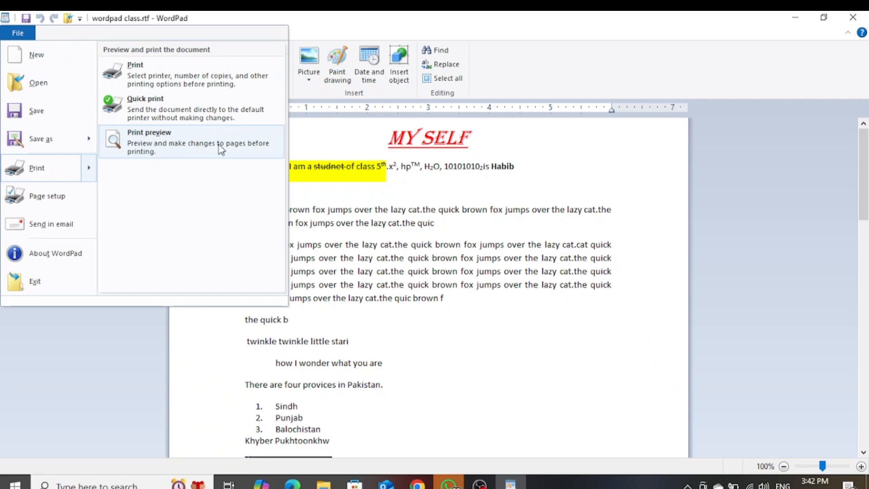
pyautogui.click(184, 145)
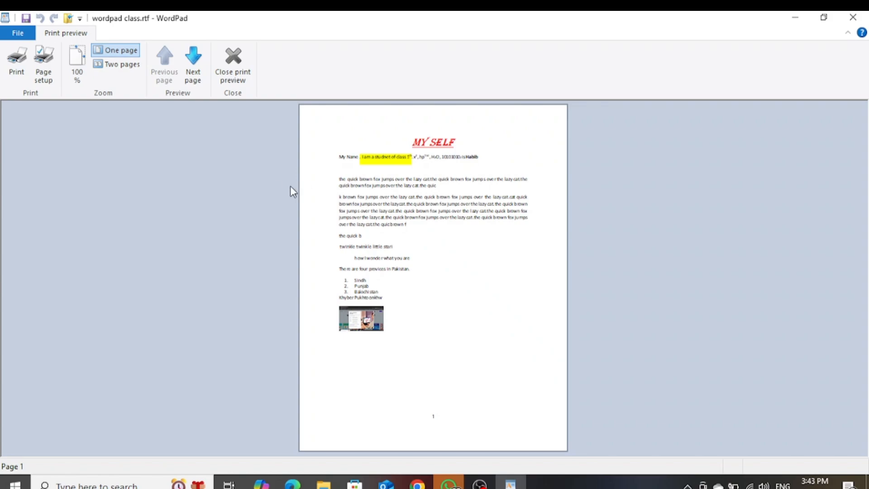
# Step: Set the paper size to A4 in the page setup, trying landscape orientation before returning to portrait
pyautogui.click(43, 75)
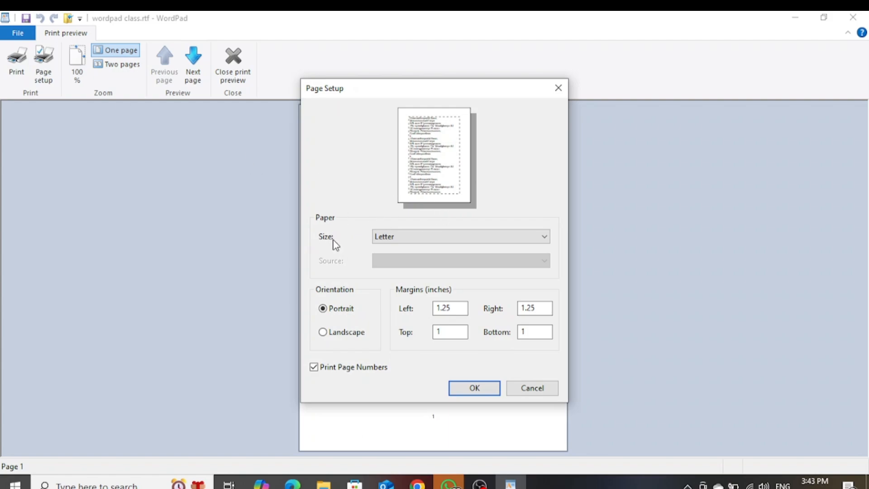
pyautogui.click(393, 239)
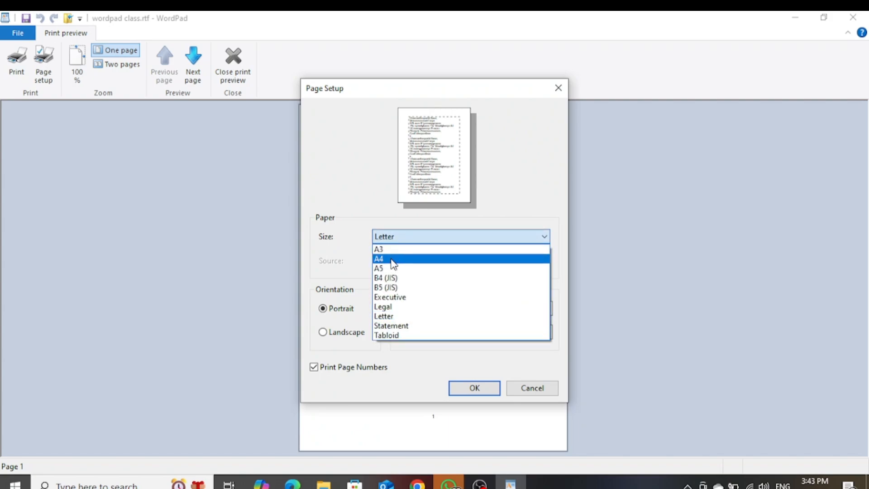
pyautogui.click(393, 260)
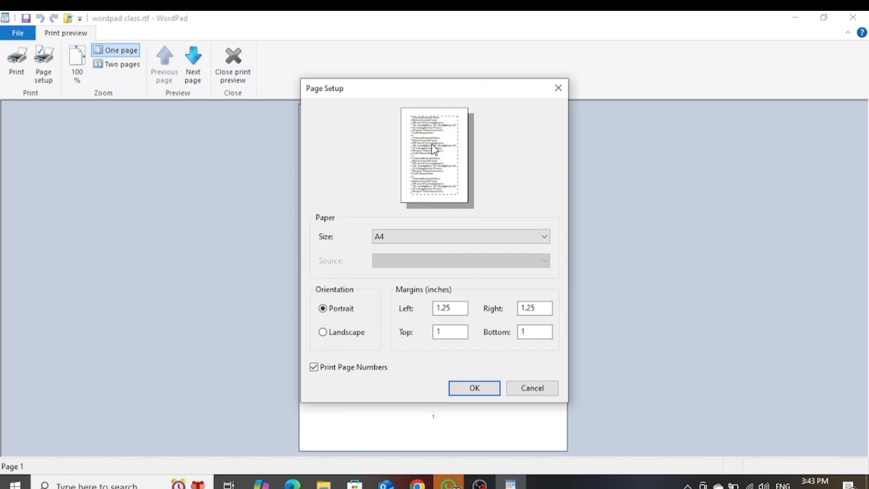
pyautogui.click(336, 334)
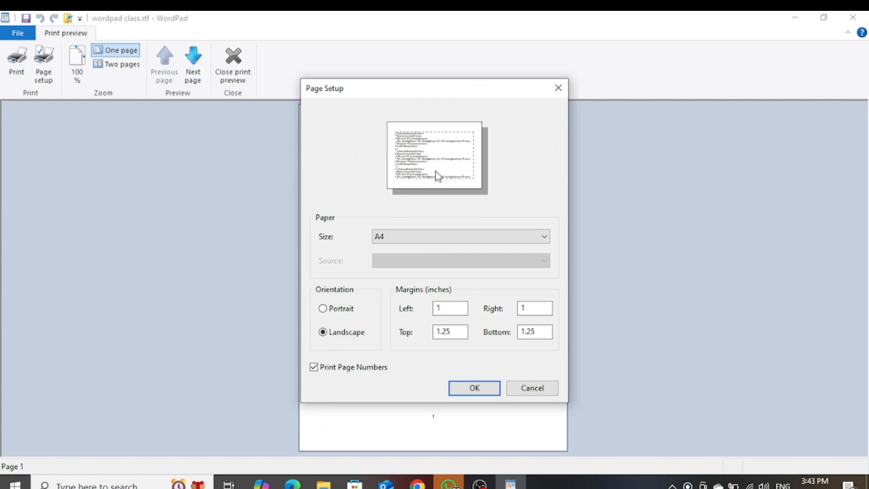
pyautogui.click(334, 310)
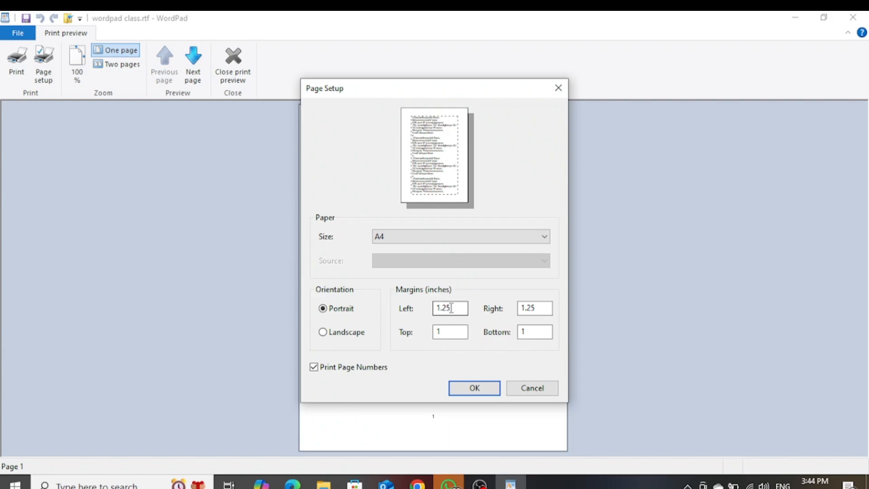
# Step: Set the left page margin to 1 inch and apply the page setup
pyautogui.moveTo(452, 307); pyautogui.dragTo(418, 312)
pyautogui.write('1')
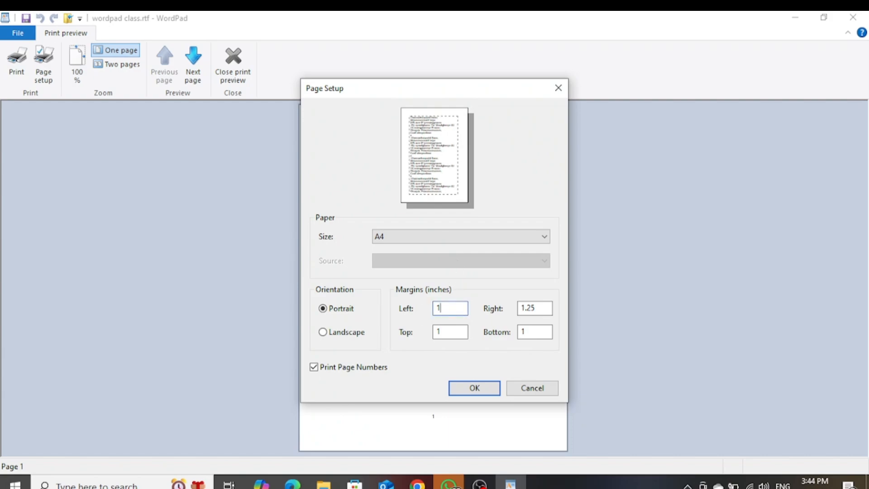
pyautogui.press('BackSpace')
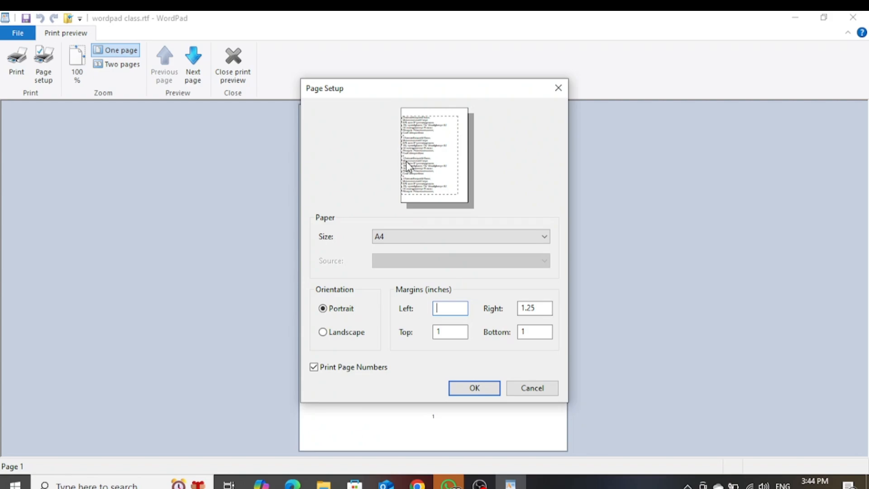
pyautogui.write('1')
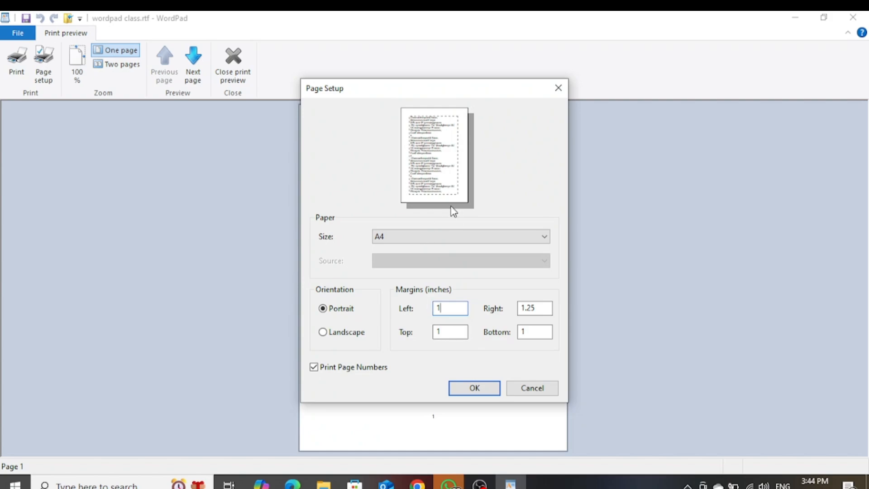
pyautogui.click(473, 388)
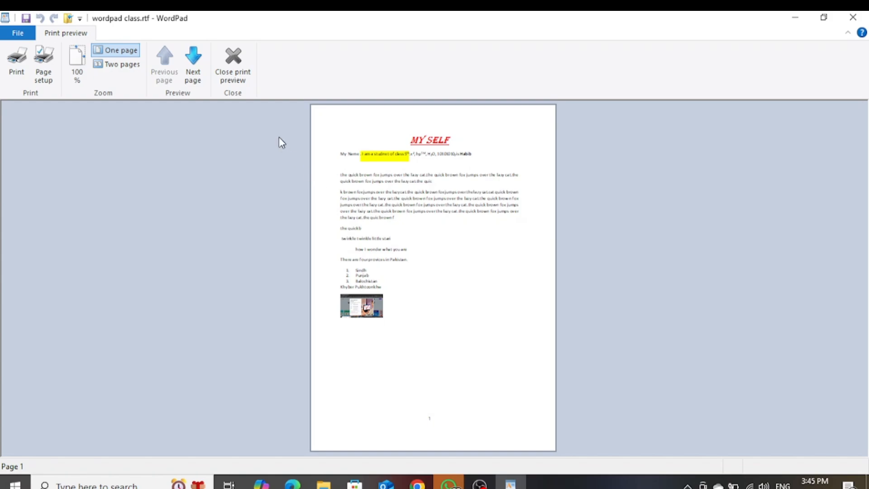
# Step: Try to print 2 copies of all pages with Microsoft Print to PDF
pyautogui.click(17, 61)
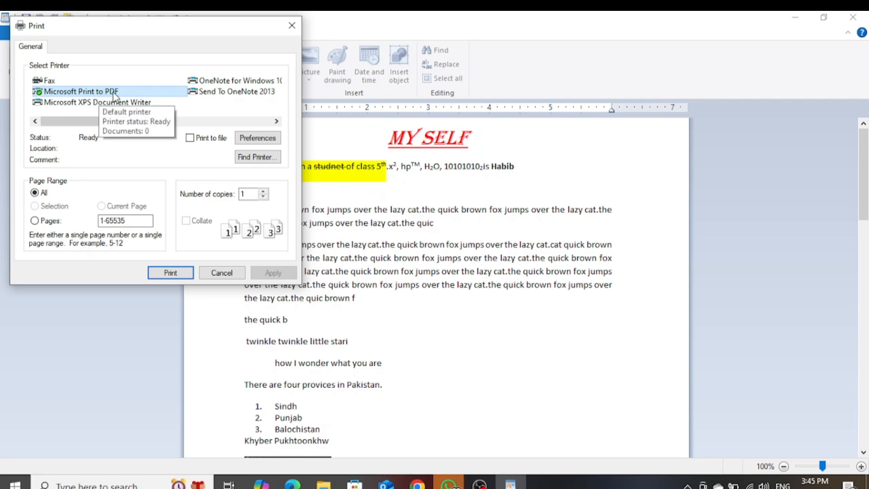
pyautogui.click(264, 196)
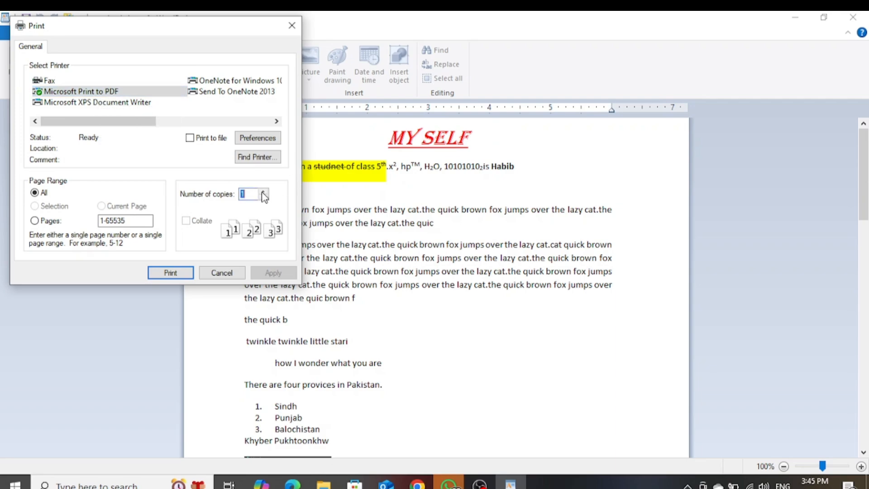
pyautogui.write('2')
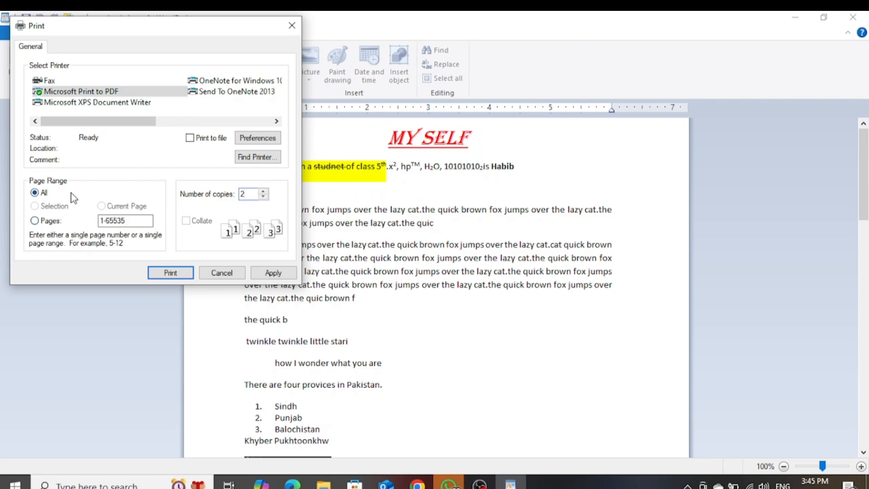
pyautogui.click(169, 273)
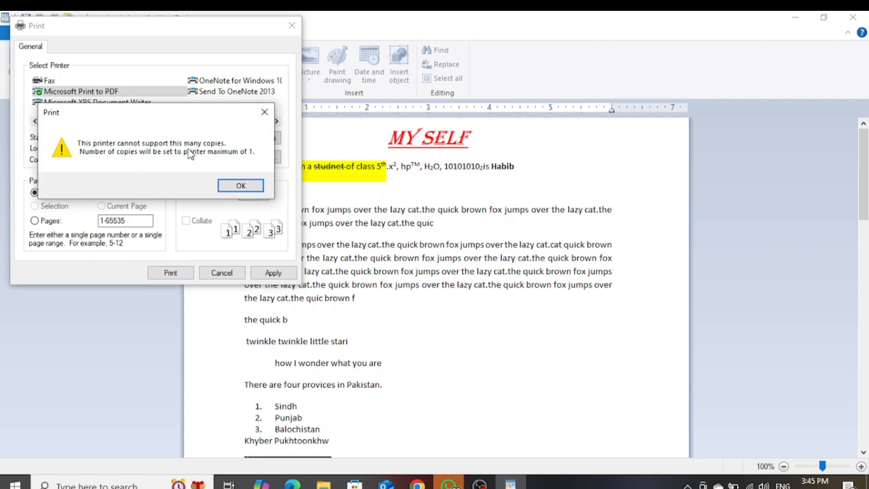
pyautogui.click(243, 186)
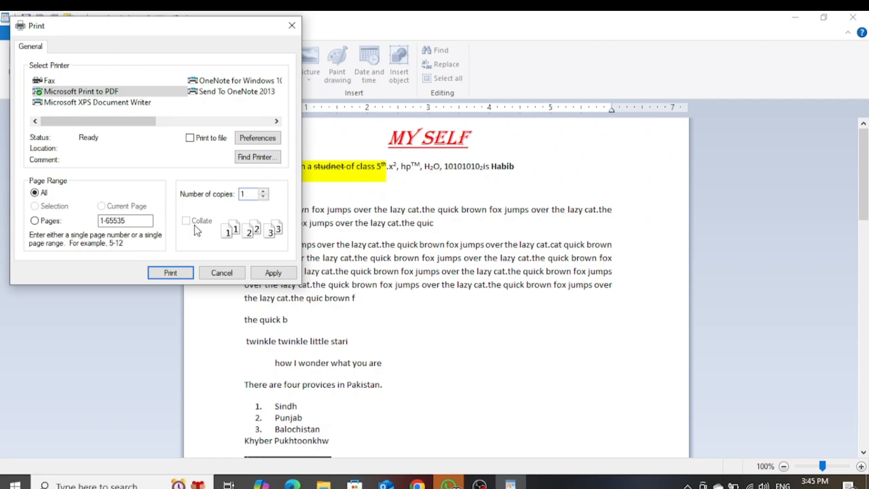
# Step: Print the document to a PDF file named "pdf" on the desktop and open the saved pdf.pdf
pyautogui.click(170, 272)
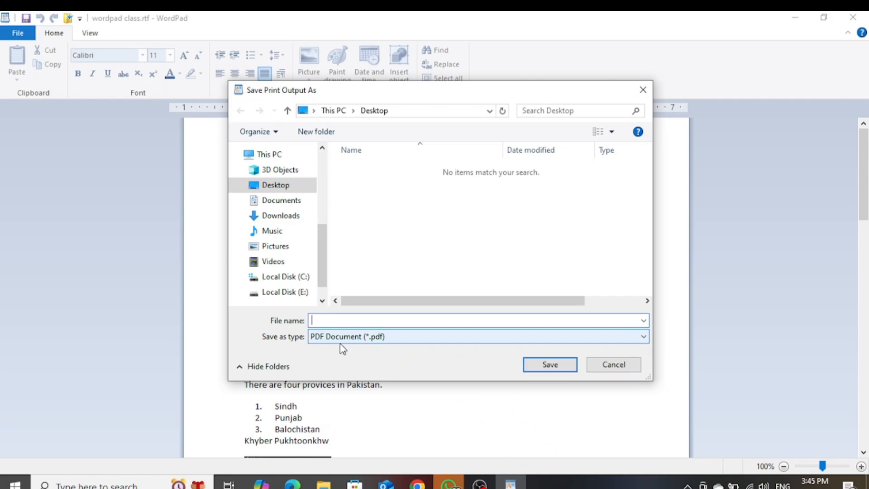
pyautogui.write('pdf')
pyautogui.press('Return')
pyautogui.click(795, 17)
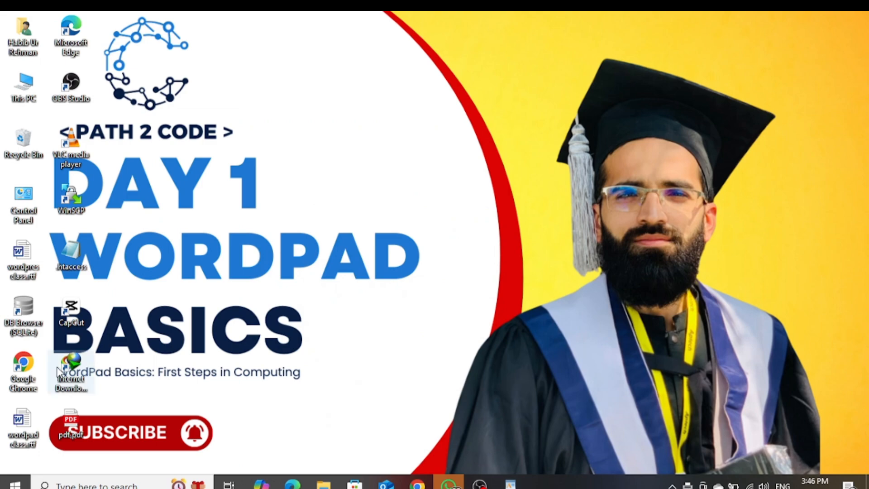
pyautogui.doubleClick(70, 423)
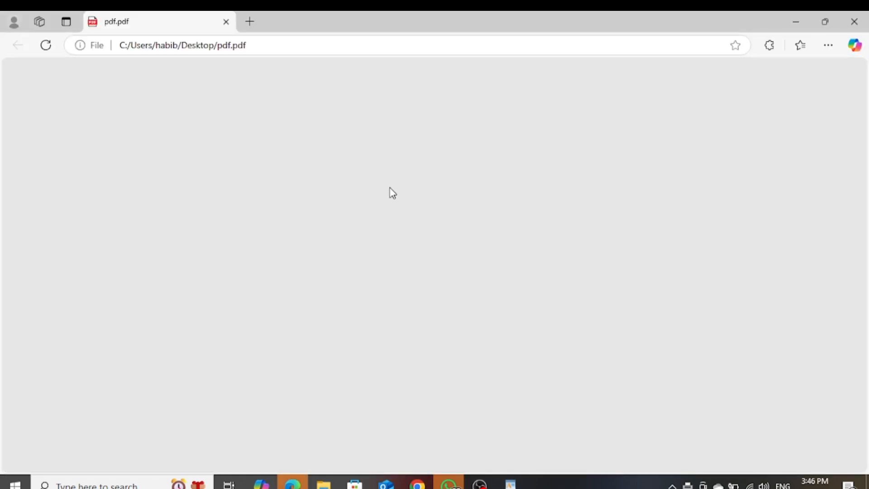